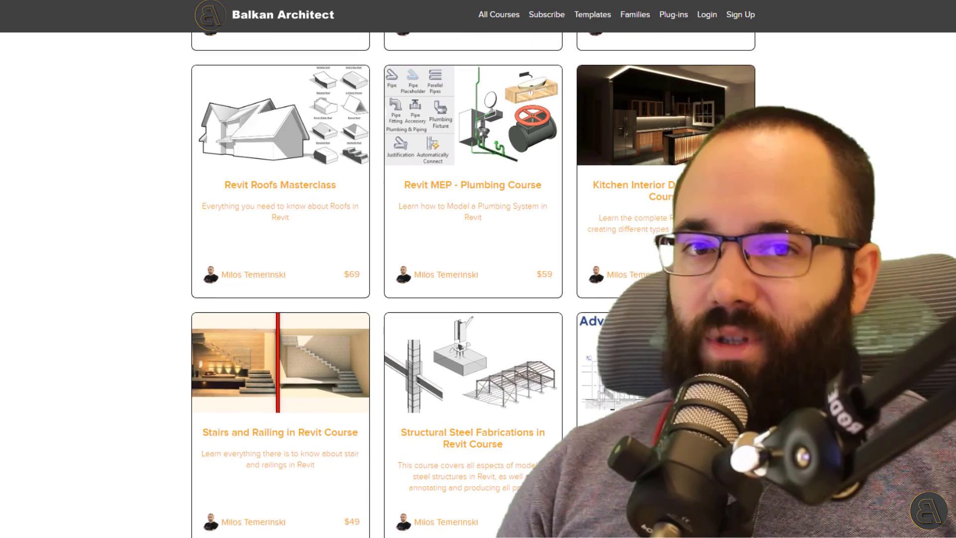
Browse the Balkan Architect course catalogue, from the specialized Revit courses back to the beginner and advanced courses
scroll(472, 284, "down", 9)
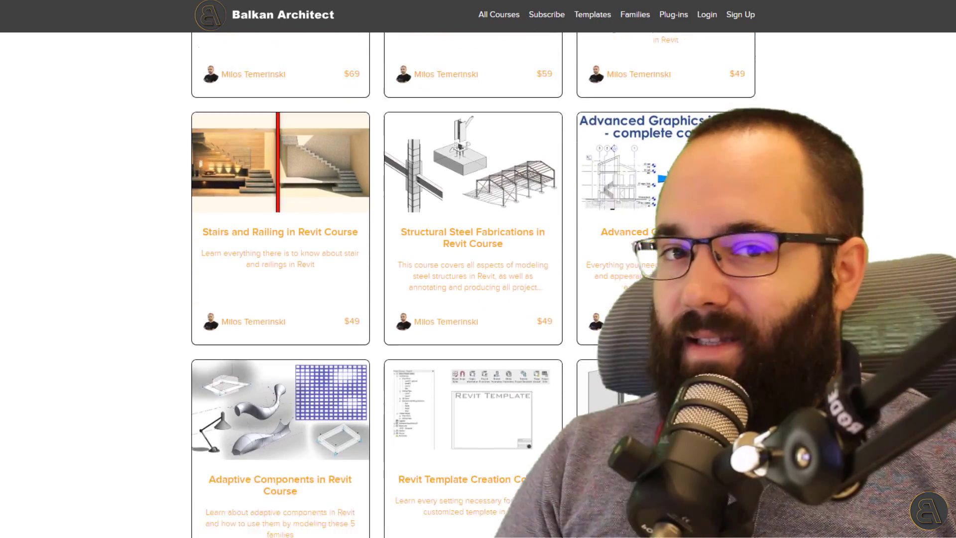
scroll(472, 284, "down", 2)
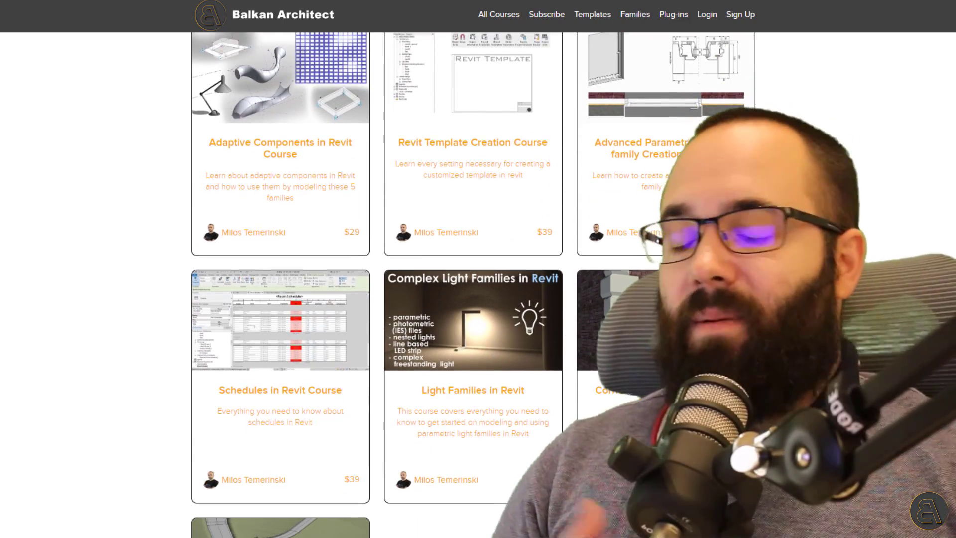
scroll(473, 284, "up", 1)
scroll(473, 284, "up", 17)
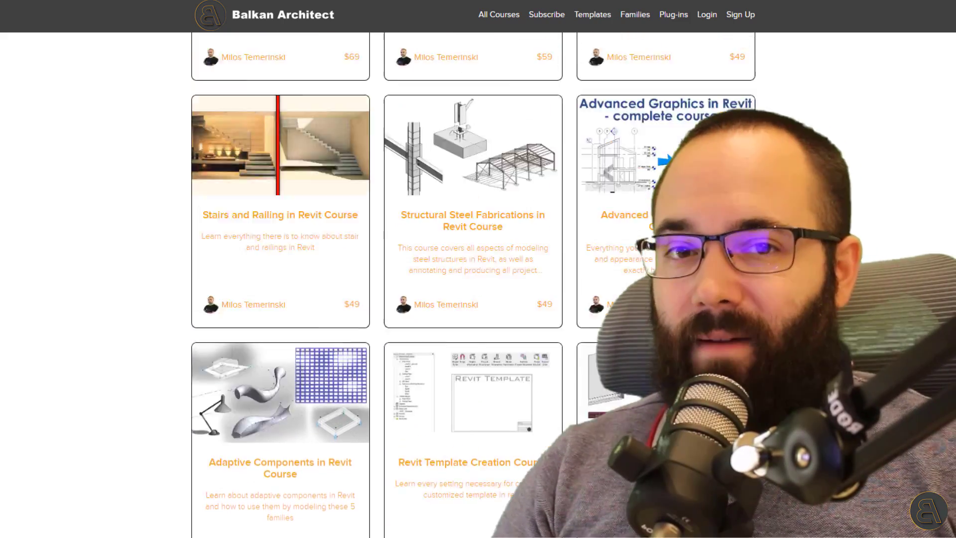
scroll(473, 283, "up", 5)
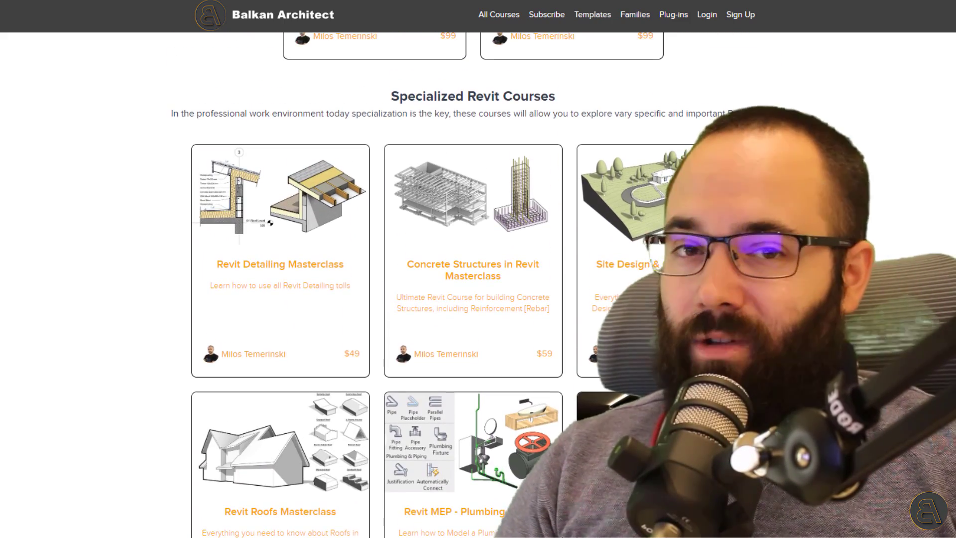
scroll(473, 284, "up", 19)
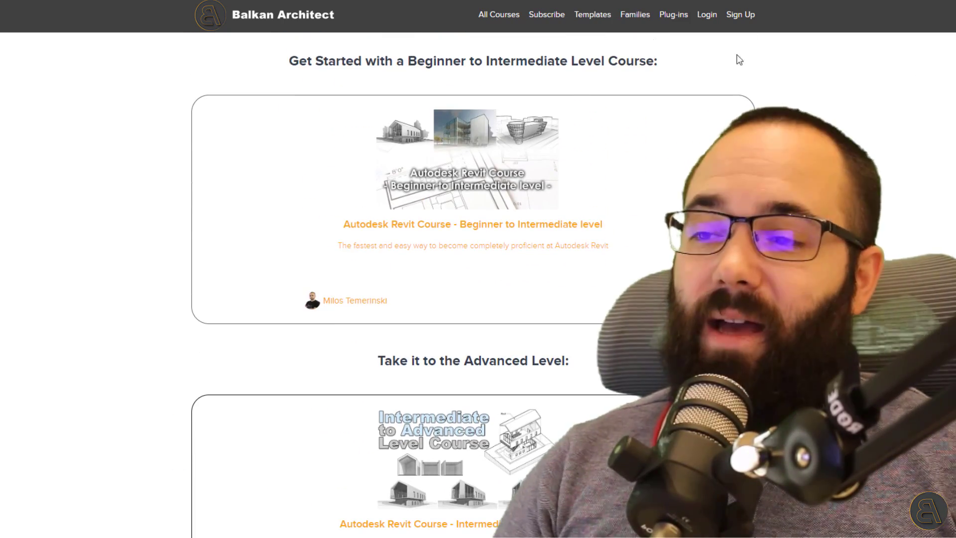
scroll(866, 201, "up", 10)
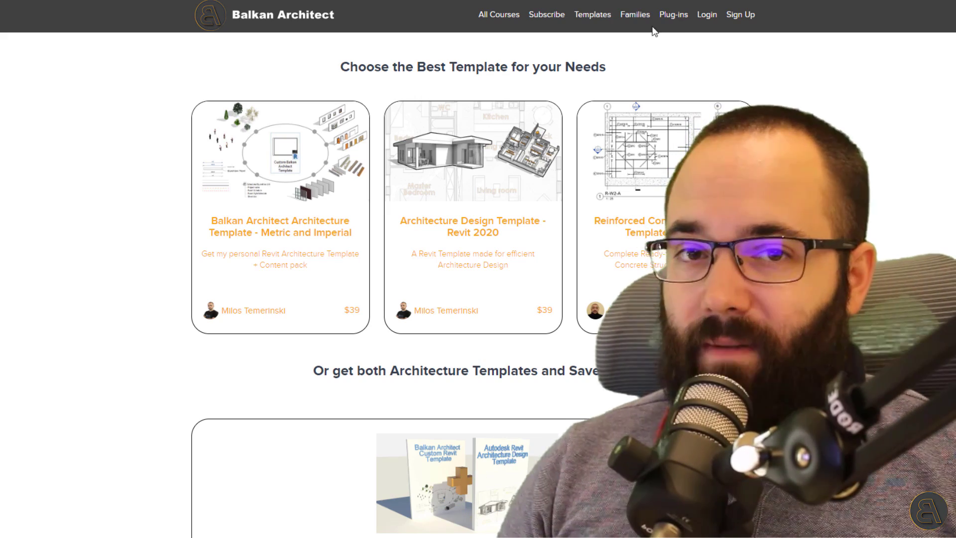
Open the Families page and look through the Revit family packs on offer
left_click(640, 17)
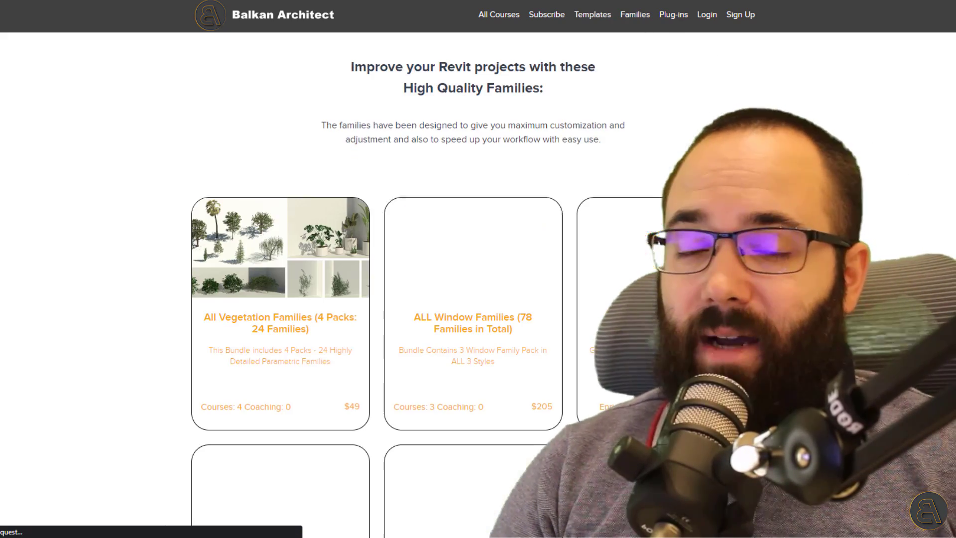
scroll(910, 193, "down", 3)
scroll(473, 298, "down", 7)
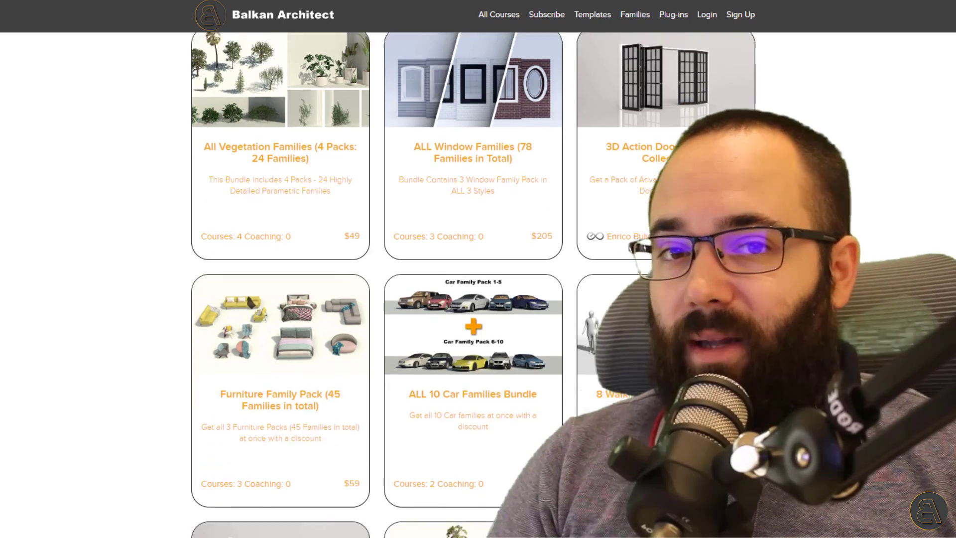
scroll(473, 299, "down", 3)
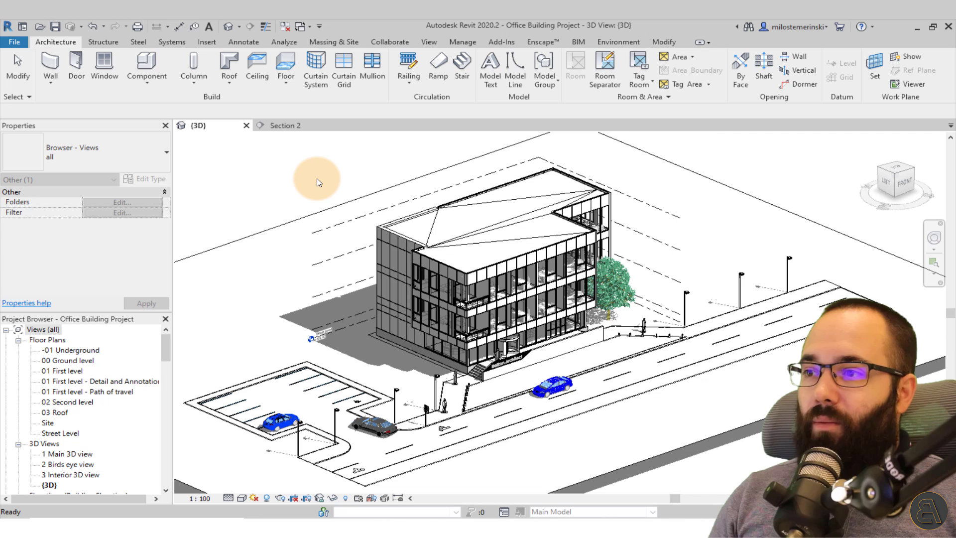
left_click(317, 182)
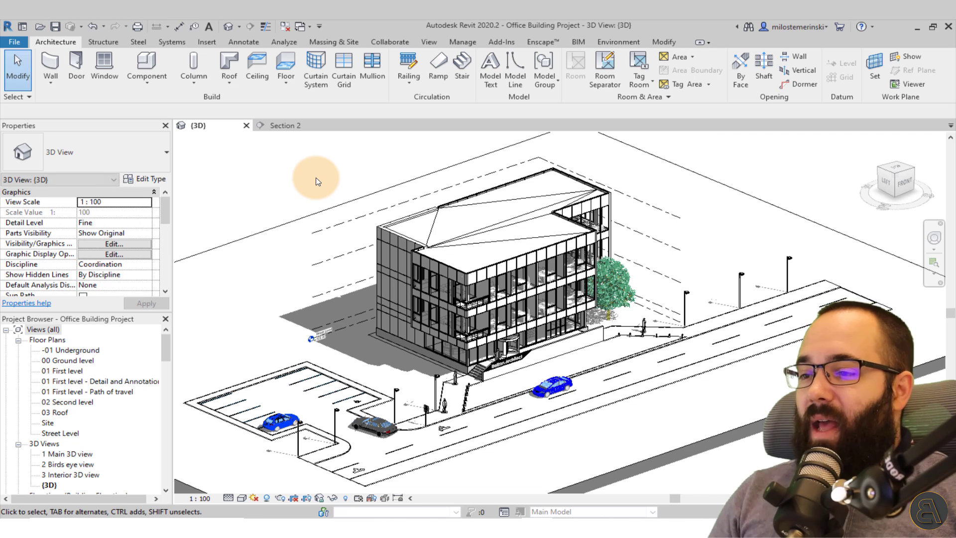
middle_click_drag(305, 183, 297, 189)
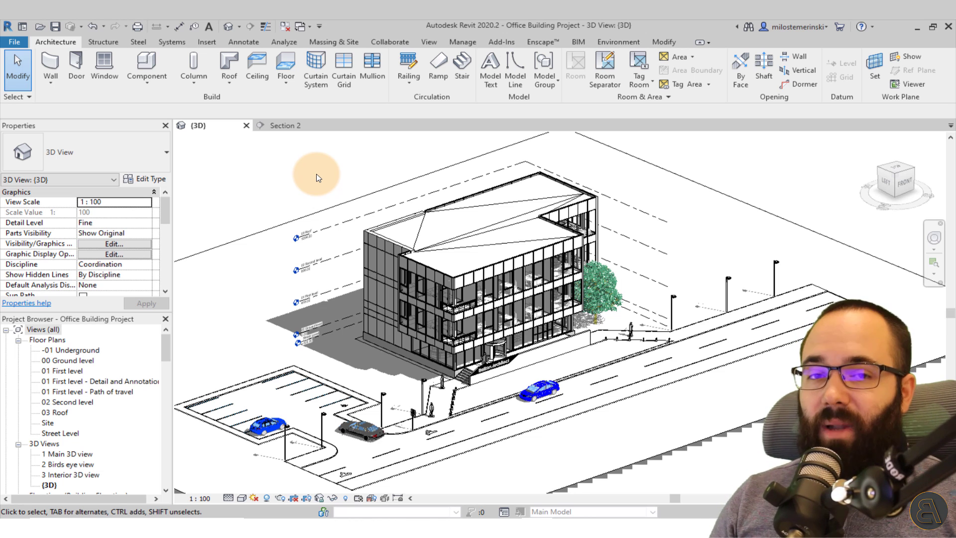
middle_click_drag(274, 194, 283, 199)
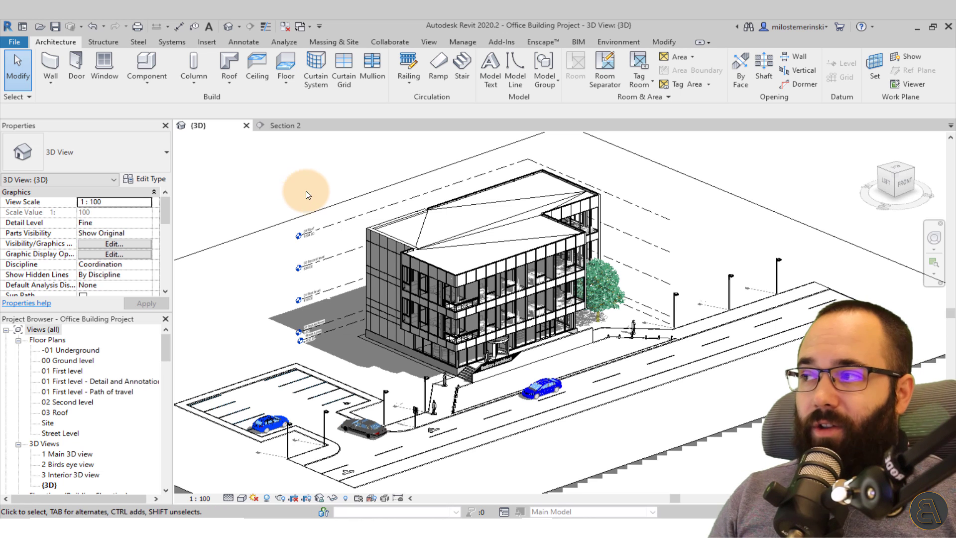
Examine which types of plan views can be created in the project
left_click(431, 43)
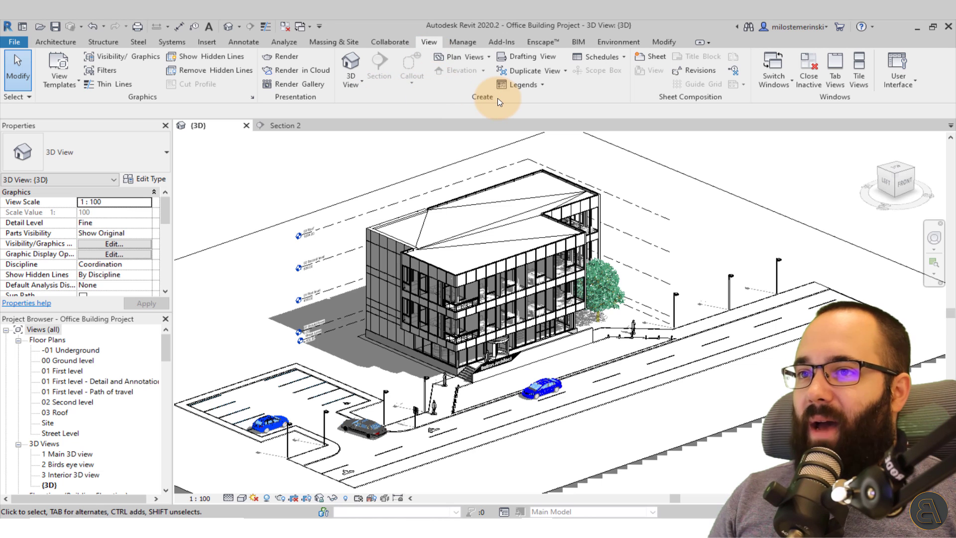
left_click(461, 58)
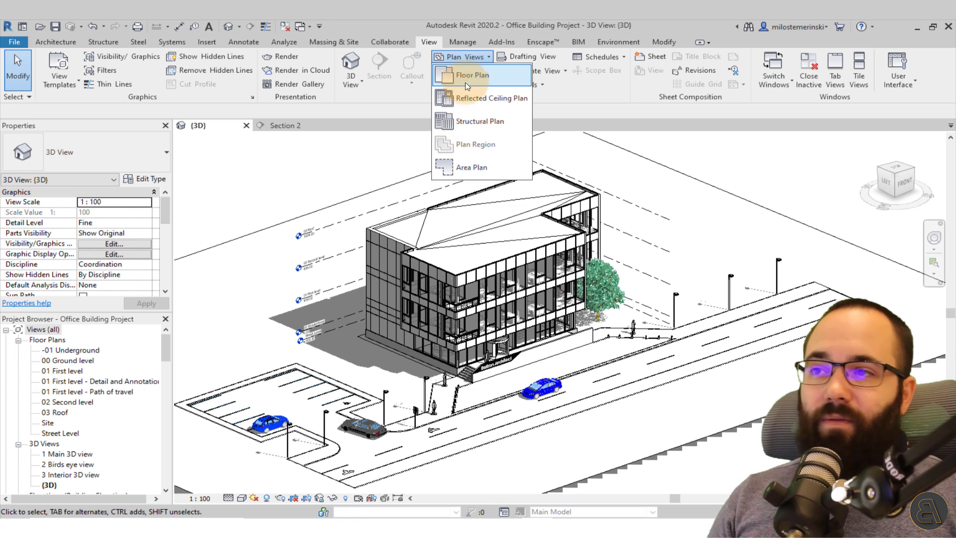
left_click(393, 114)
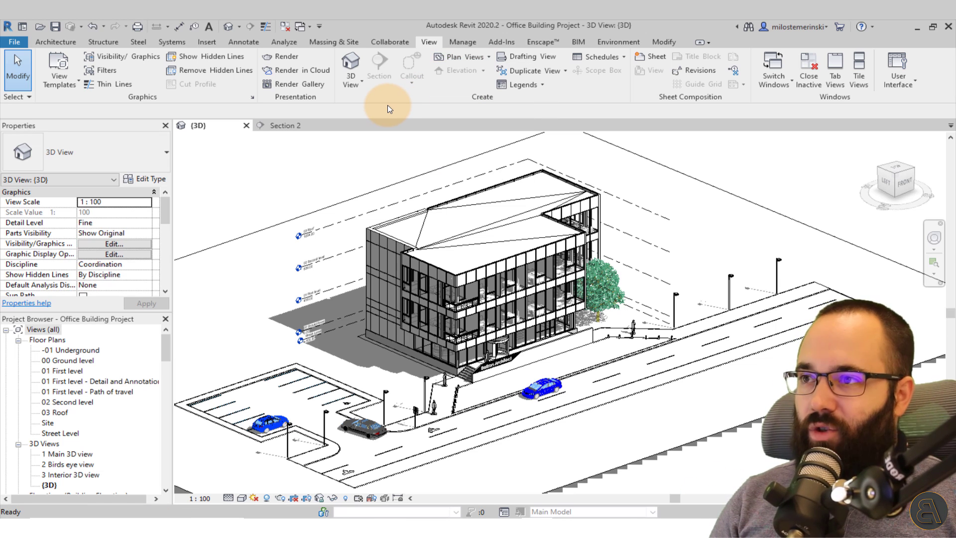
Open the Section 2 view and bring the staircase and level markers into view
left_click(297, 126)
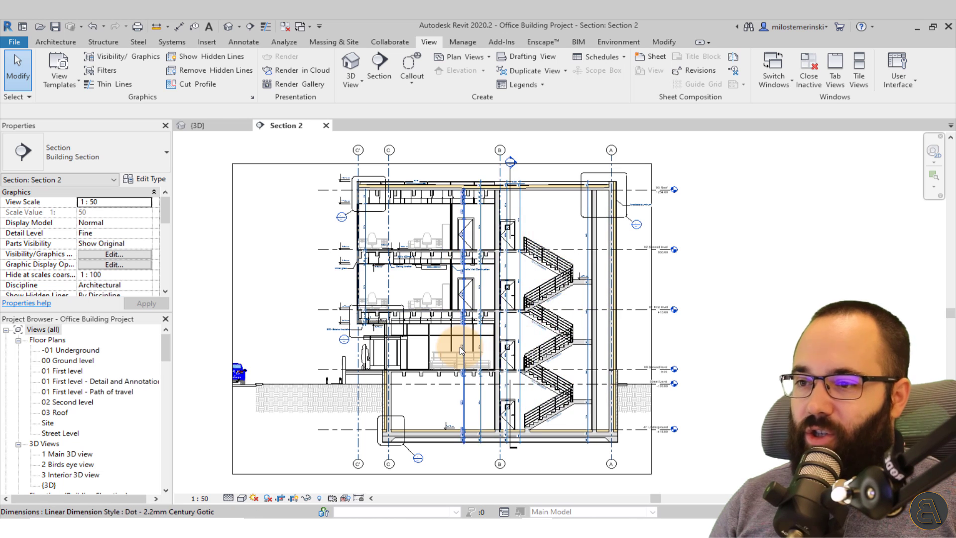
scroll(455, 343, "up", 3)
middle_click_drag(725, 331, 717, 335)
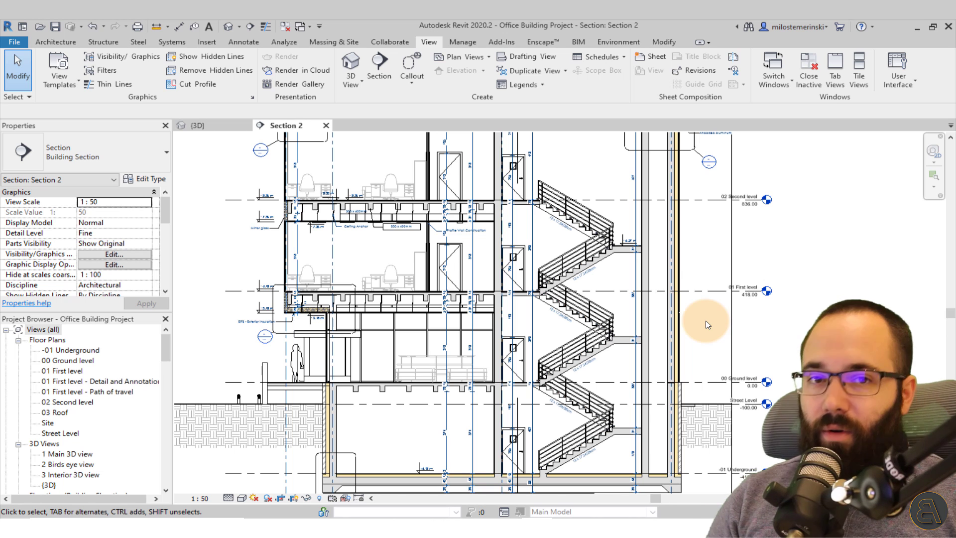
Place a level across the building between 00 Ground level and 01 First level at elevation 148.00, without making a plan view
left_click(55, 42)
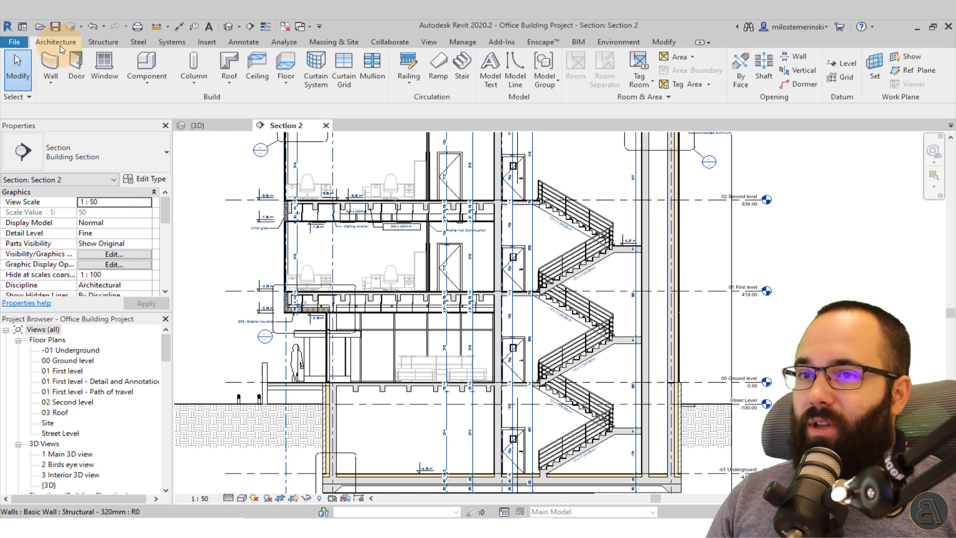
left_click(838, 63)
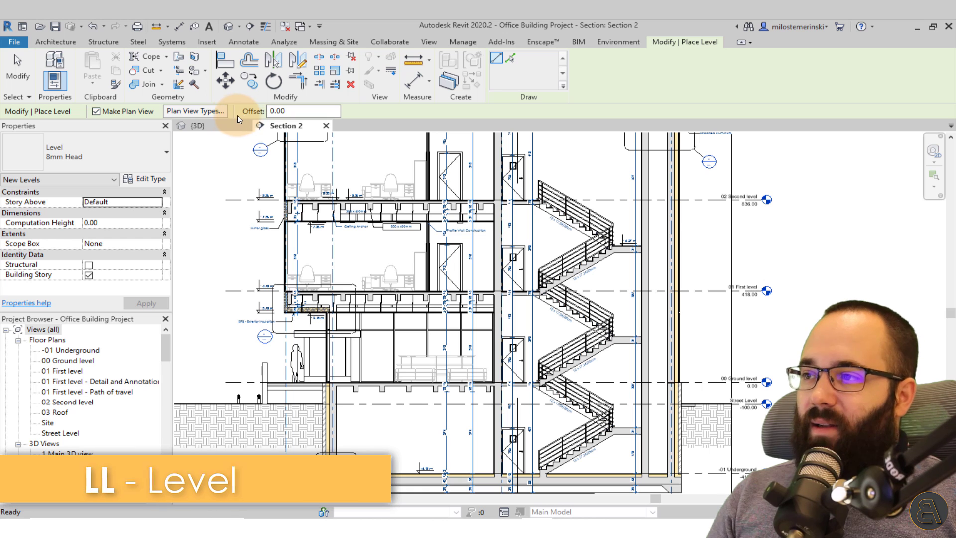
left_click(95, 111)
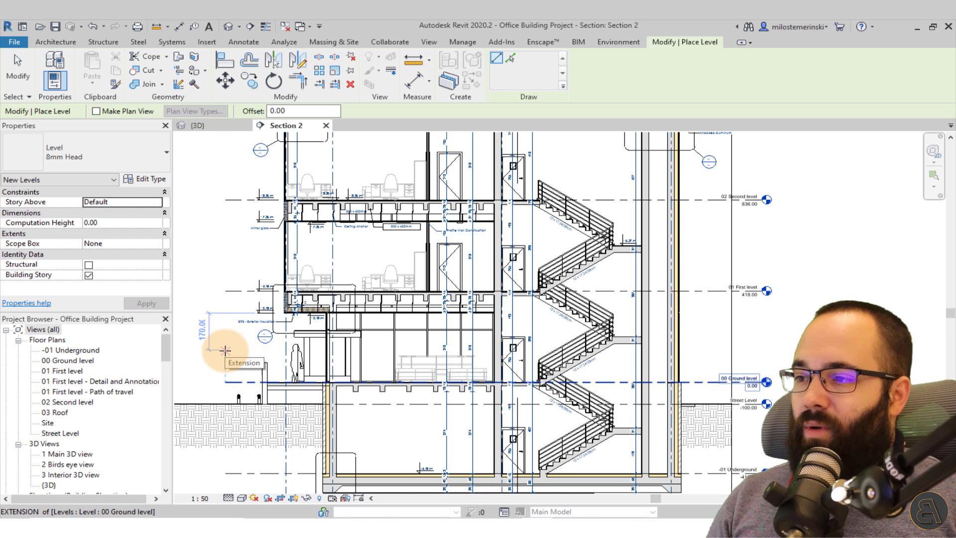
left_click(225, 350)
left_click(762, 349)
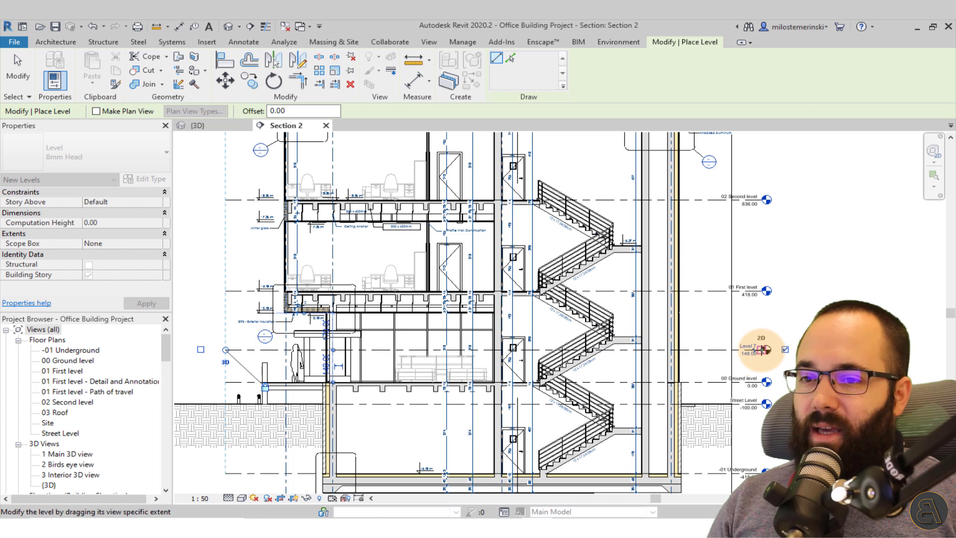
key("Escape")
key("Escape")
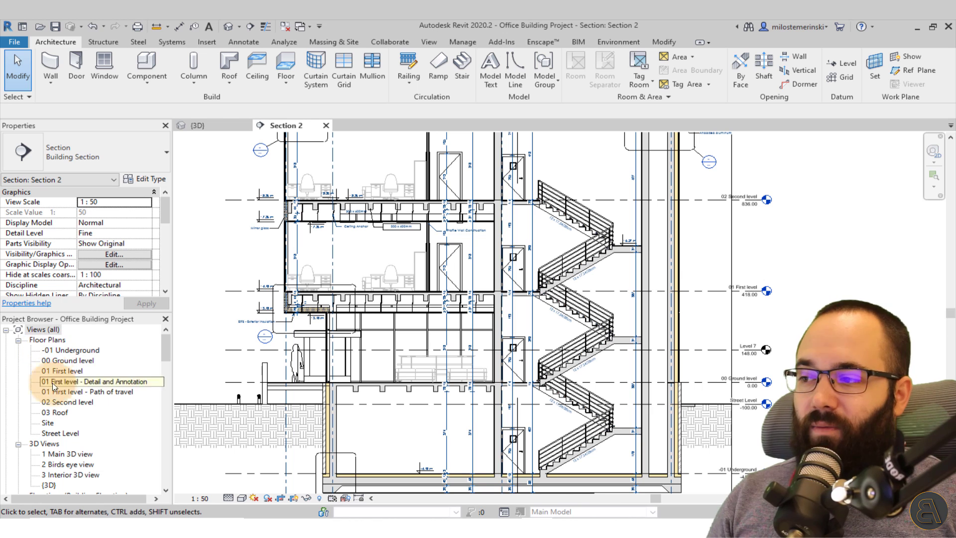
Check the project's view list for a plan of the new level and compare its level head with the neighbouring ones
scroll(45, 418, "down", 2)
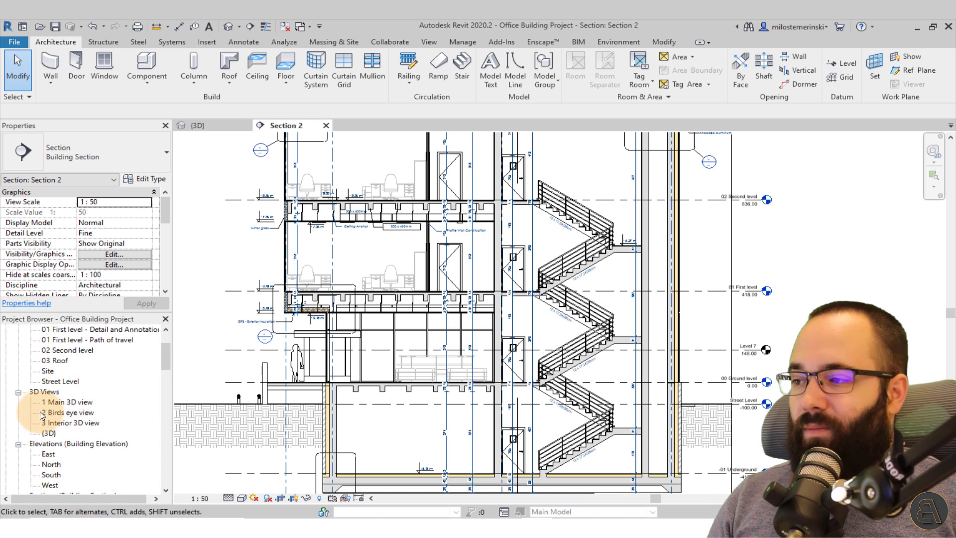
scroll(42, 416, "up", 2)
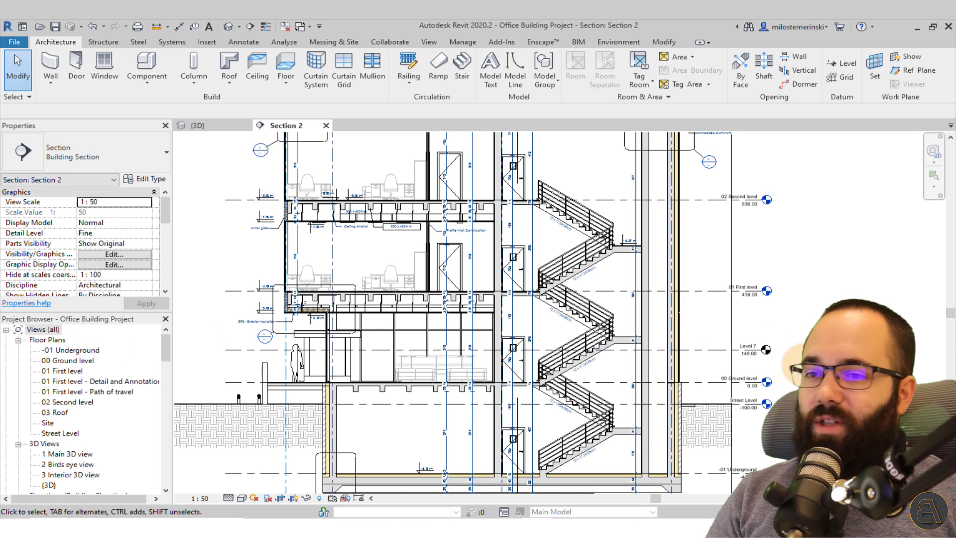
scroll(769, 351, "up", 5)
scroll(732, 342, "up", 2)
scroll(757, 376, "down", 2)
middle_click_drag(757, 376, 800, 294)
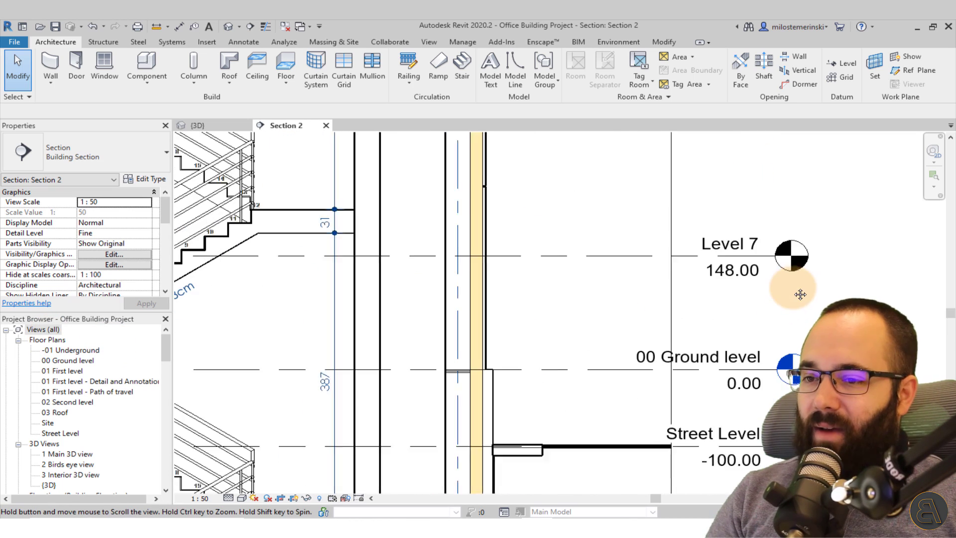
scroll(800, 294, "down", 3)
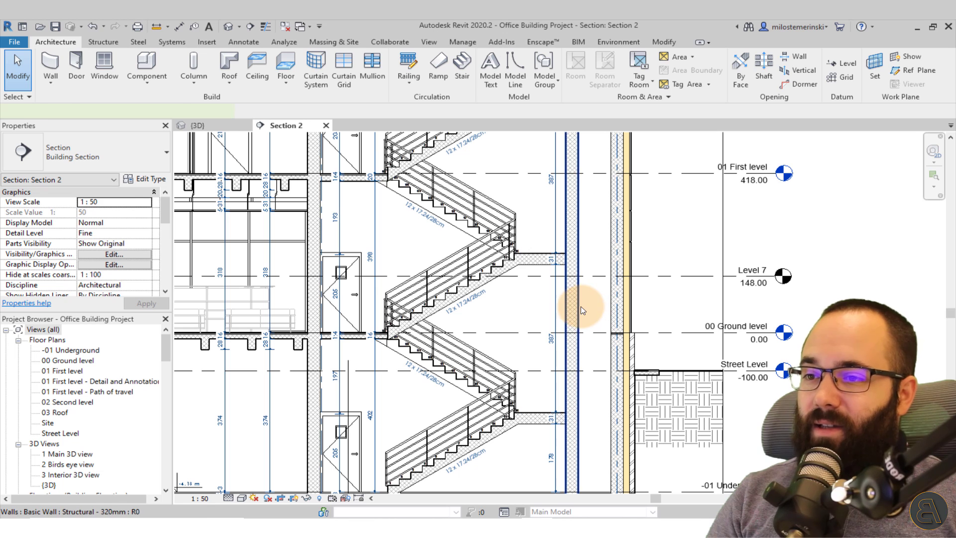
Examine the top constraint levels available for the 320 mm structural wall beside the stairs
left_click(582, 309)
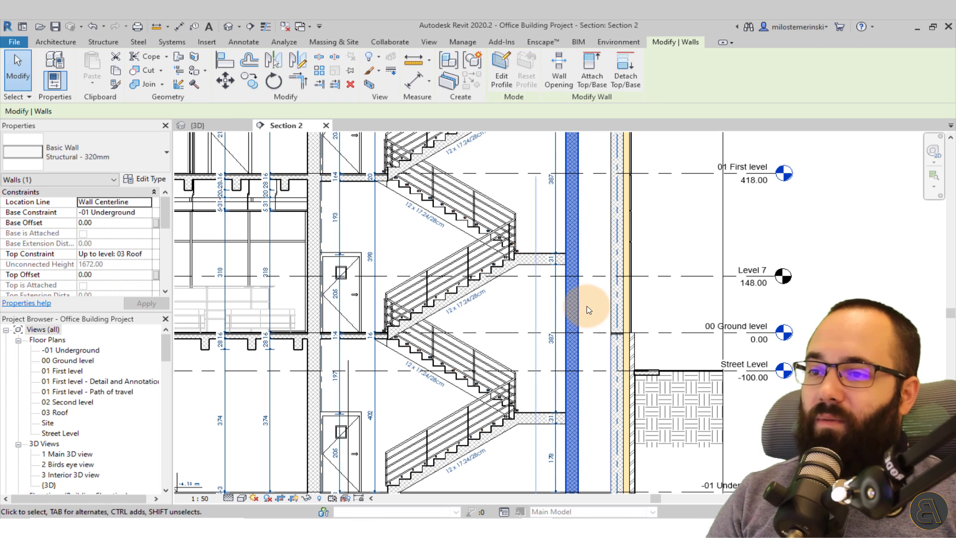
left_click(145, 252)
left_click(146, 253)
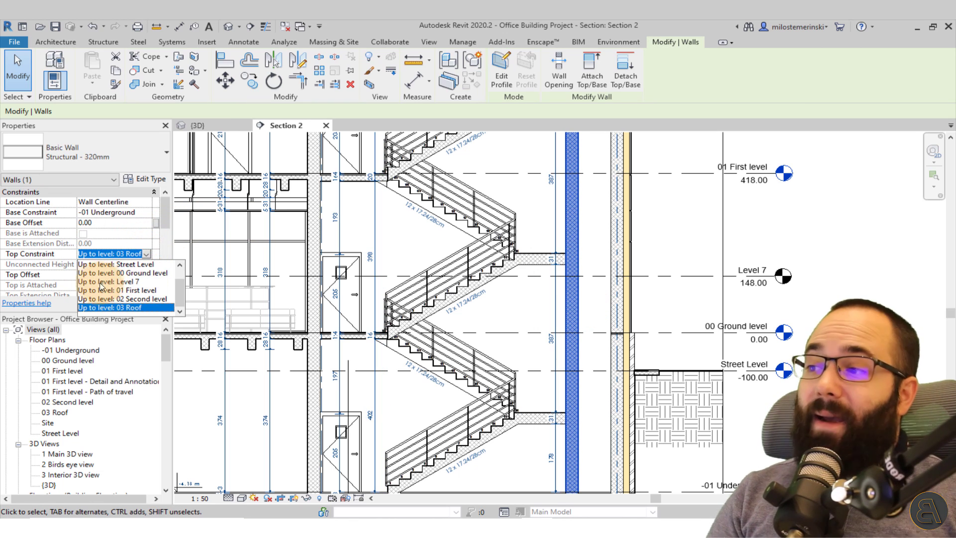
left_click(149, 252)
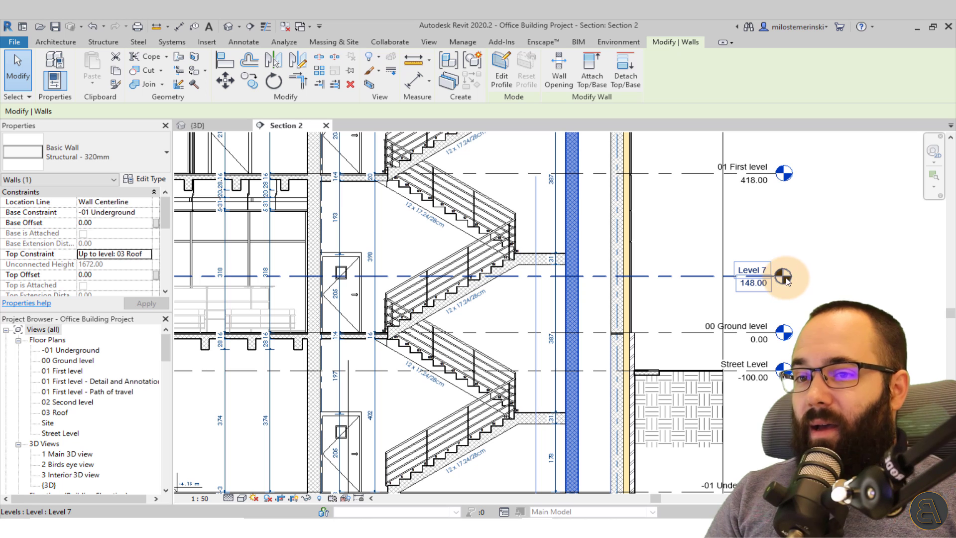
Open the 00 Ground level plan from its level head, close it, and try the same on the Level 7 head
double_click(783, 334)
left_click(413, 125)
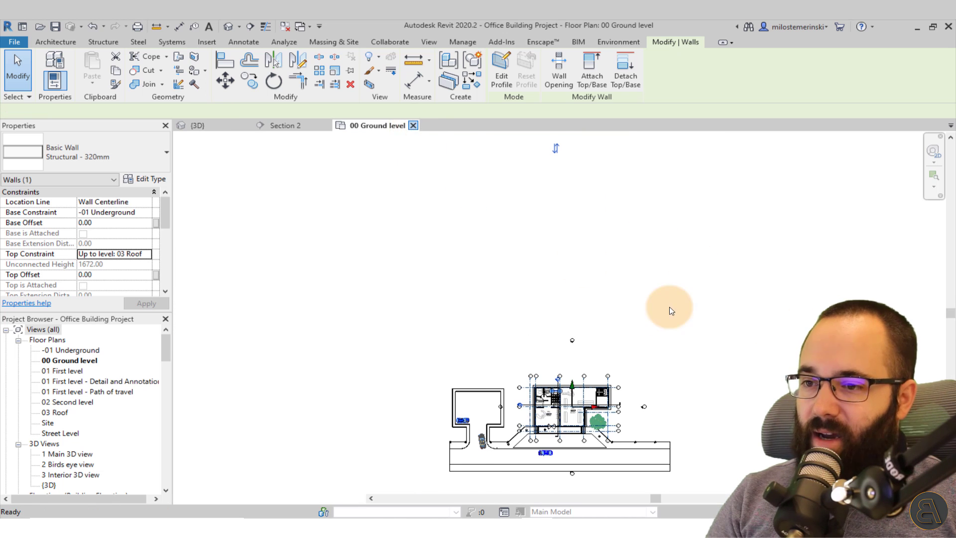
left_click(783, 284)
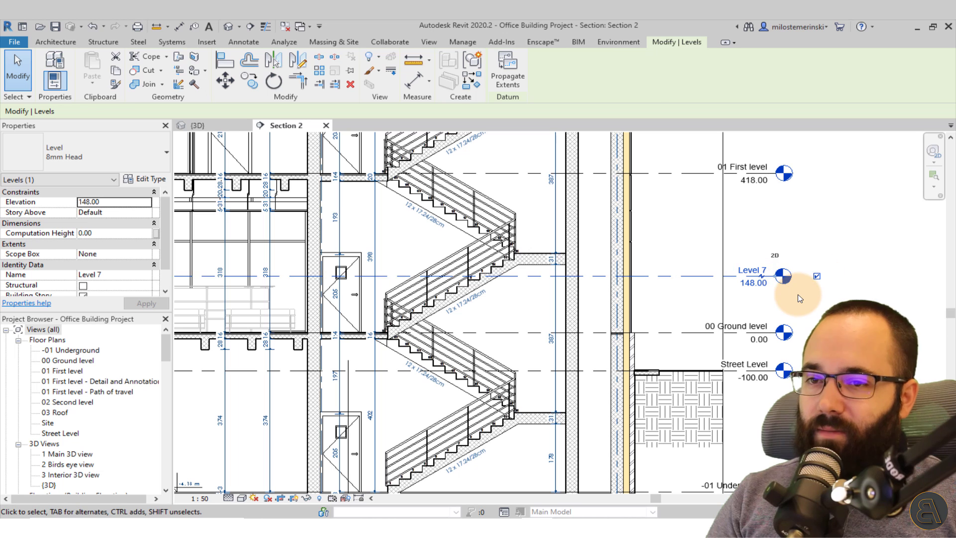
left_click(798, 298)
Delete the Level 7 line from the section
scroll(799, 297, "down", 3)
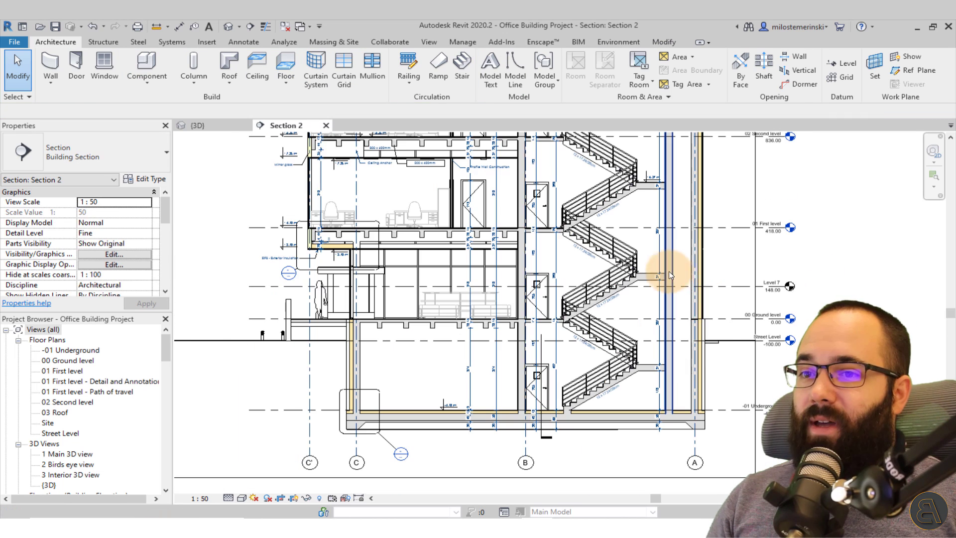
left_click(722, 286)
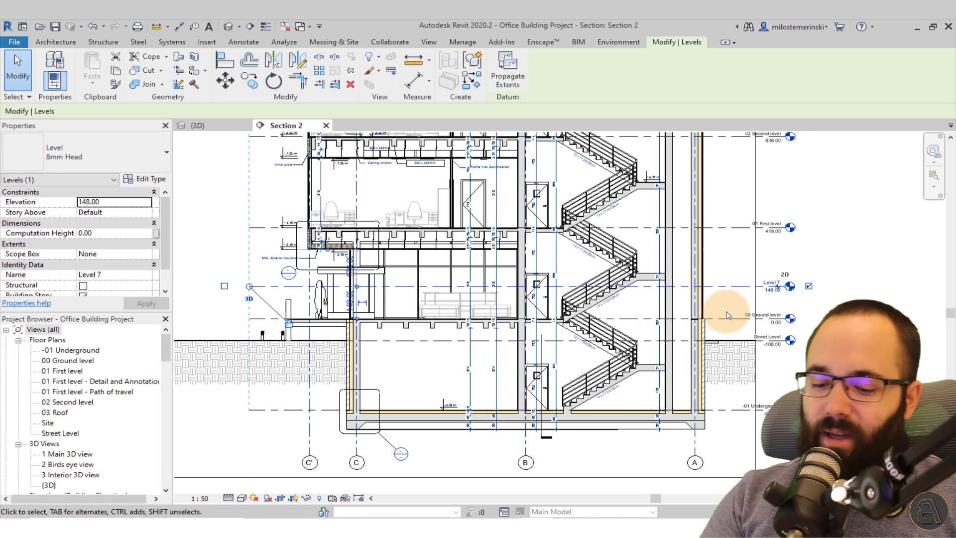
key("Delete")
Start placing a new level that makes plan views, limiting the view types to Ceiling Plan and Structural Plan
left_click(841, 64)
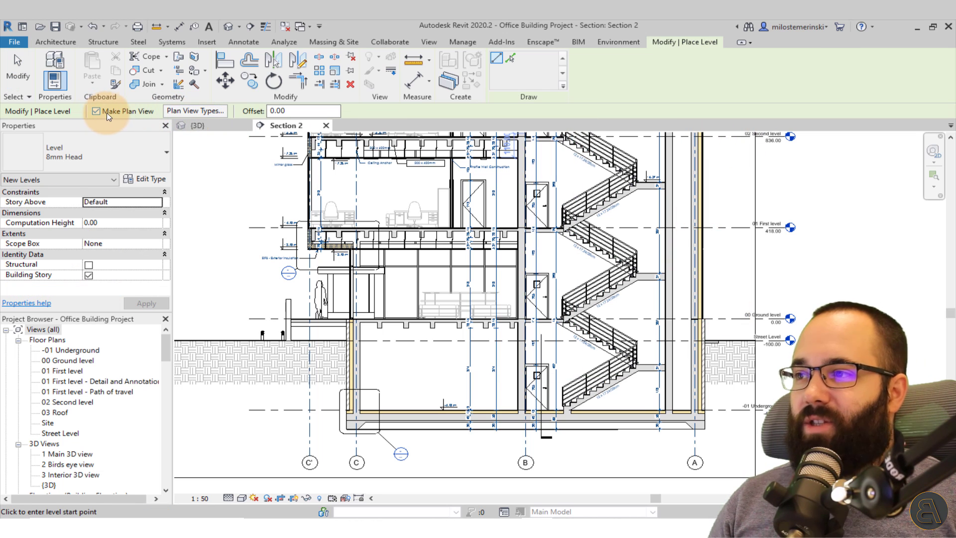
left_click(169, 111)
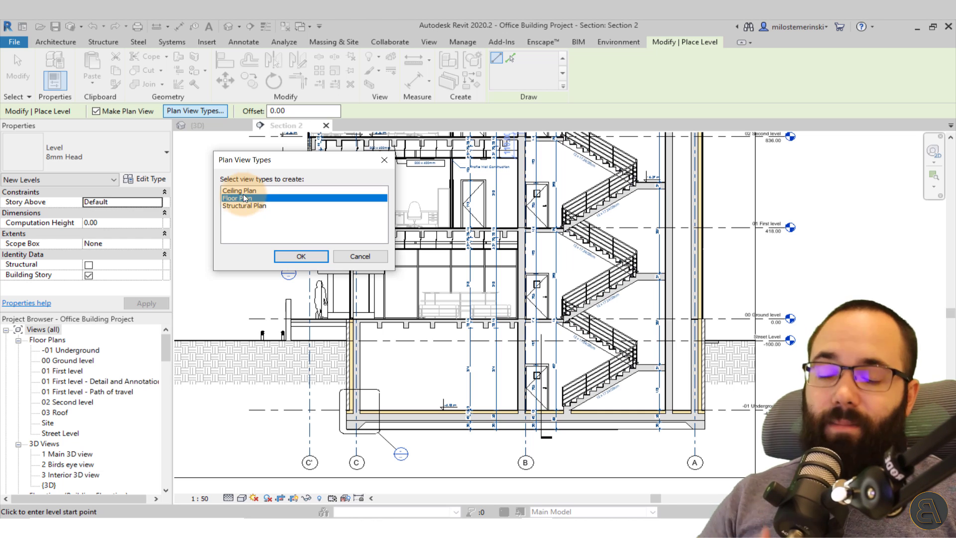
left_click(245, 193)
left_click(244, 205)
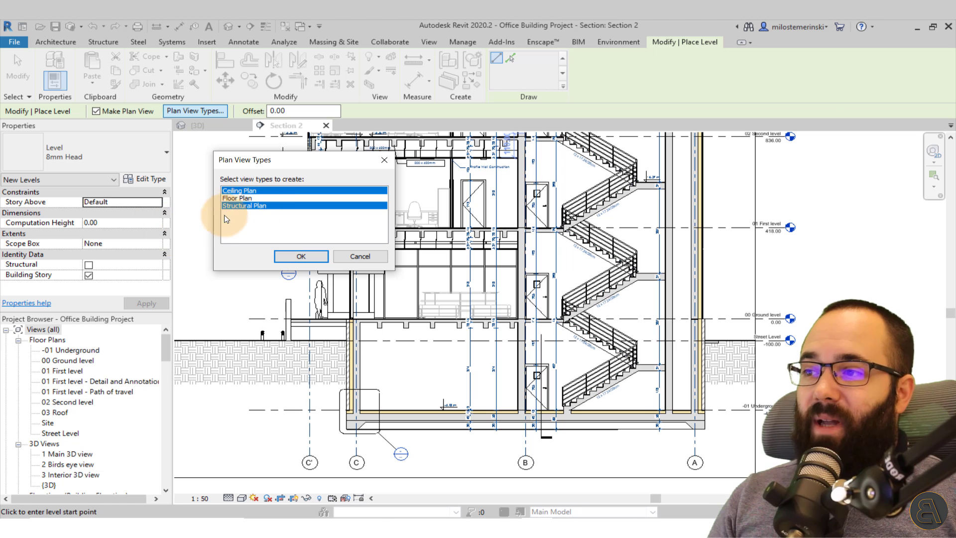
left_click(300, 256)
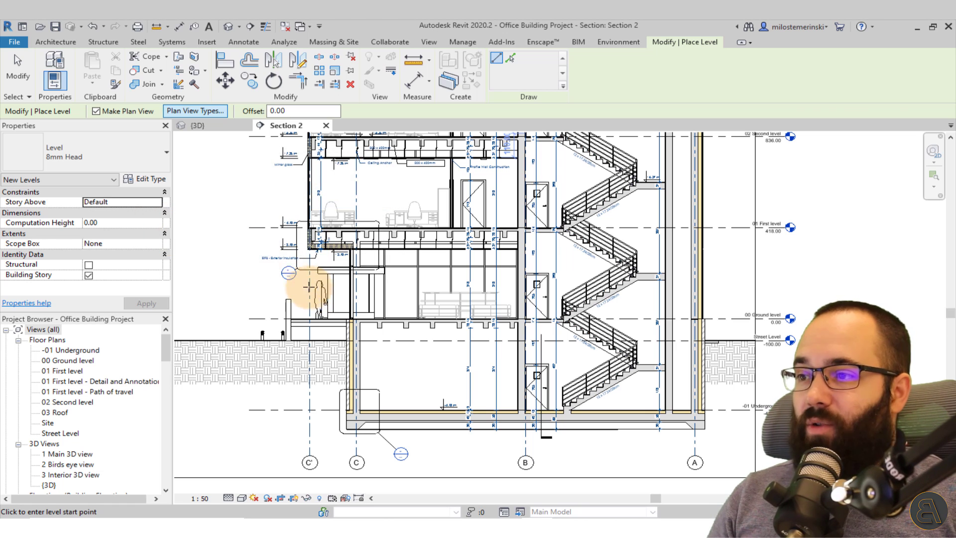
Draw a level line across the section between 00 Ground level and 01 First level at an elevation of about 158
left_click_drag(269, 284, 796, 286)
left_click(797, 286)
key("Escape")
key("Escape")
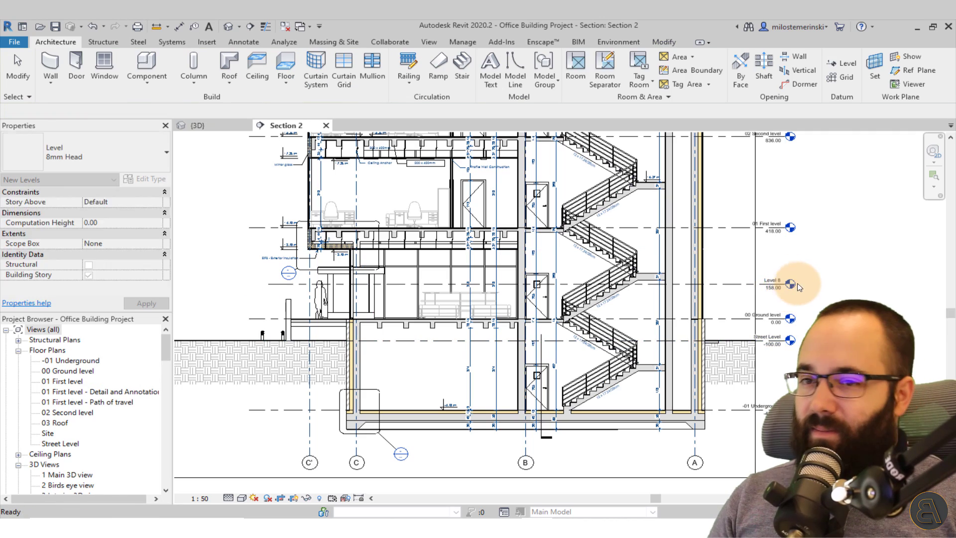
scroll(786, 284, "up", 3)
scroll(715, 289, "down", 1)
mouse_move(714, 291)
middle_mouse_down()
mouse_move(704, 303)
mouse_move(720, 296)
middle_mouse_up()
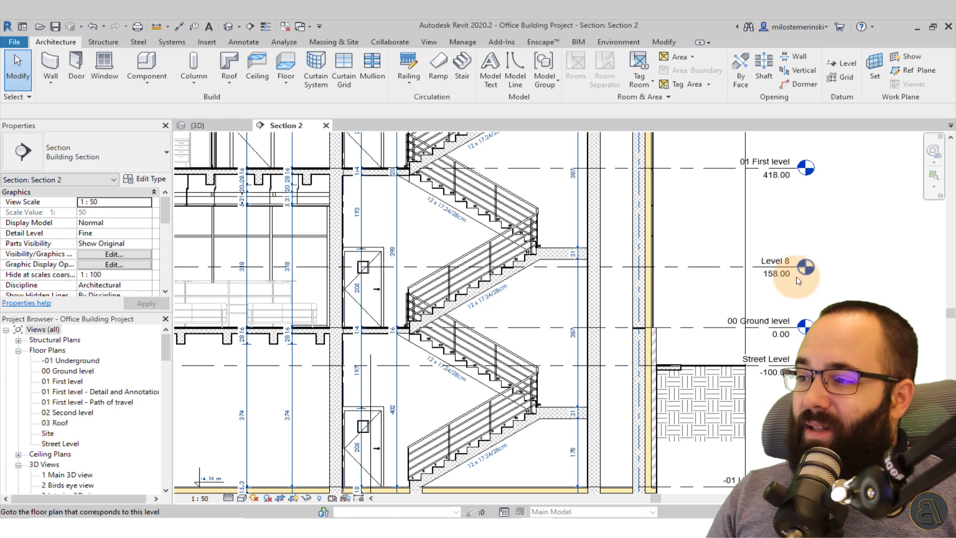
Delete the Level 8 structural plan and ceiling plan from the project's views while keeping the level itself
left_click(19, 340)
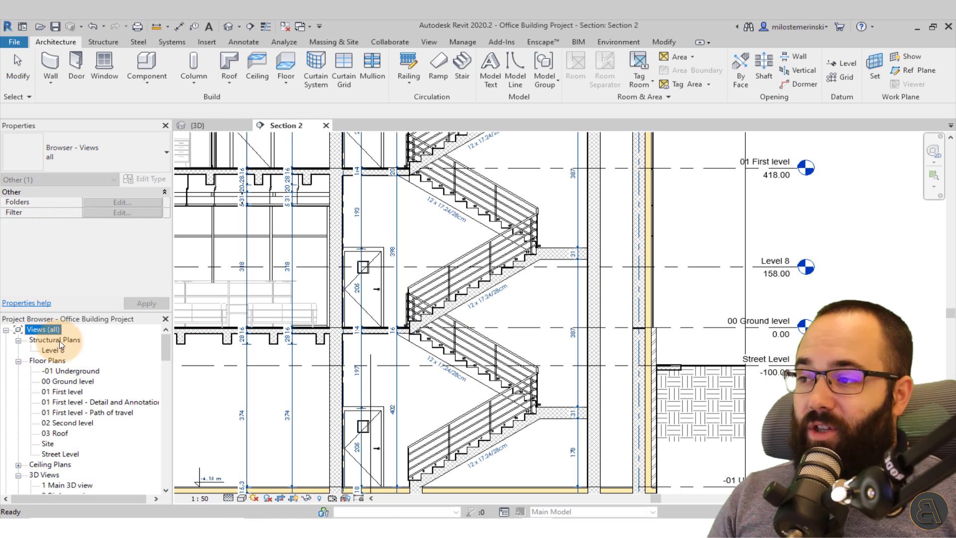
scroll(64, 348, "down", 2)
left_click(18, 443)
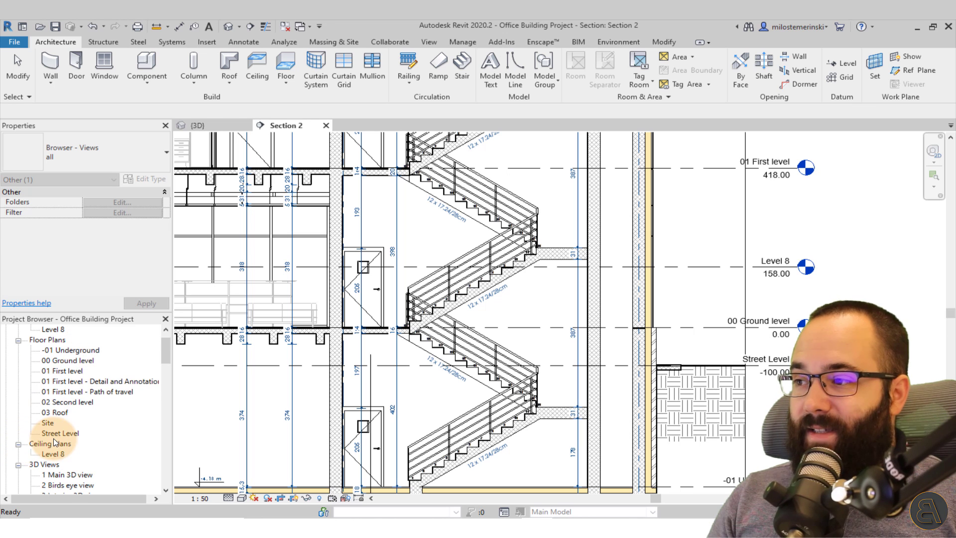
scroll(62, 404, "up", 1)
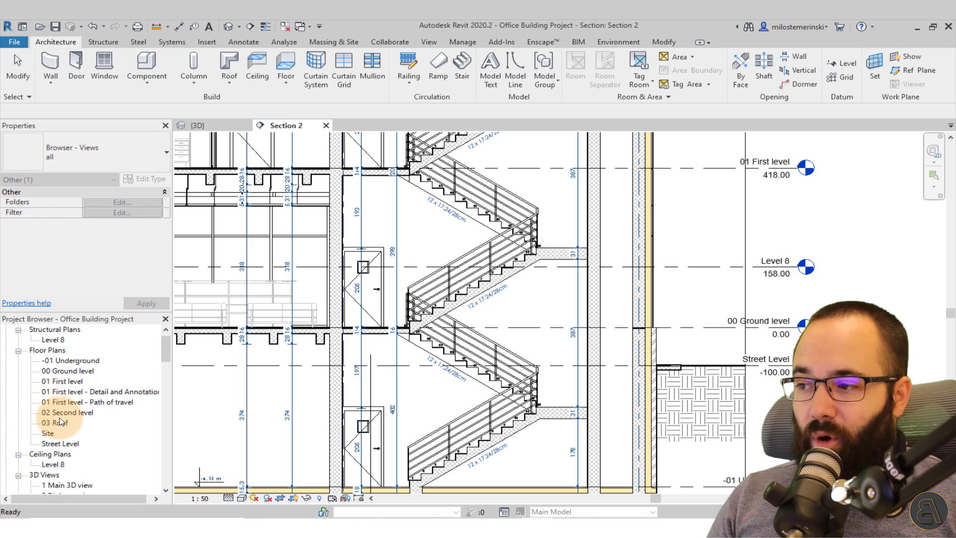
left_click(54, 340)
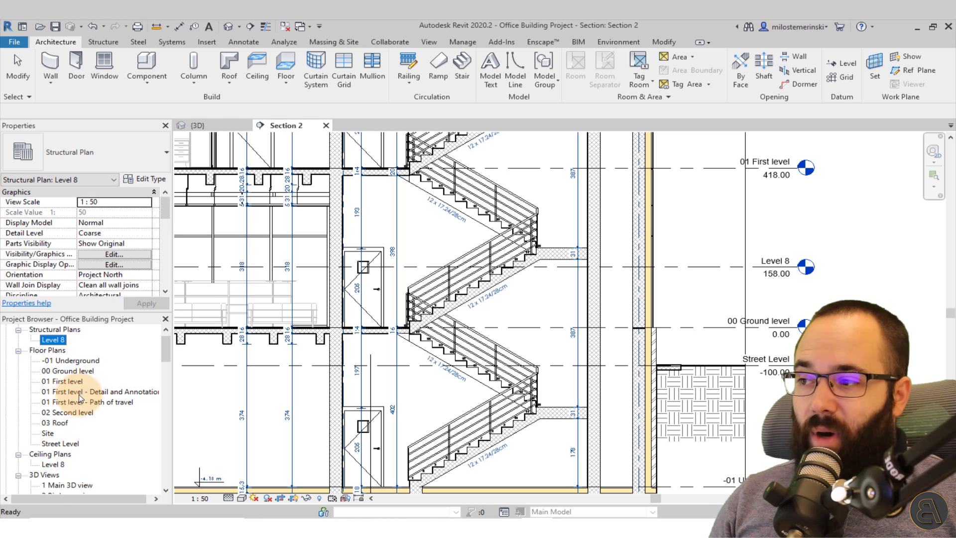
left_click(56, 465, "ctrl")
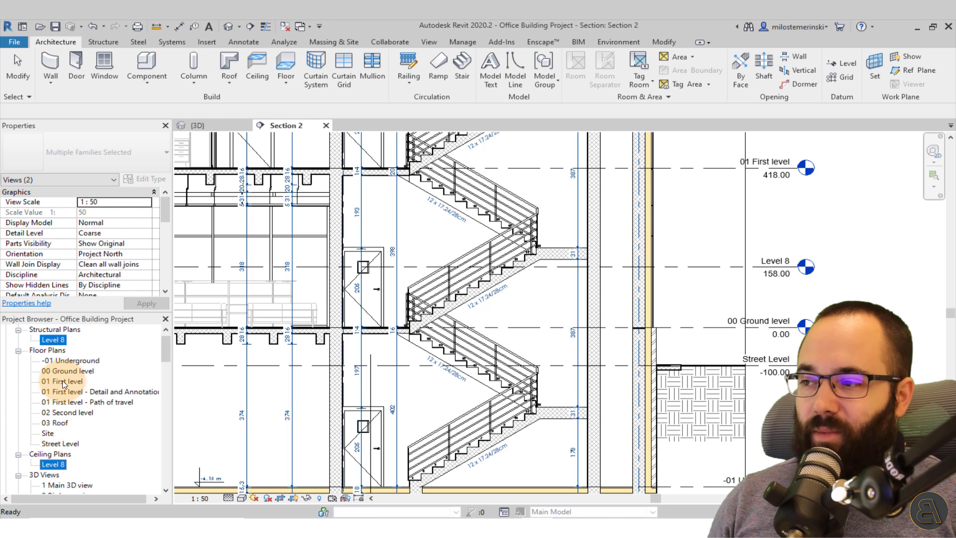
key("Delete")
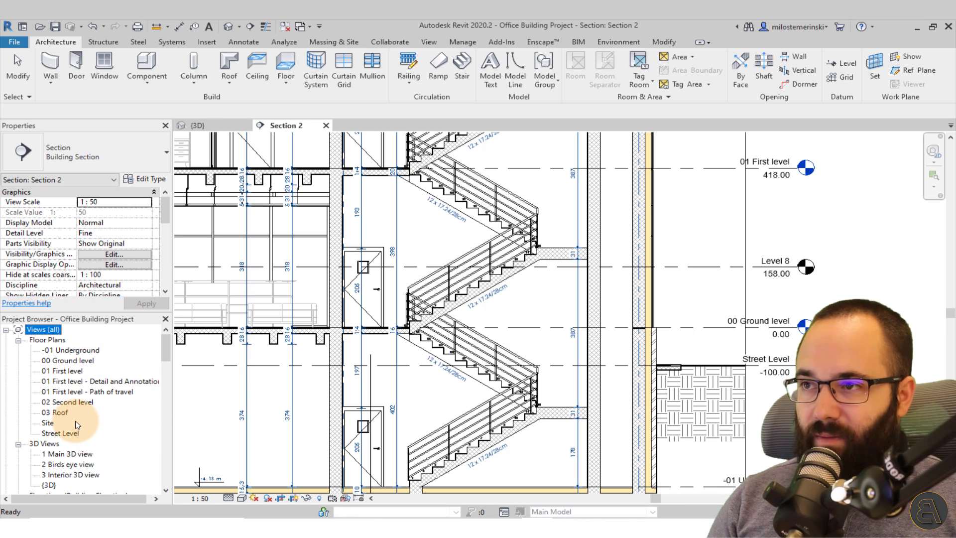
left_click(690, 247)
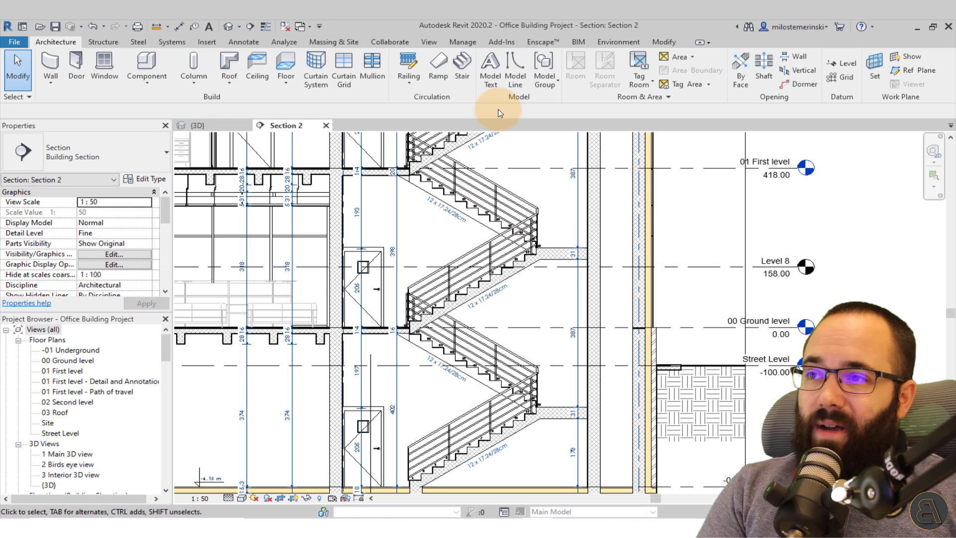
Create a new floor plan view for Level 8
left_click(430, 42)
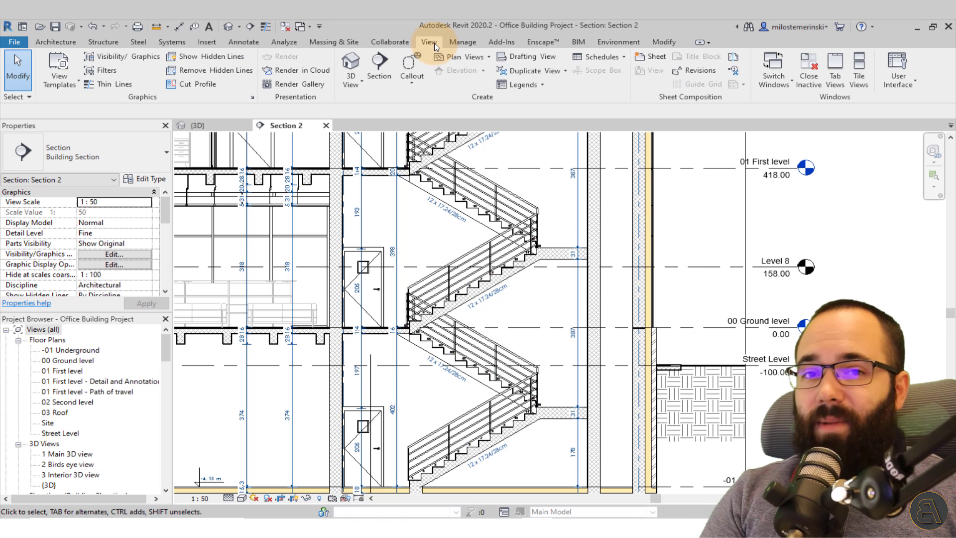
left_click(460, 57)
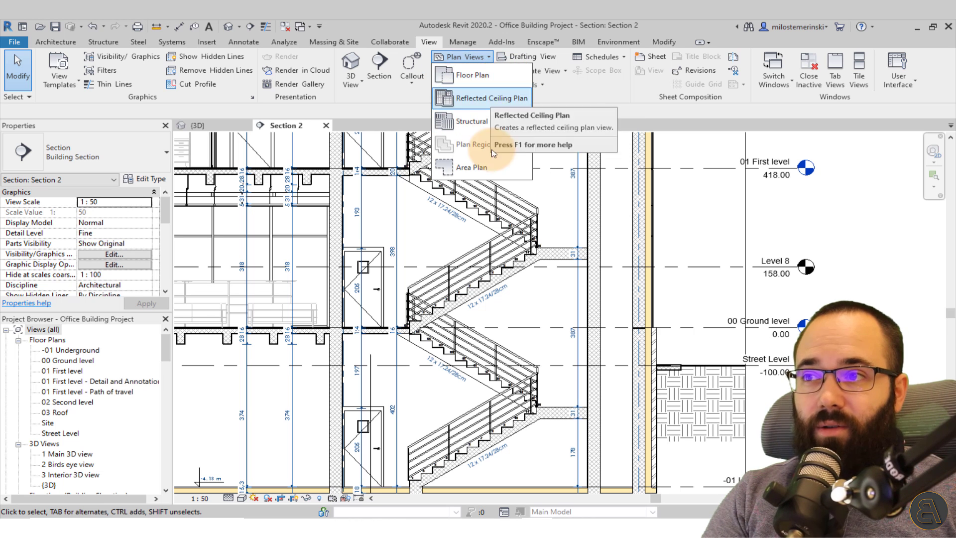
left_click(465, 75)
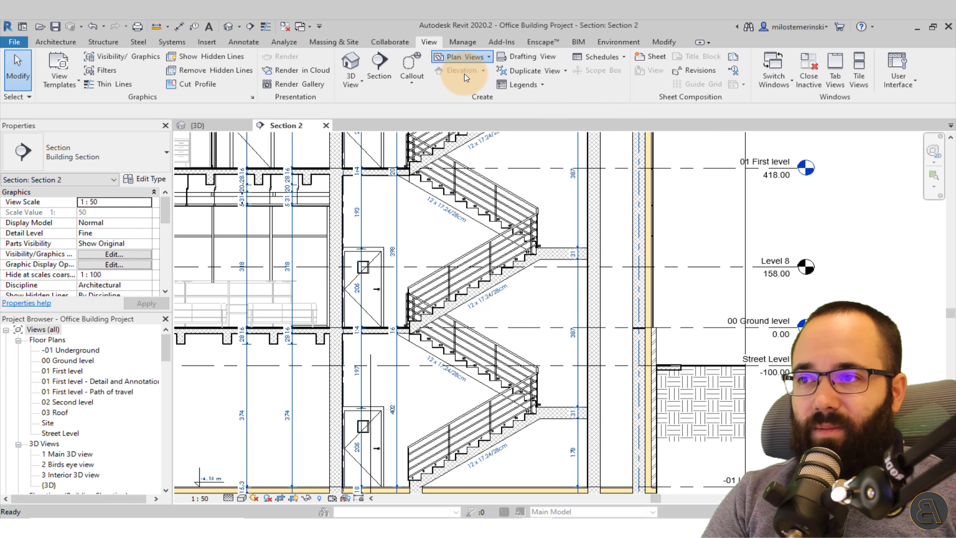
left_click_drag(362, 128, 372, 108)
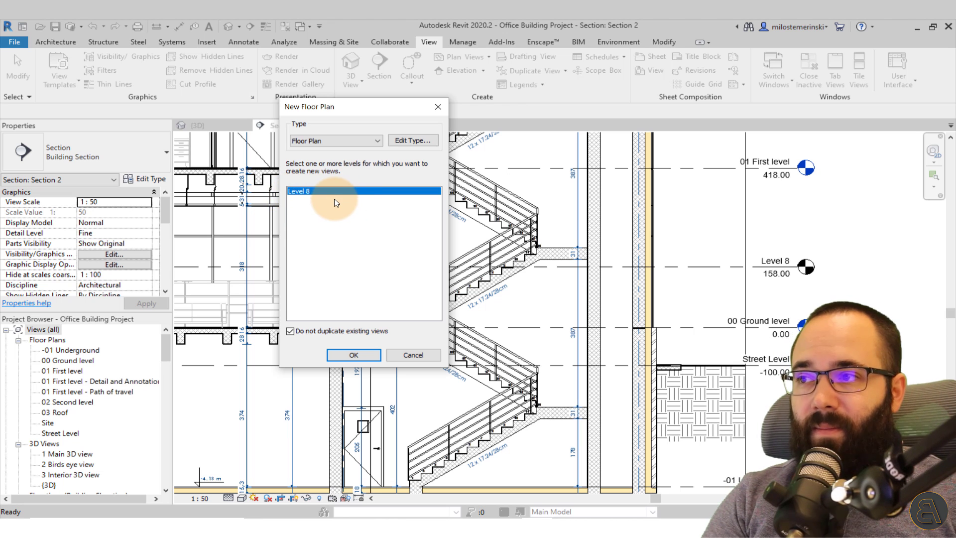
left_click(340, 358)
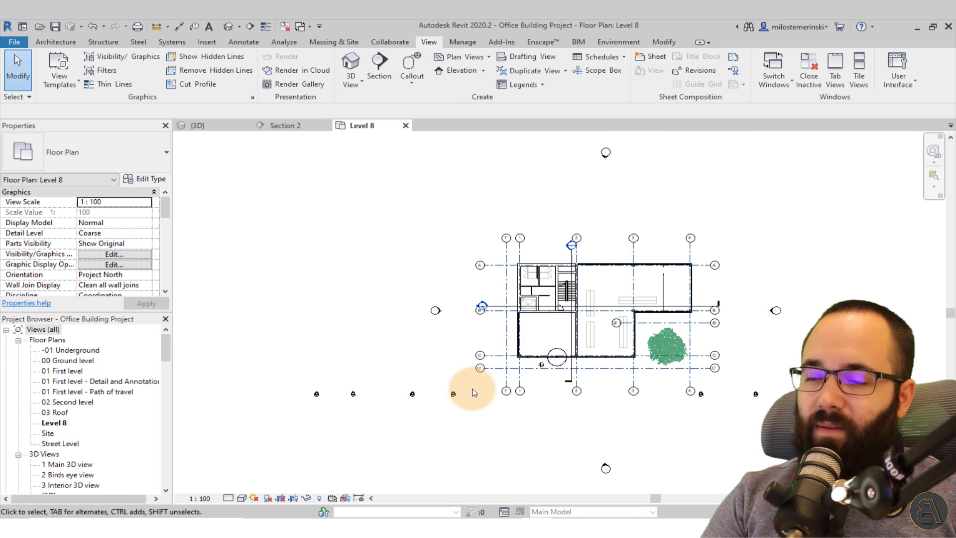
Close the Level 8 floor plan and delete it from the project's views
left_click(405, 125)
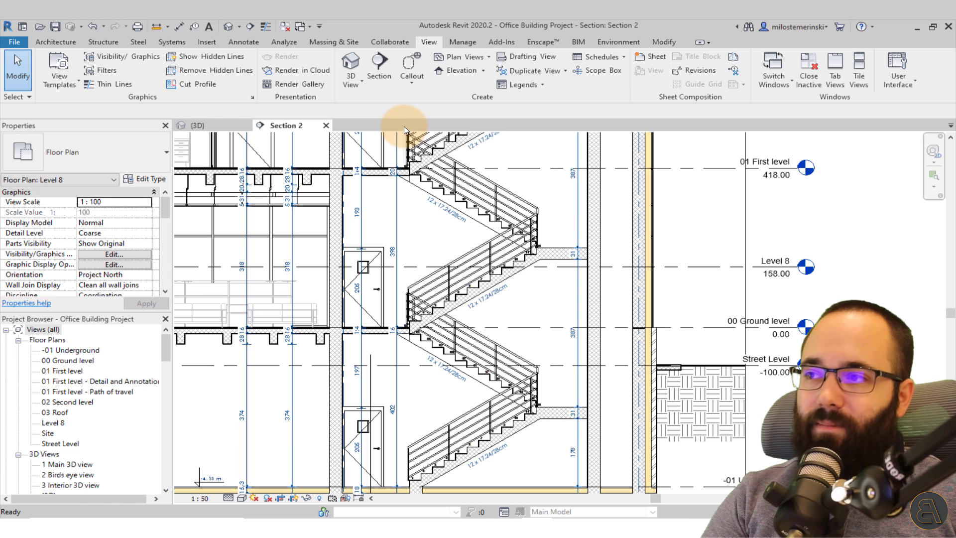
left_click(52, 423)
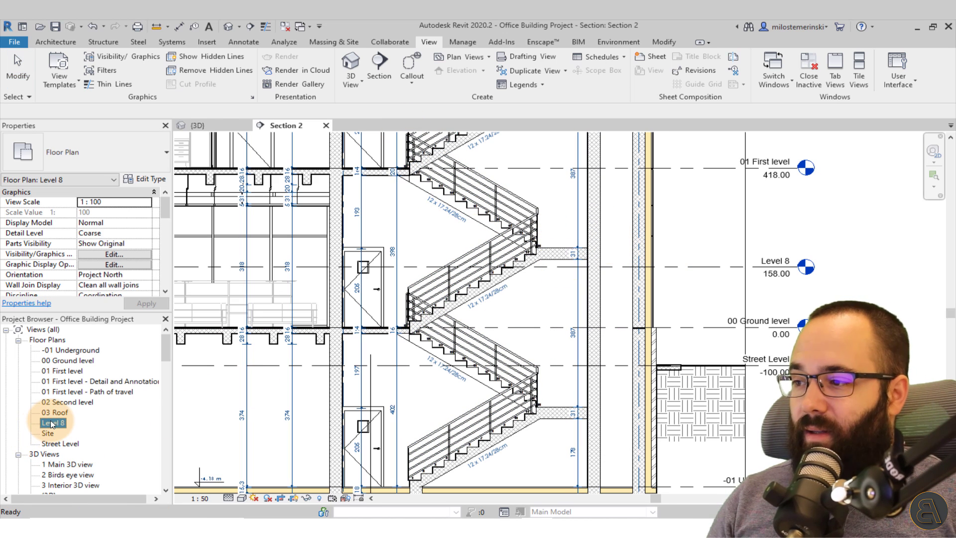
key("Delete")
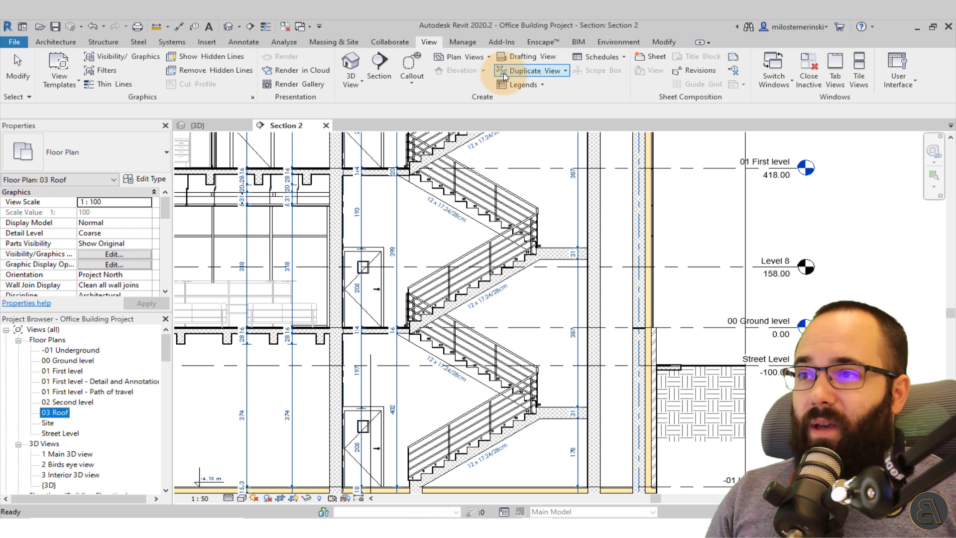
Create an additional floor plan for 01 First level by allowing existing views to be duplicated
left_click(479, 57)
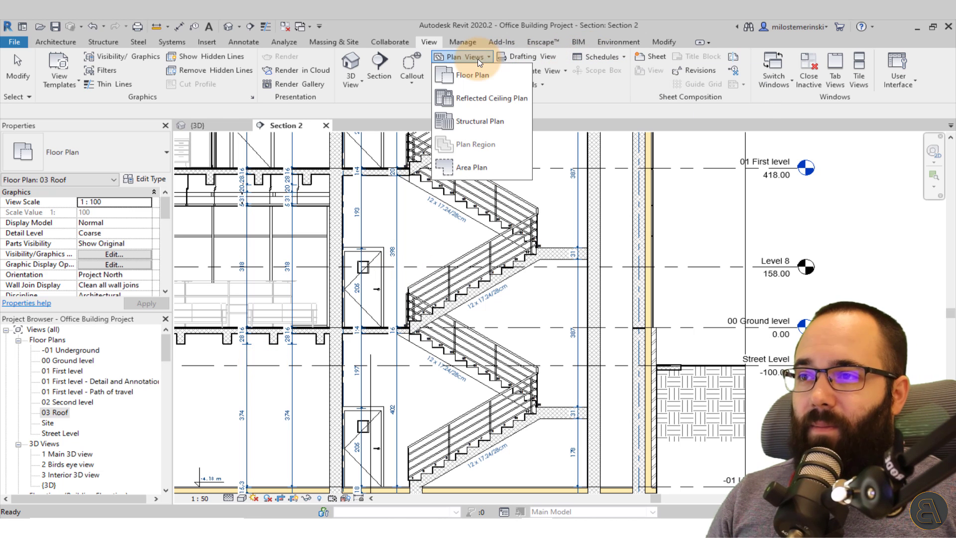
left_click(470, 74)
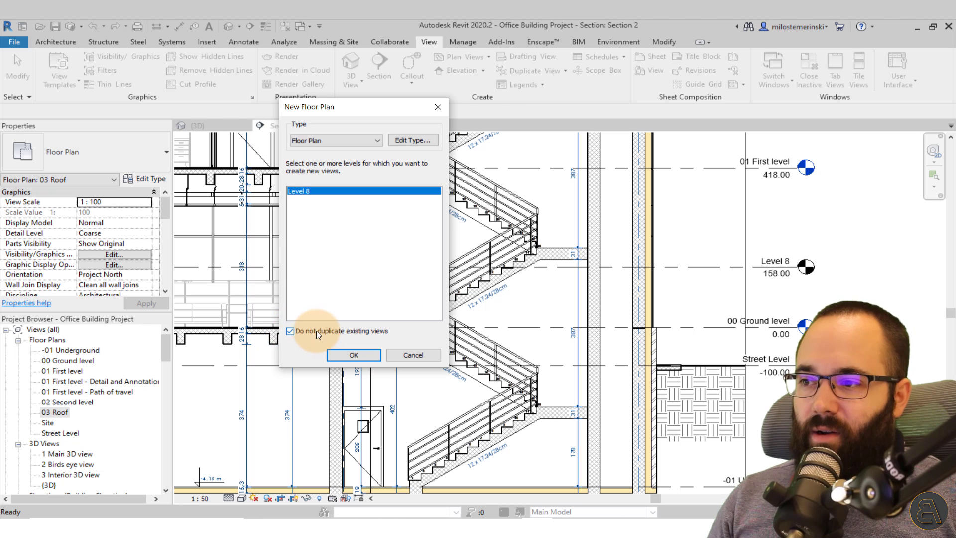
left_click(291, 331)
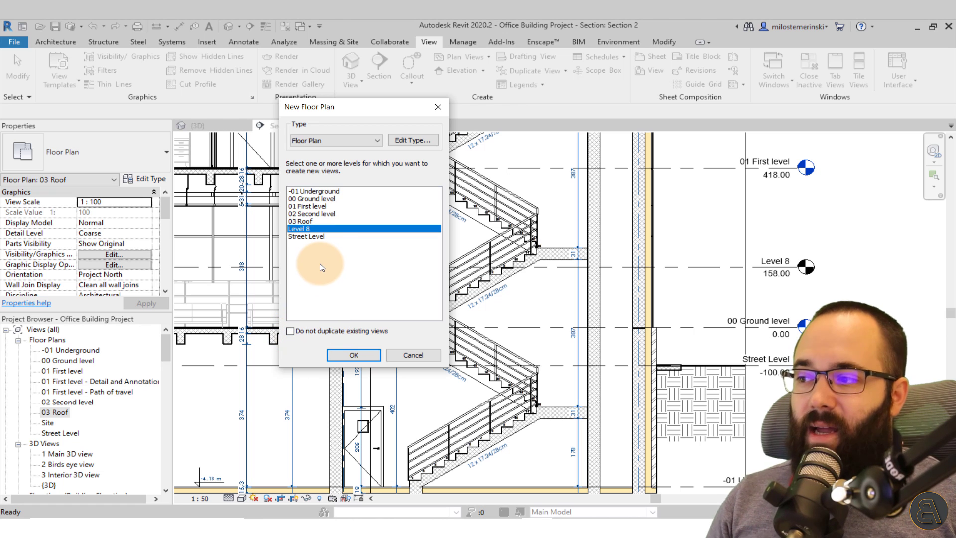
left_click(309, 206)
left_click(361, 355)
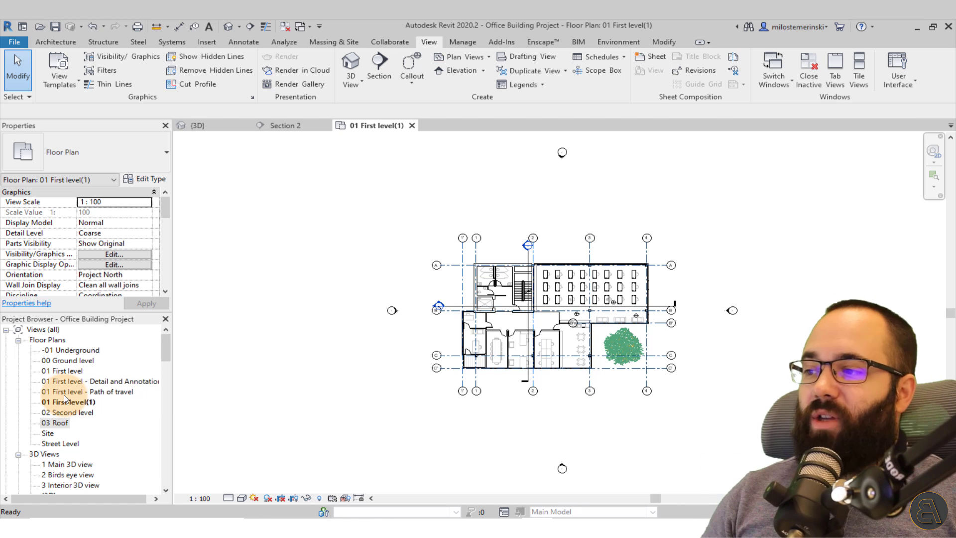
Compare the Detail and Annotation, Path of travel and duplicate (1) floor plans of 01 First level
double_click(70, 380)
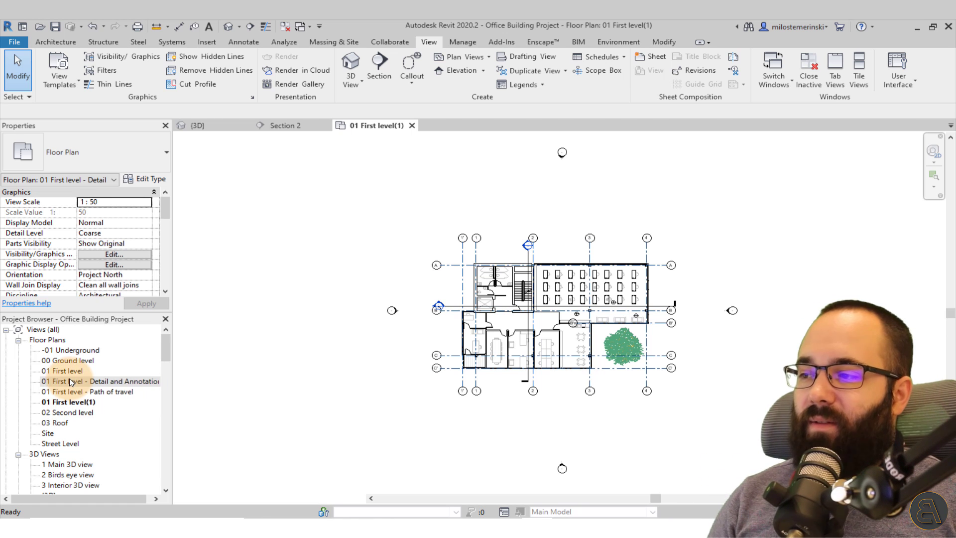
left_click(65, 391)
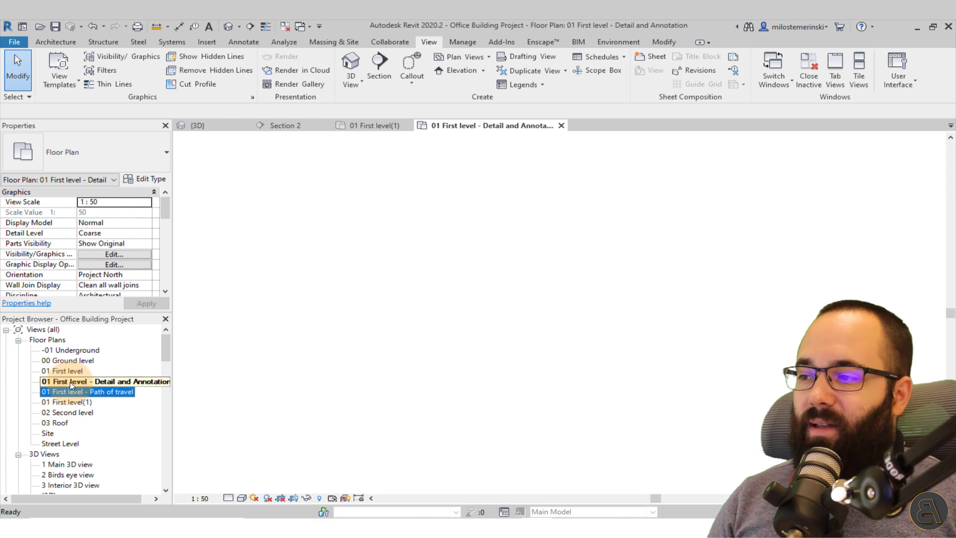
double_click(84, 391)
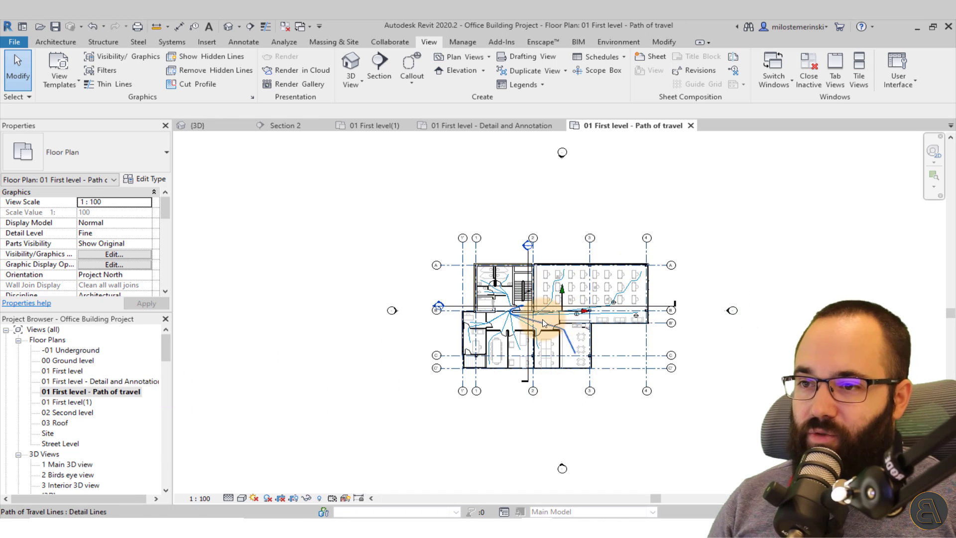
double_click(64, 403)
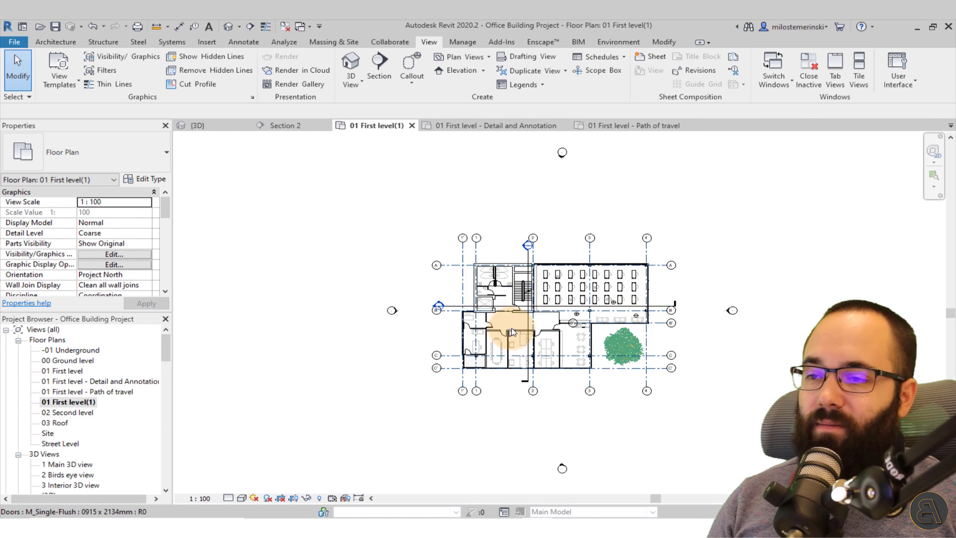
scroll(511, 327, "up", 4)
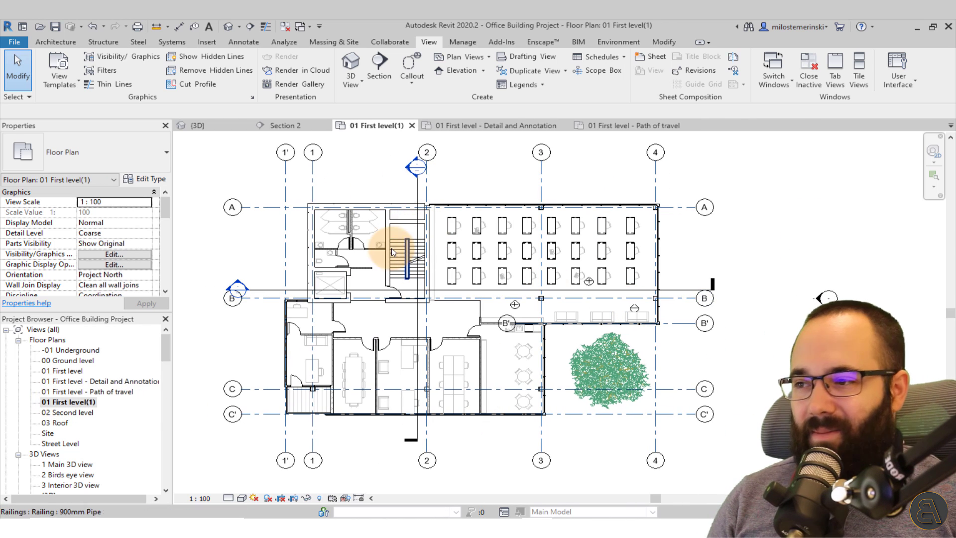
Delete the duplicate 01 First level(1) floor plan and close the Path of travel and Detail and Annotation plans
right_click(57, 403)
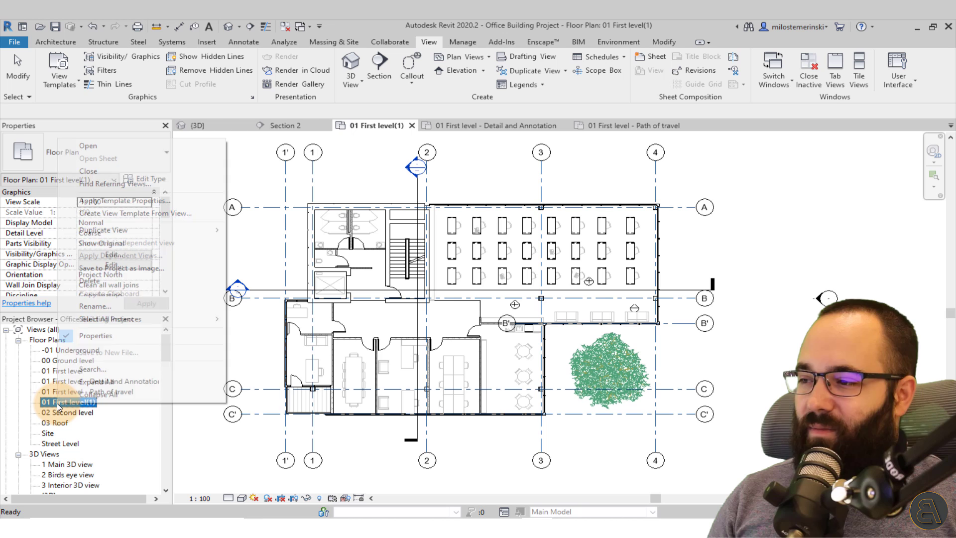
left_click(97, 291)
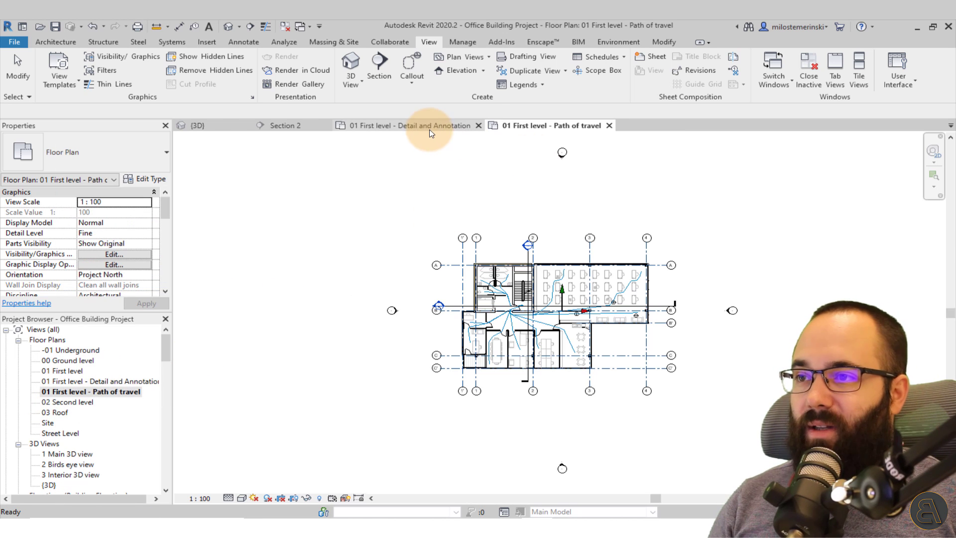
left_click(609, 126)
left_click(479, 125)
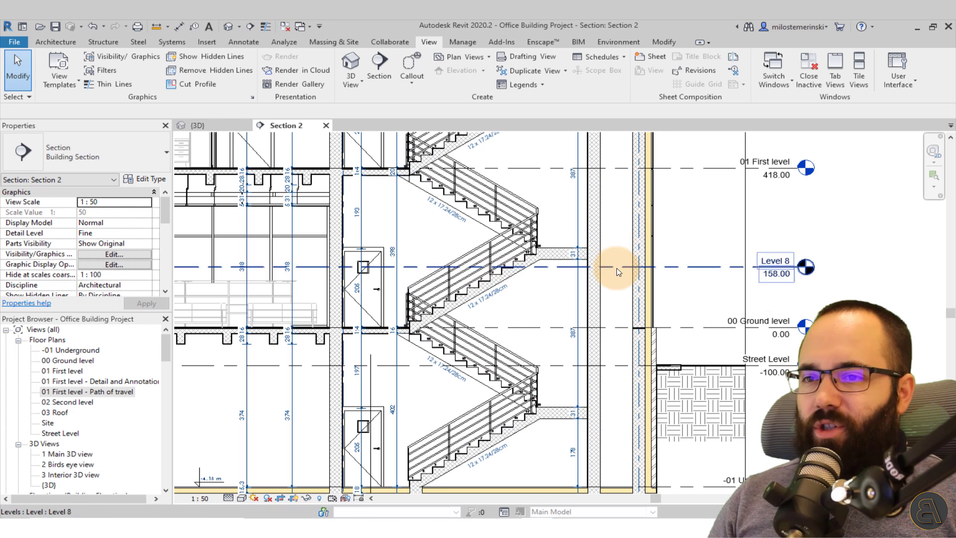
middle_click_drag(711, 305, 700, 306)
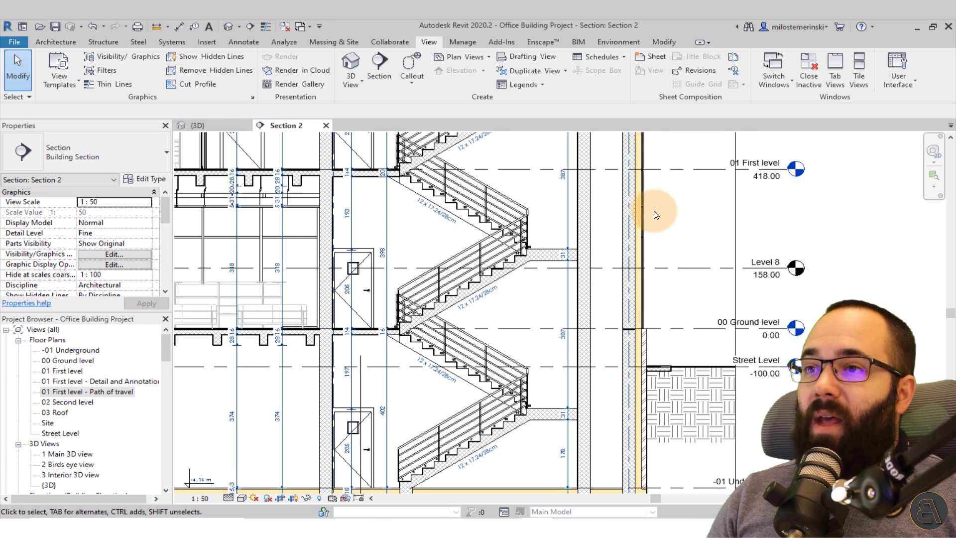
left_click(462, 56)
left_click(457, 99)
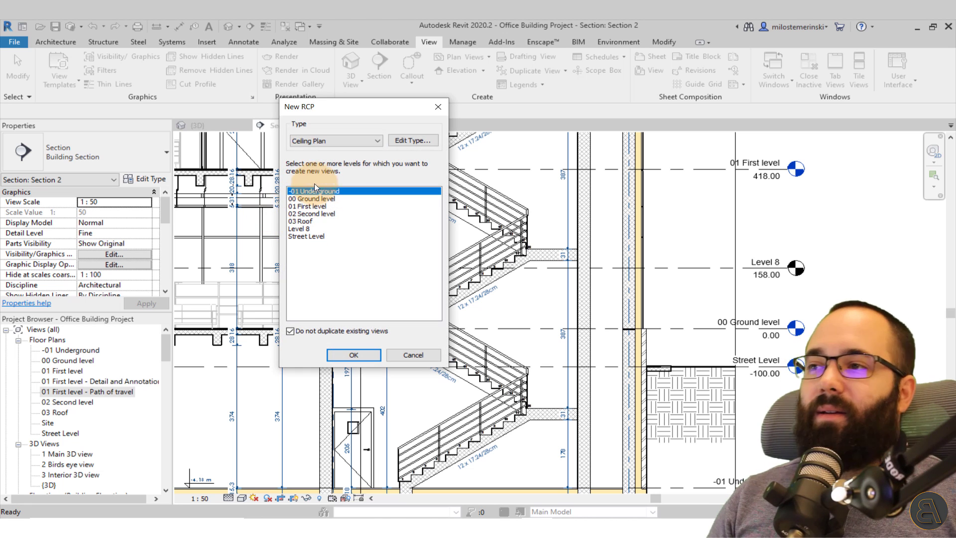
left_click(434, 109)
Create a reflected ceiling plan for 02 Second level using the Ceiling Plan type
left_click(480, 57)
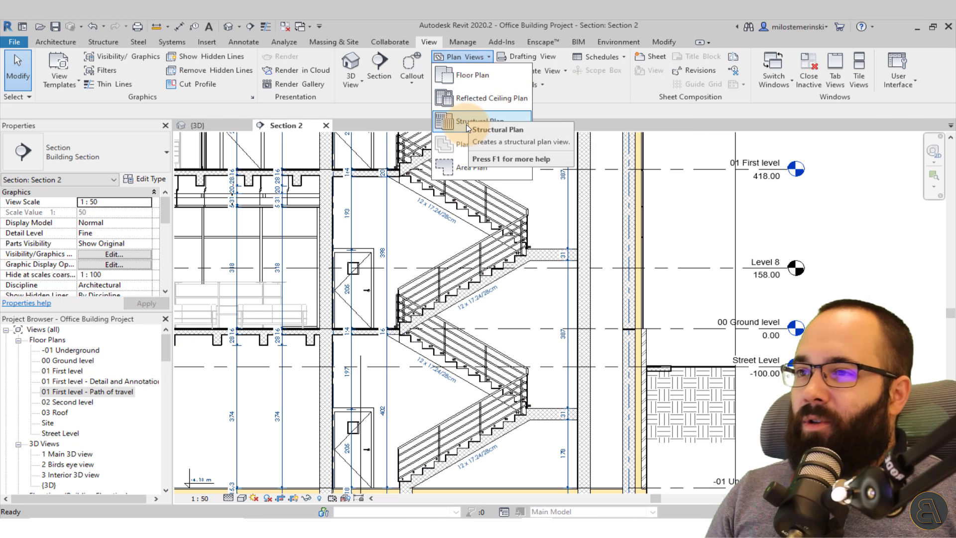
left_click(466, 100)
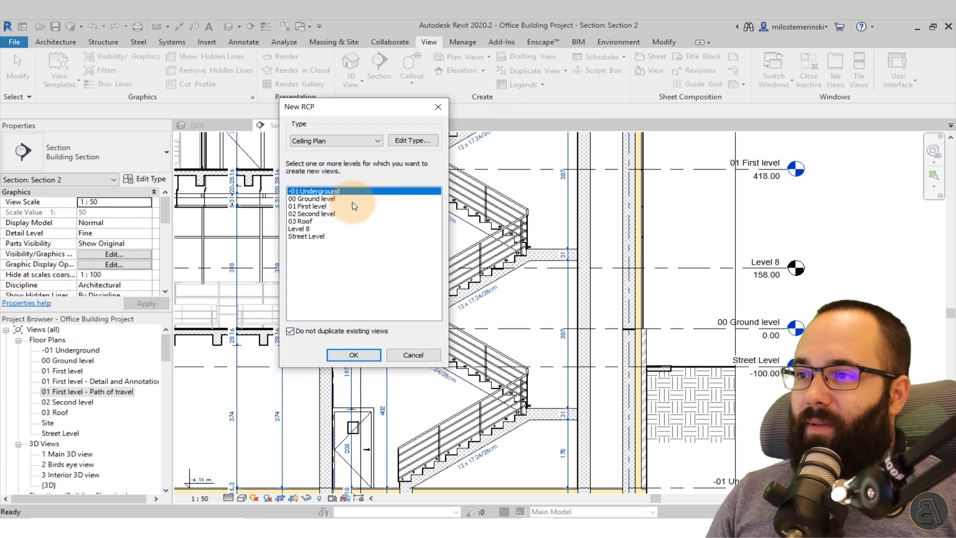
left_click(312, 213)
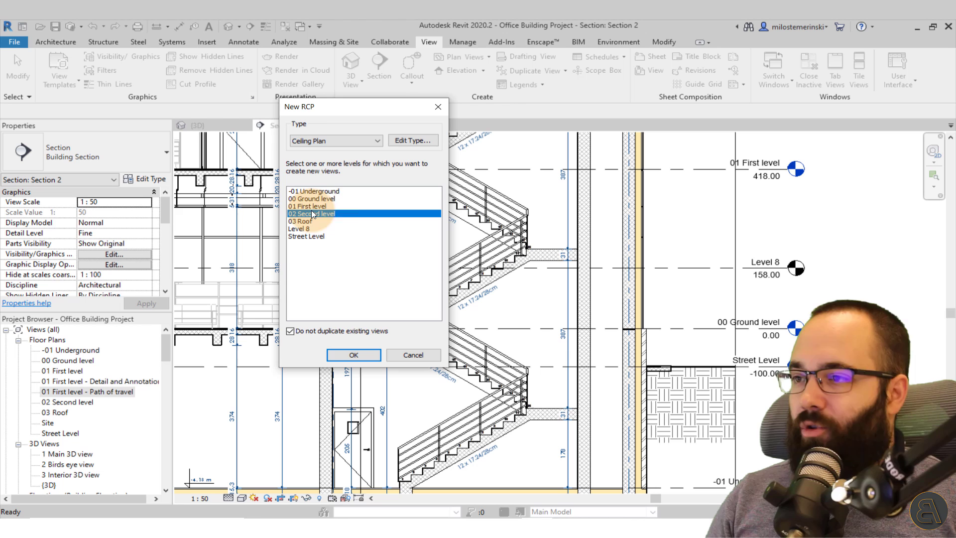
left_click(355, 354)
Create a structural plan for 02 Second level using the Structural Plan type
left_click(486, 58)
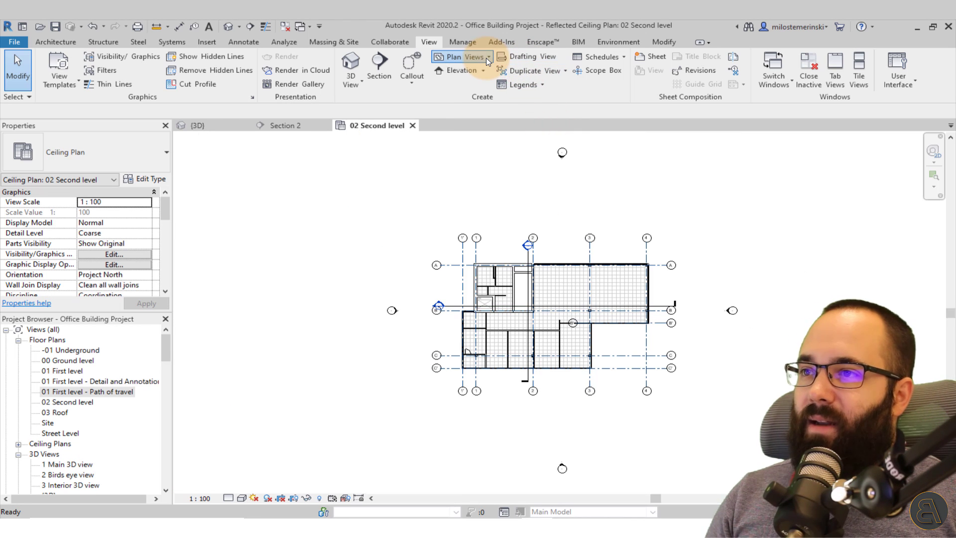
left_click(467, 121)
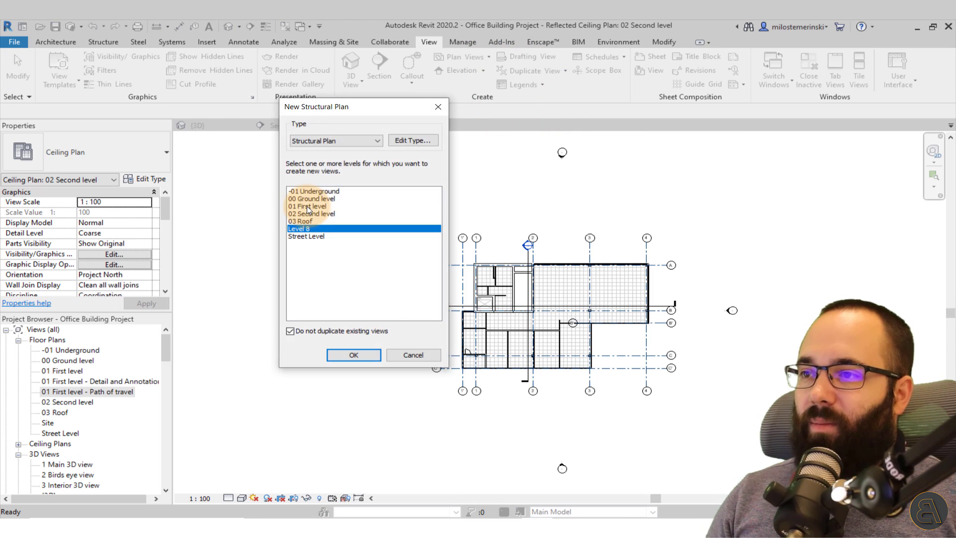
left_click(300, 220)
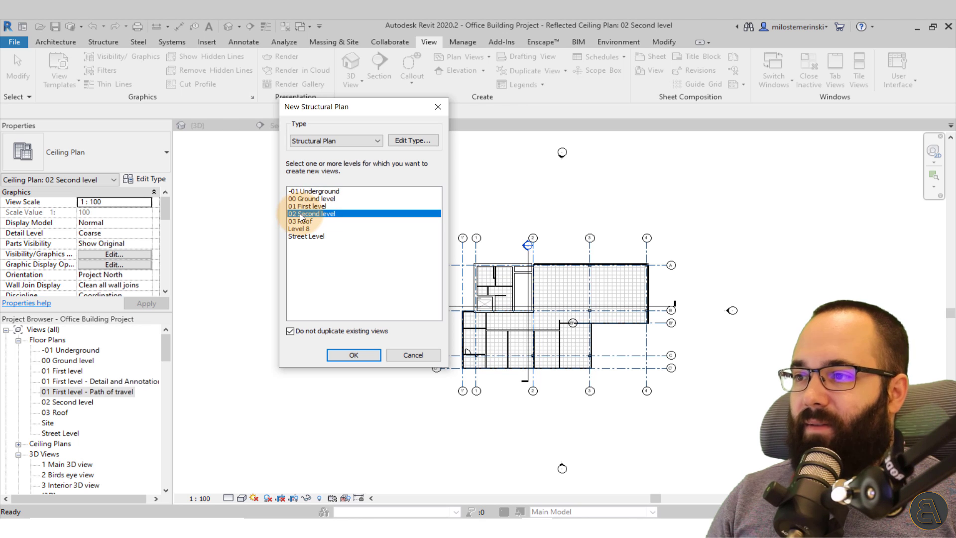
left_click(353, 354)
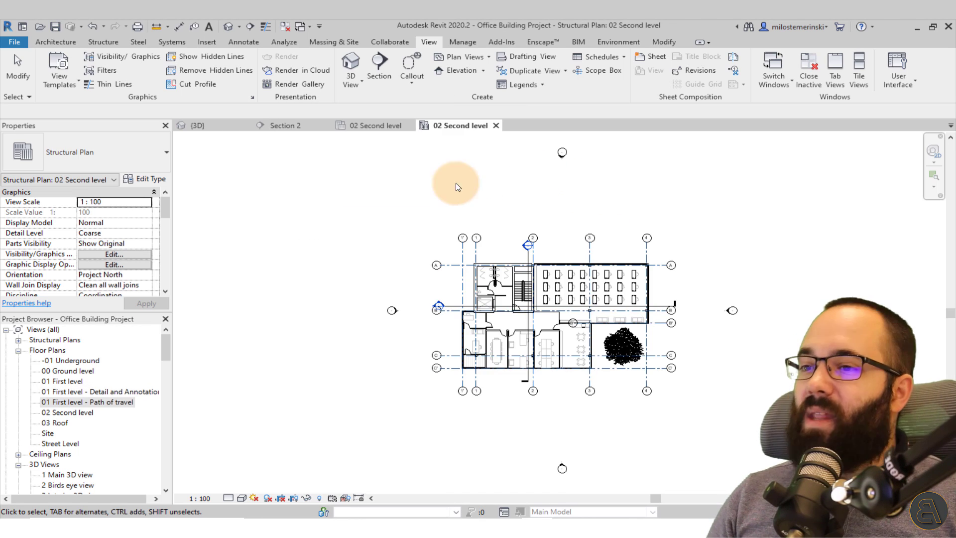
Open the 02 Second level floor plan and compare it with that level's reflected ceiling plan and structural plan
double_click(72, 413)
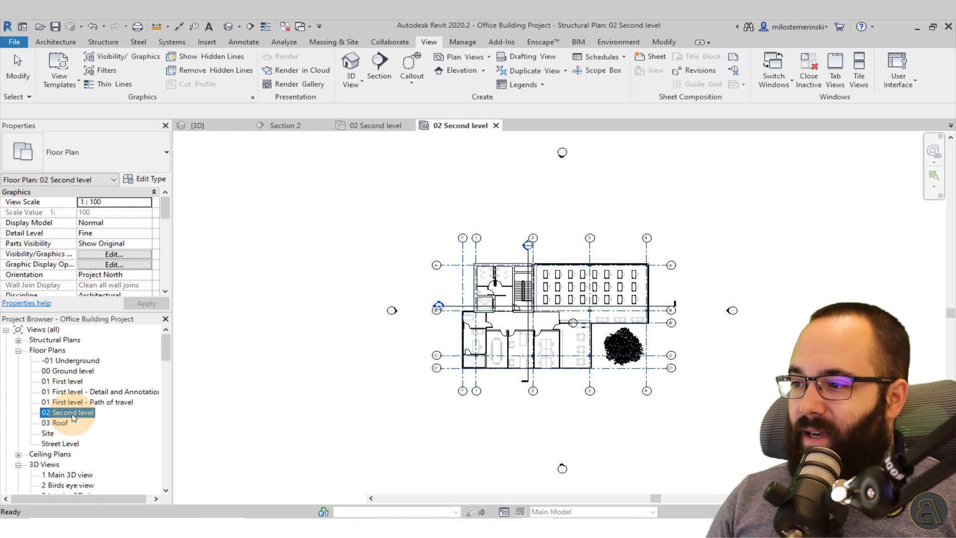
left_click(463, 126)
left_click(366, 127)
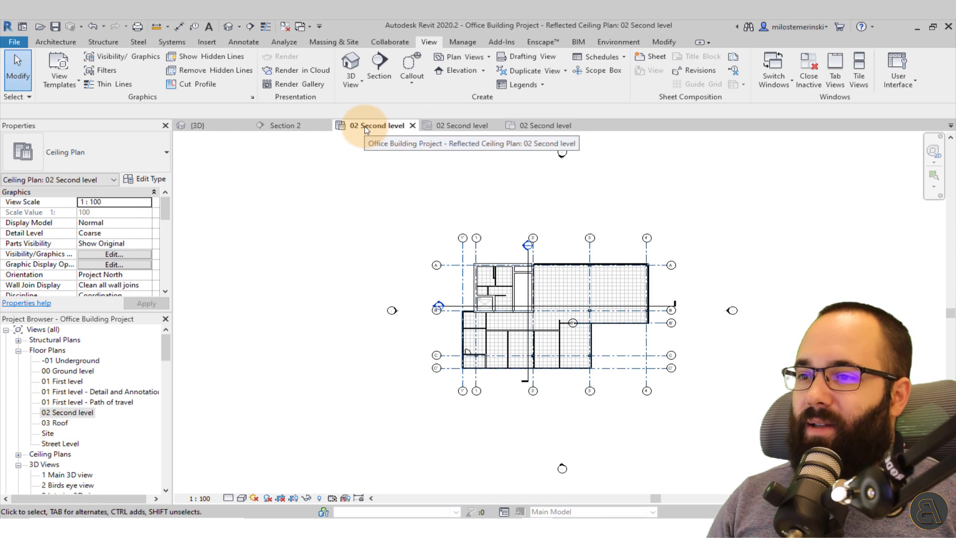
left_click(454, 126)
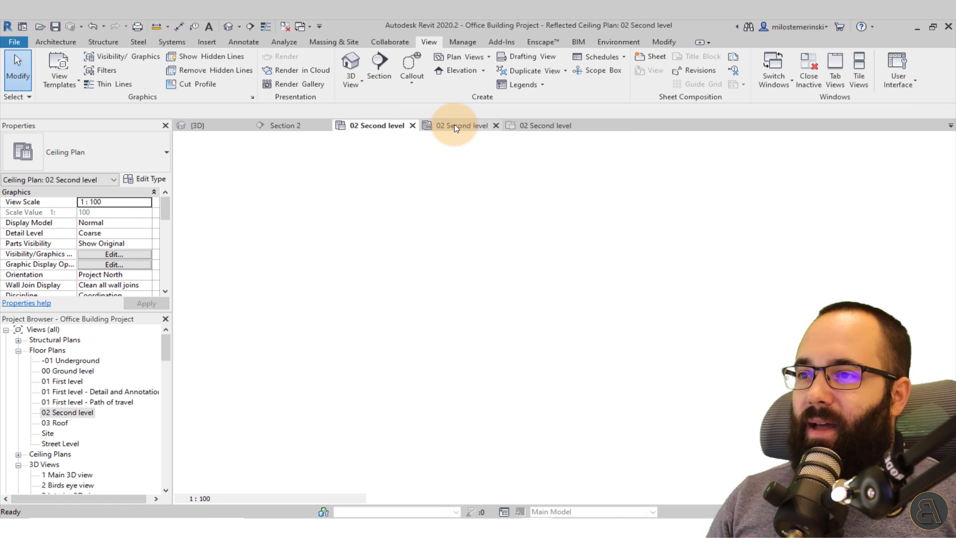
left_click(540, 126)
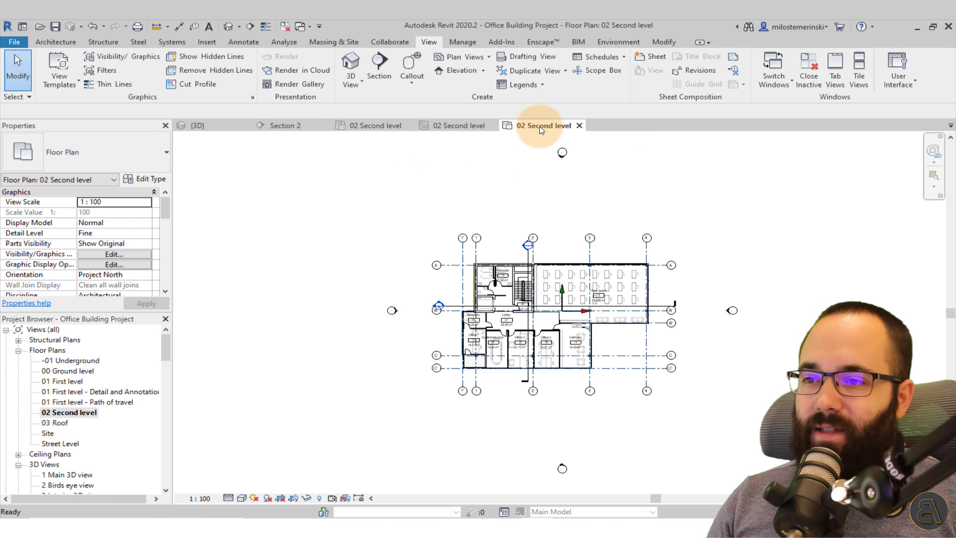
scroll(614, 324, "up", 3)
left_click(466, 126)
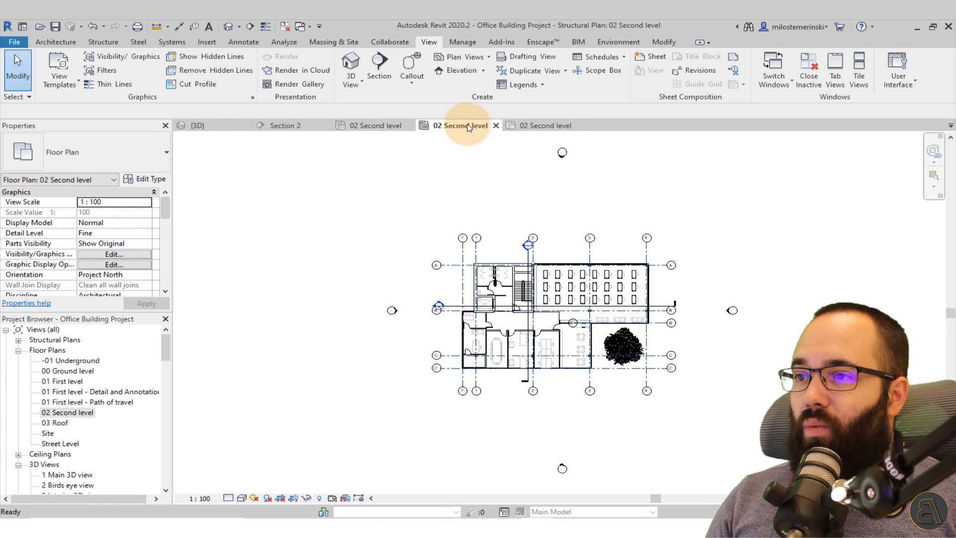
Examine the ceiling grids in the 02 Second level reflected ceiling plan
left_click(375, 125)
scroll(574, 309, "up", 4)
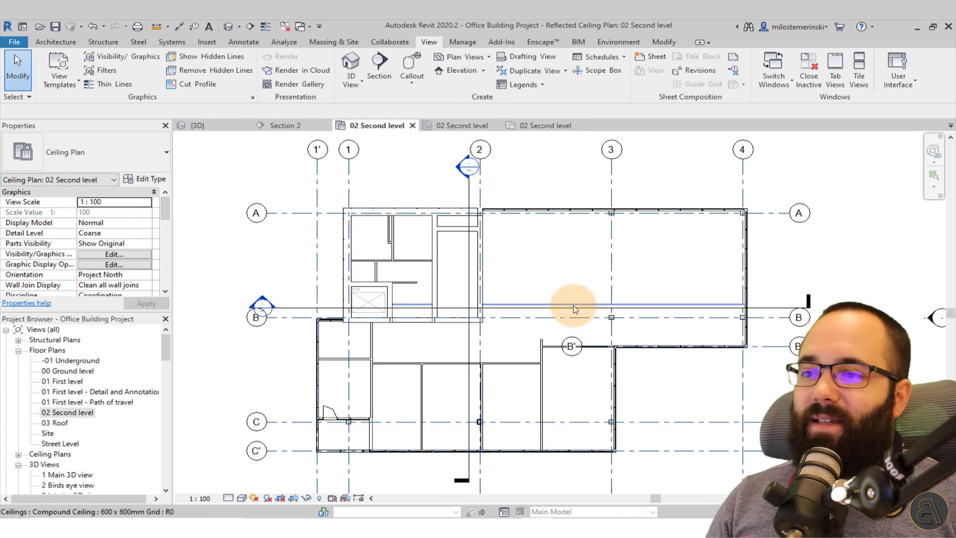
scroll(671, 380, "down", 2)
scroll(593, 380, "up", 2)
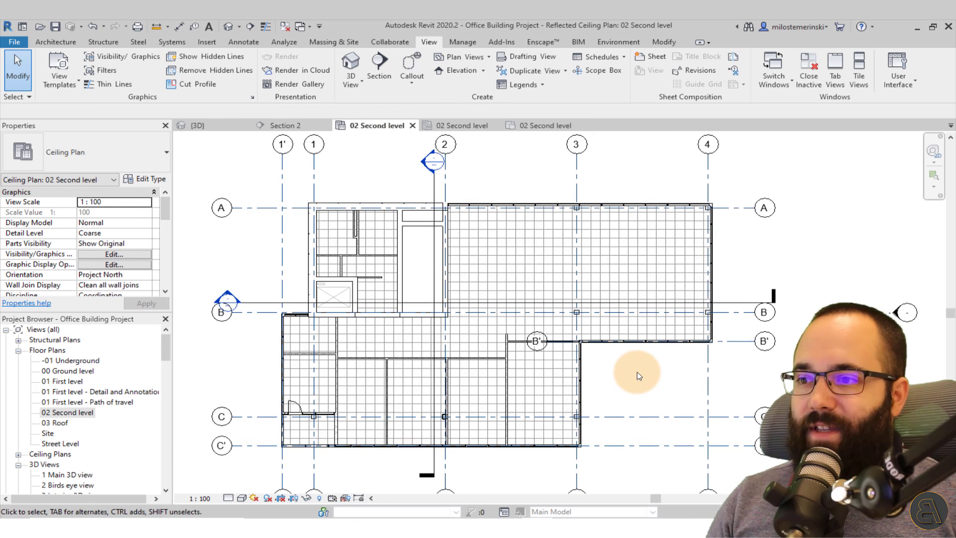
scroll(639, 376, "down", 2)
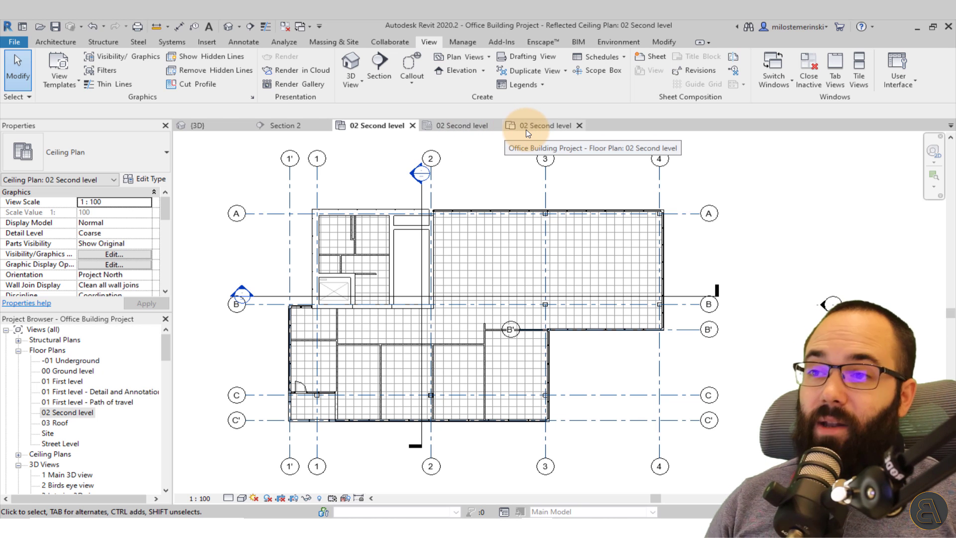
Examine the 02 Second level line and the storey above it in Section 2
left_click(305, 130)
scroll(604, 283, "down", 5)
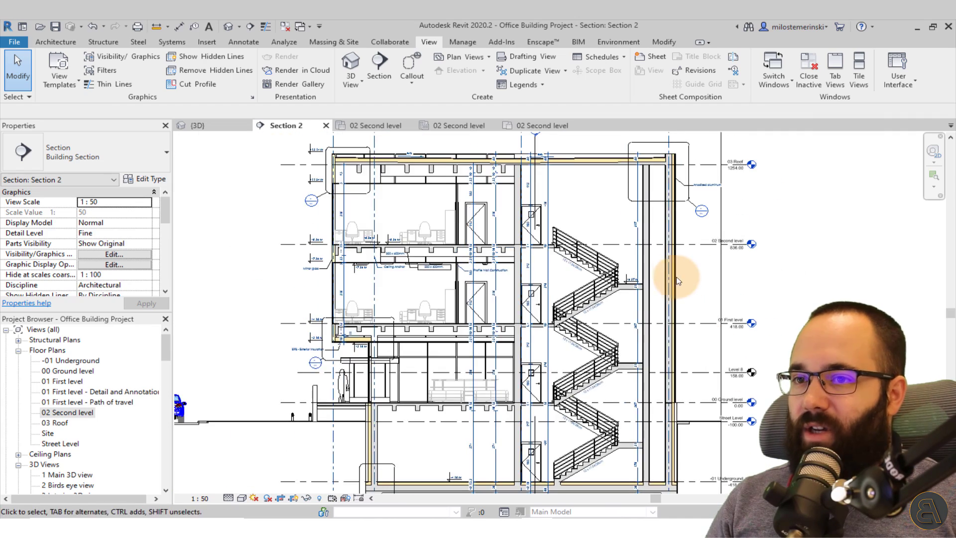
scroll(689, 256, "up", 4)
left_click(704, 235)
middle_click_drag(722, 277, 774, 339)
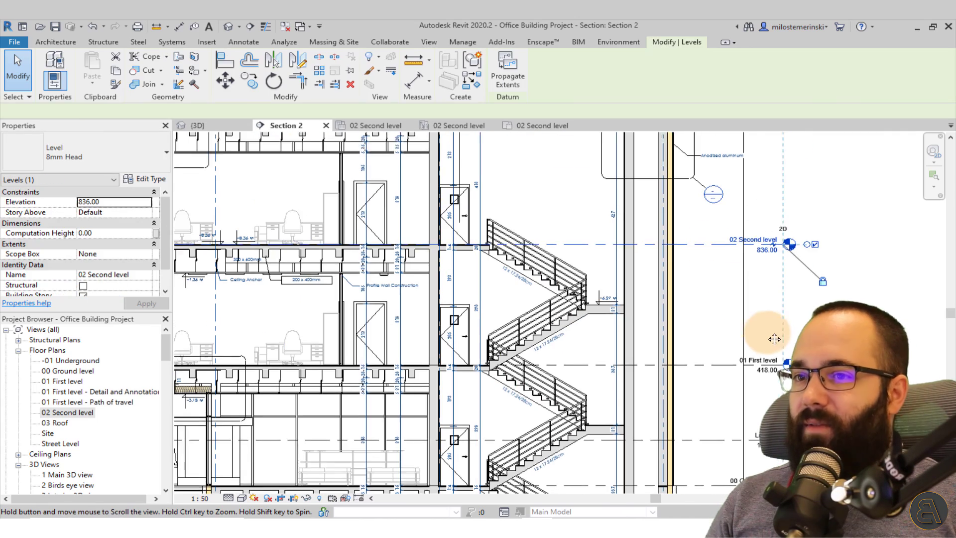
scroll(757, 331, "down", 3)
scroll(640, 271, "up", 3)
key("Escape")
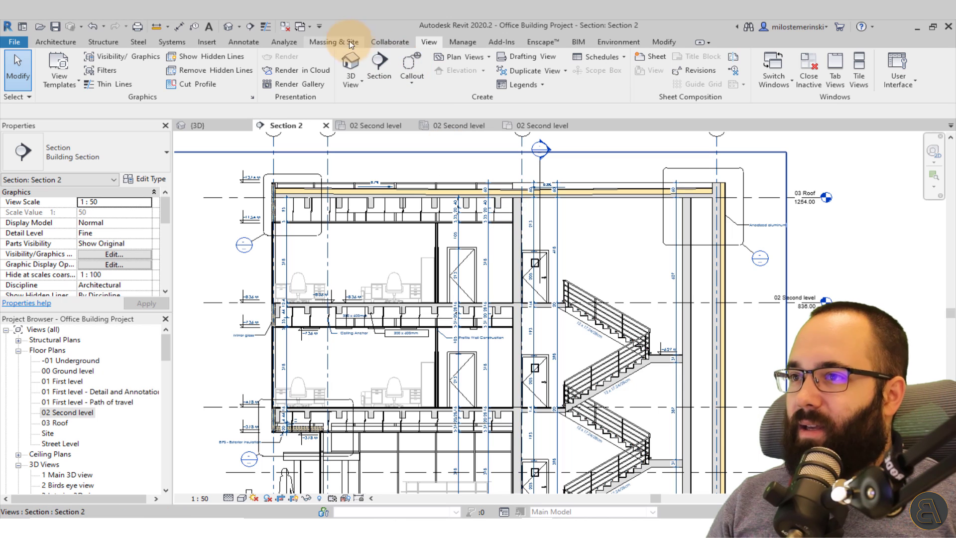
Draw a horizontal reference plane across Section 2, about 132 above 02 Second level, and select it
left_click(245, 42)
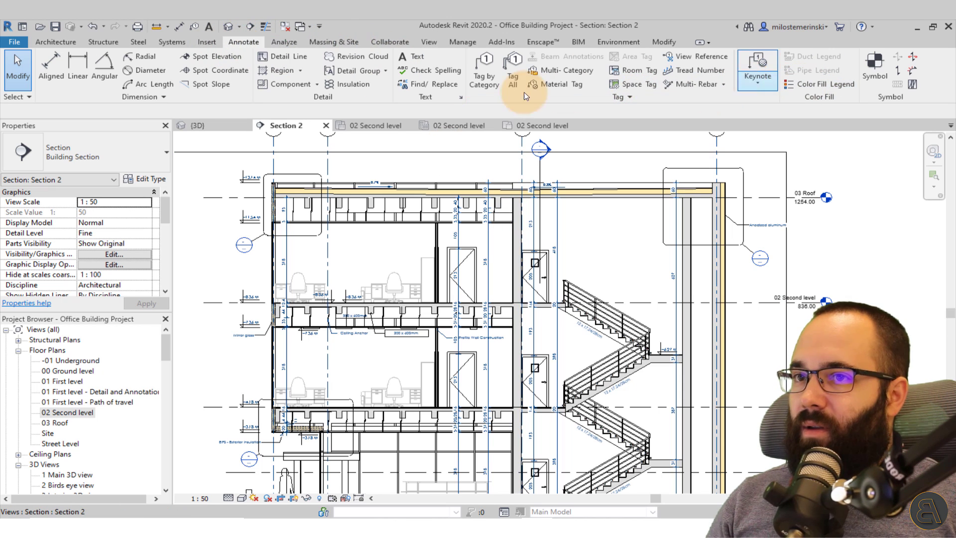
left_click(55, 42)
left_click(913, 70)
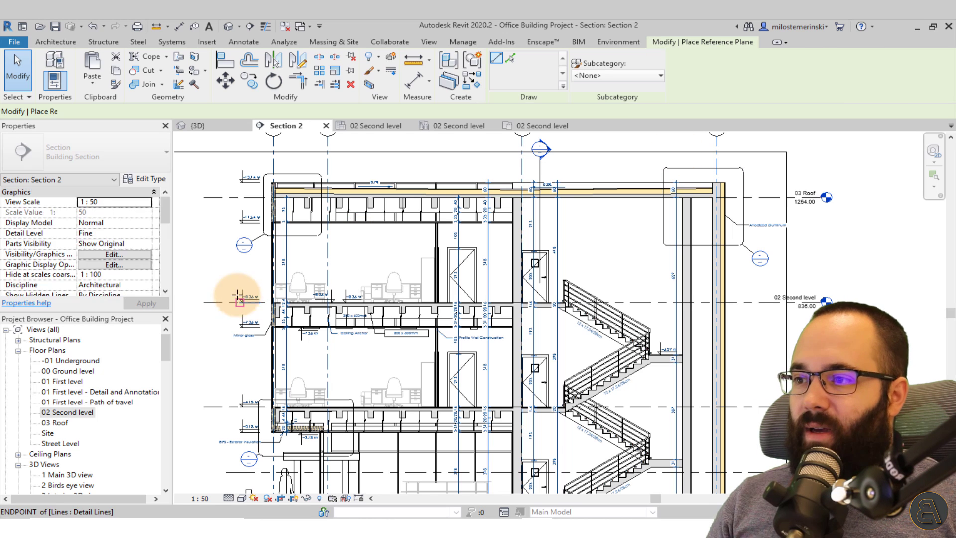
left_click(198, 268)
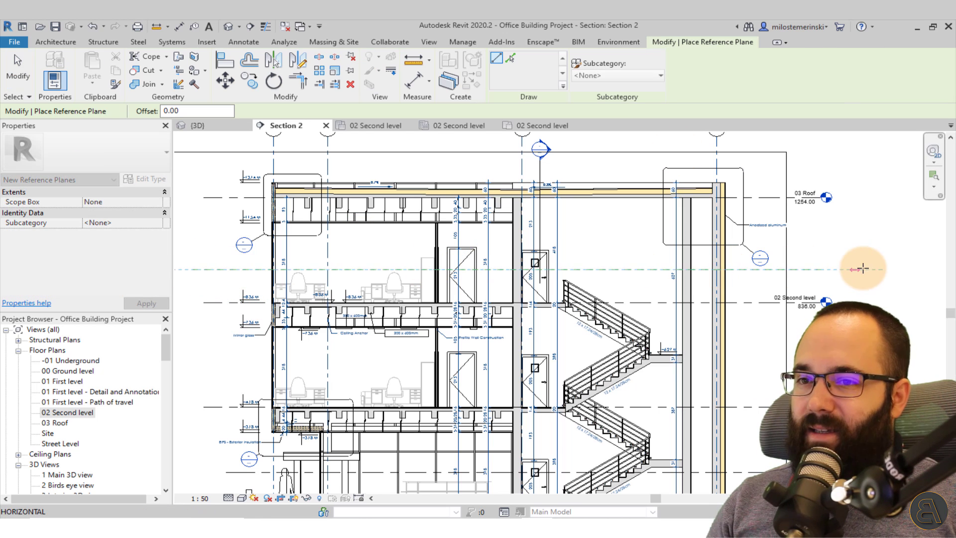
left_click(821, 269)
key("Escape")
key("Escape")
left_click(603, 270)
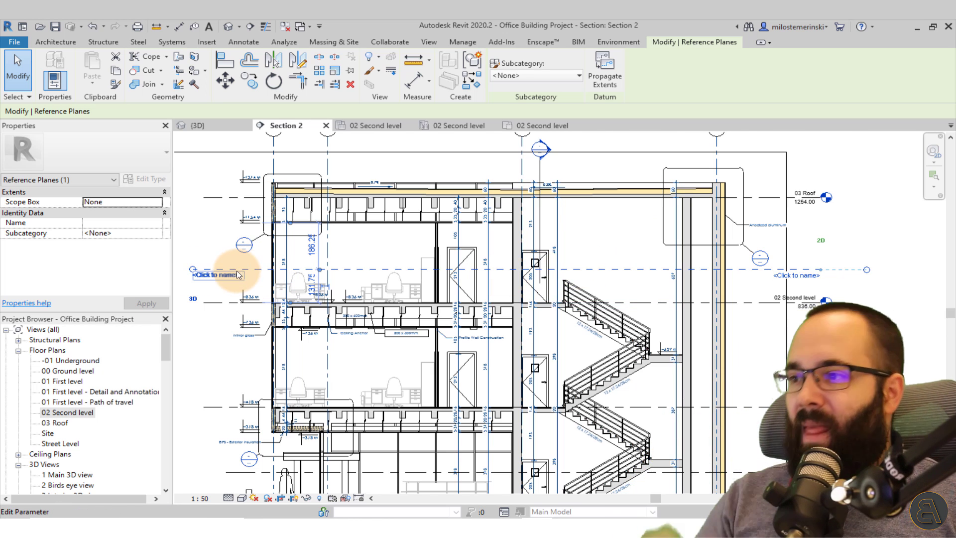
mouse_move(254, 253)
left_mouse_down("ctrl")
mouse_move(250, 233)
mouse_move(252, 273)
mouse_move(250, 239)
left_mouse_up("ctrl")
Review the View Range settings of the 02 Second level reflected ceiling plan, including its cut plane offset
left_click(363, 127)
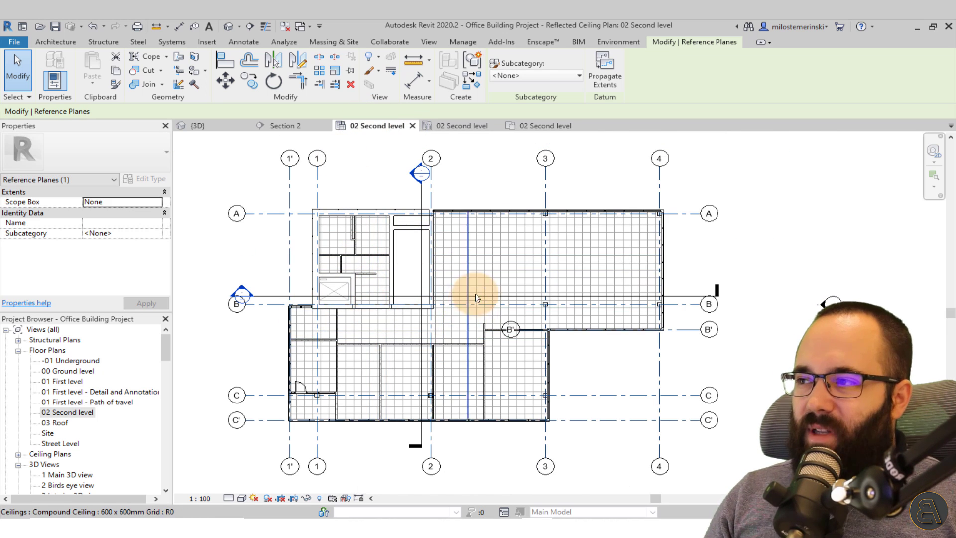
left_click(217, 265)
scroll(118, 252, "down", 5)
left_click(114, 254)
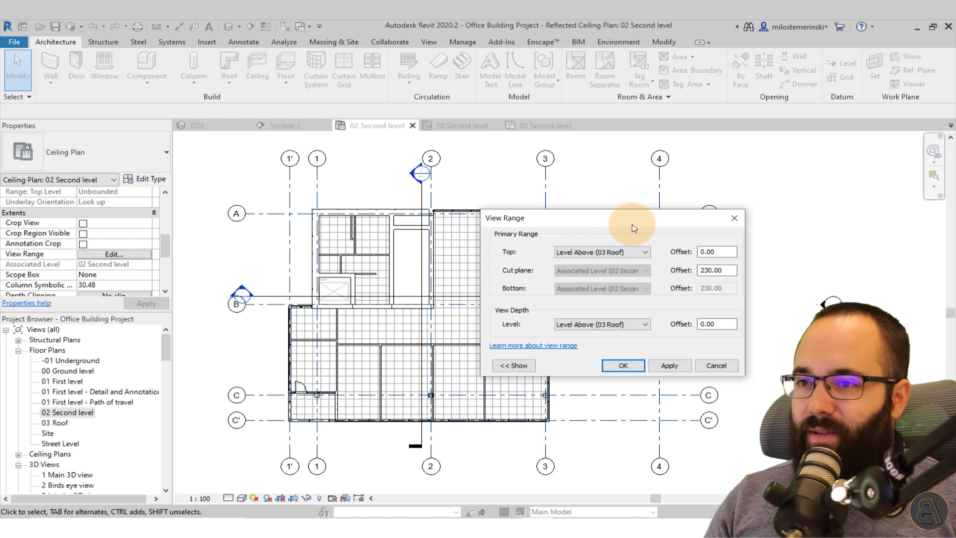
left_click_drag(632, 228, 425, 179)
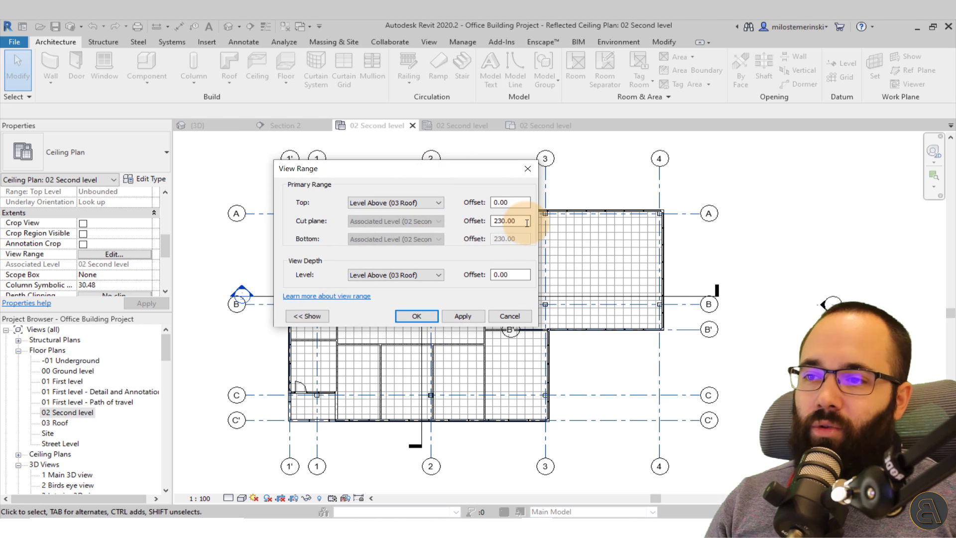
left_click(417, 315)
Compare how the interior walls and doors are shown in the 02 Second level ceiling plan and floor plan
scroll(309, 323, "up", 5)
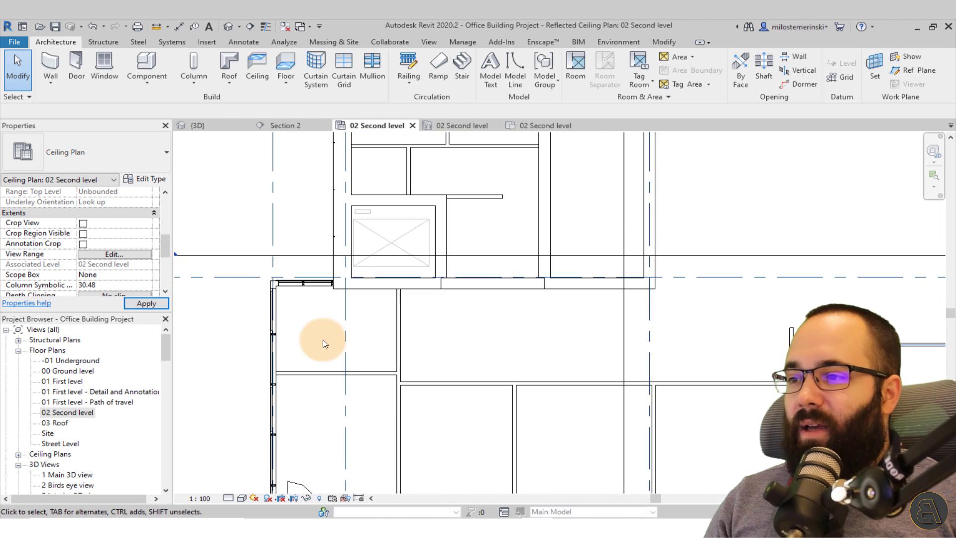
middle_click_drag(415, 367, 388, 294)
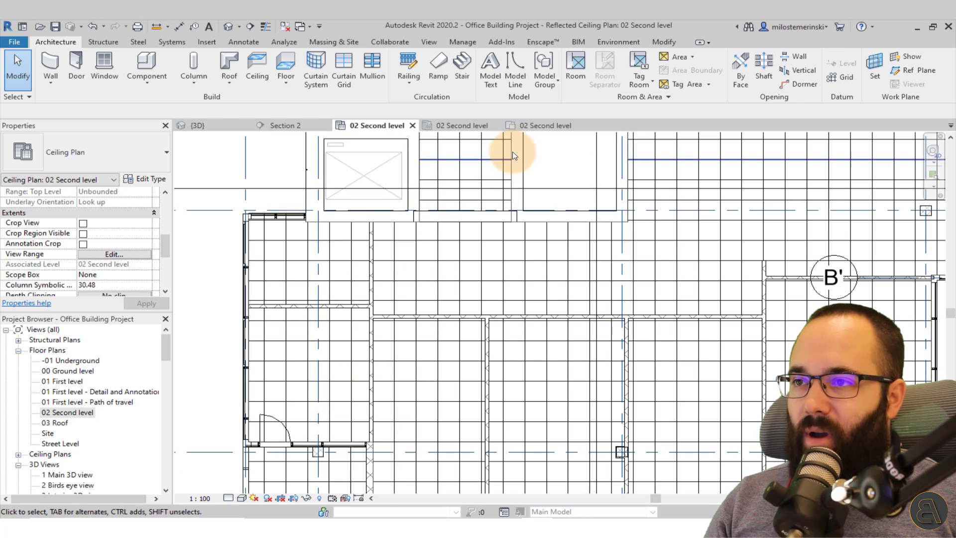
left_click(532, 125)
scroll(418, 274, "up", 6)
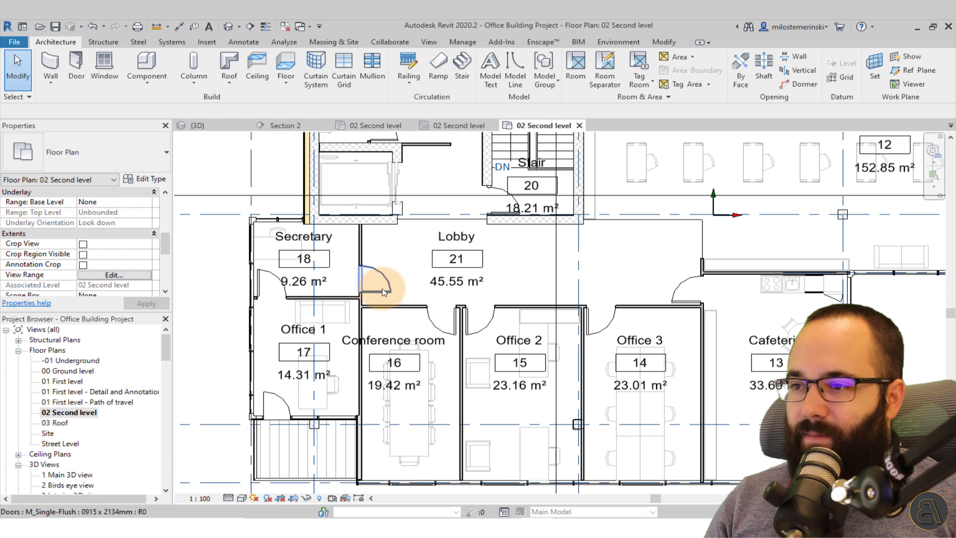
left_click(373, 125)
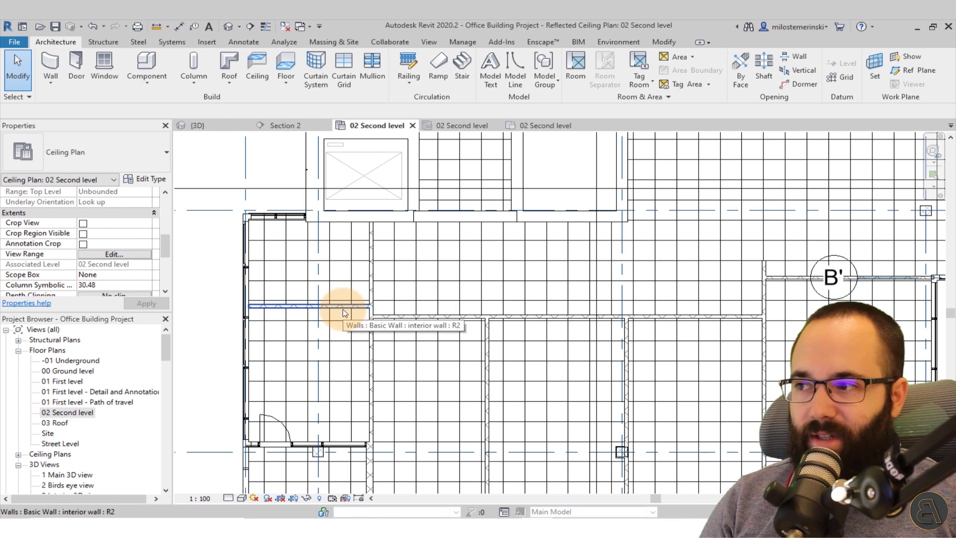
Set the ceiling plan's View Range cut plane offset to 130 and apply it
left_click(115, 254)
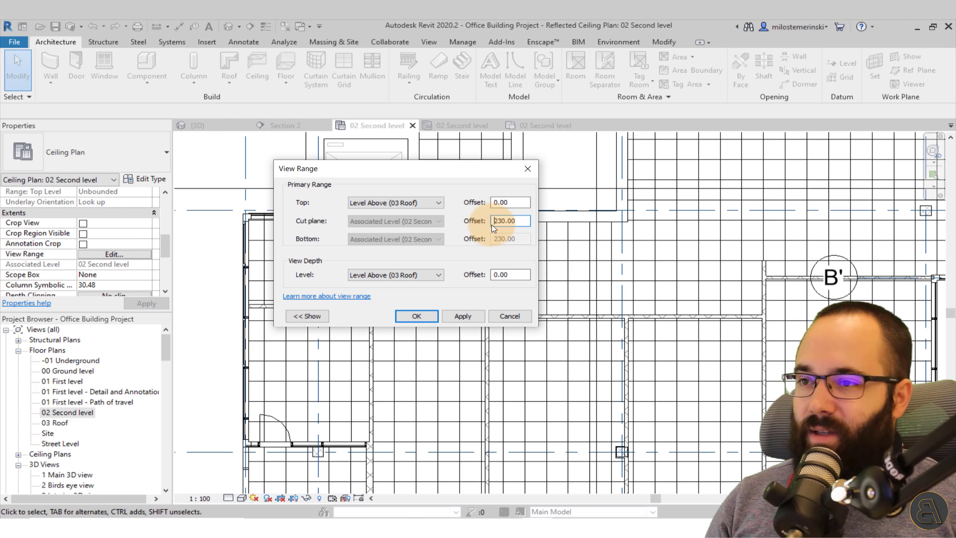
left_click(498, 273)
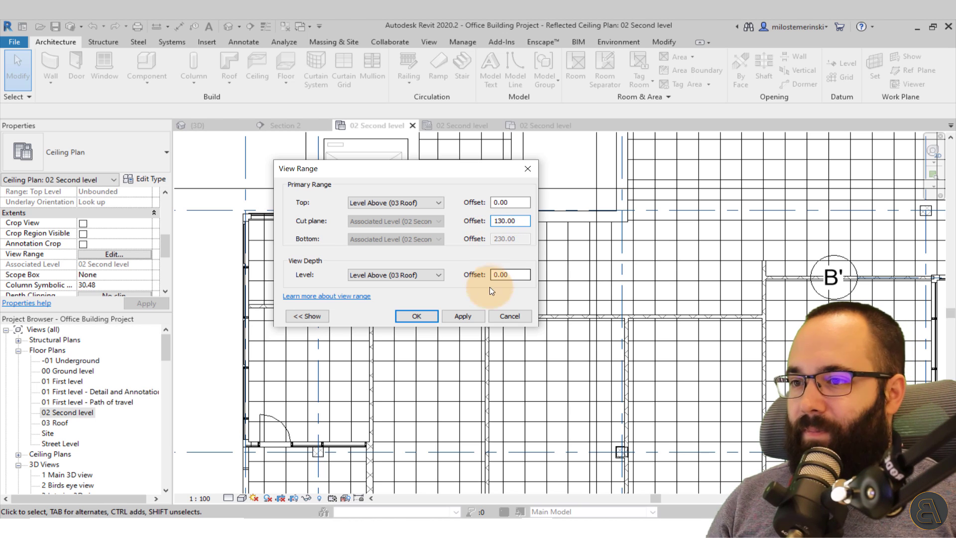
left_click(462, 315)
left_click_drag(426, 176, 384, 196)
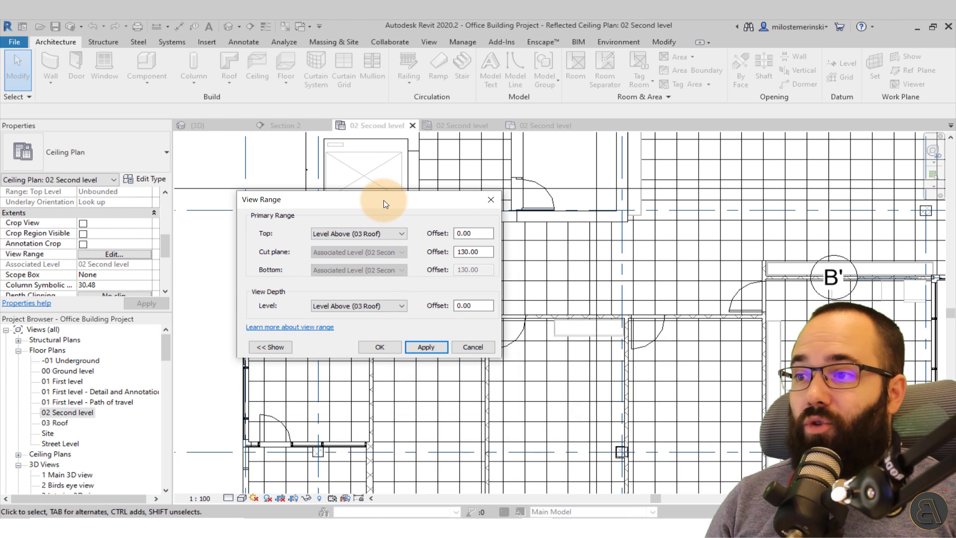
Raise the ceiling plan's cut plane offset in its View Range and apply the change
left_click(466, 252)
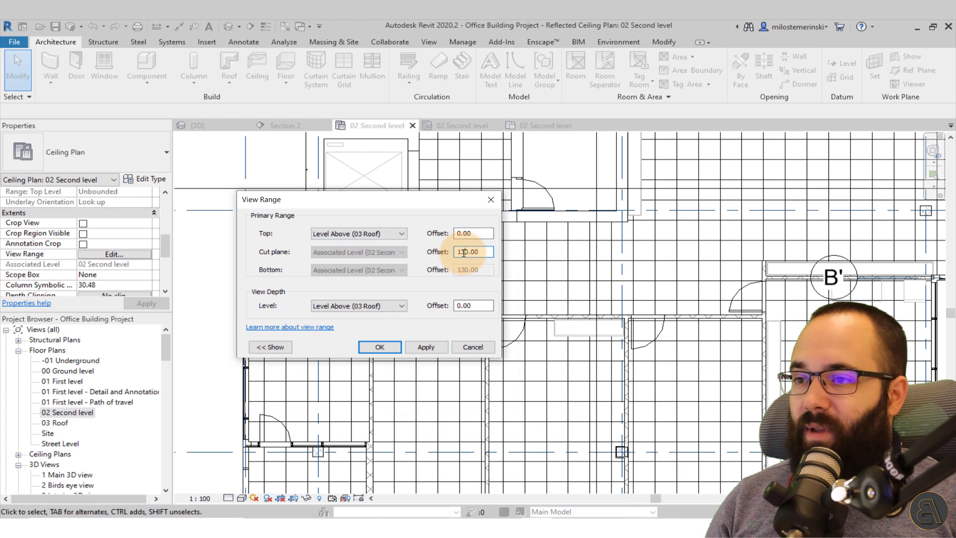
left_click_drag(464, 252, 451, 255)
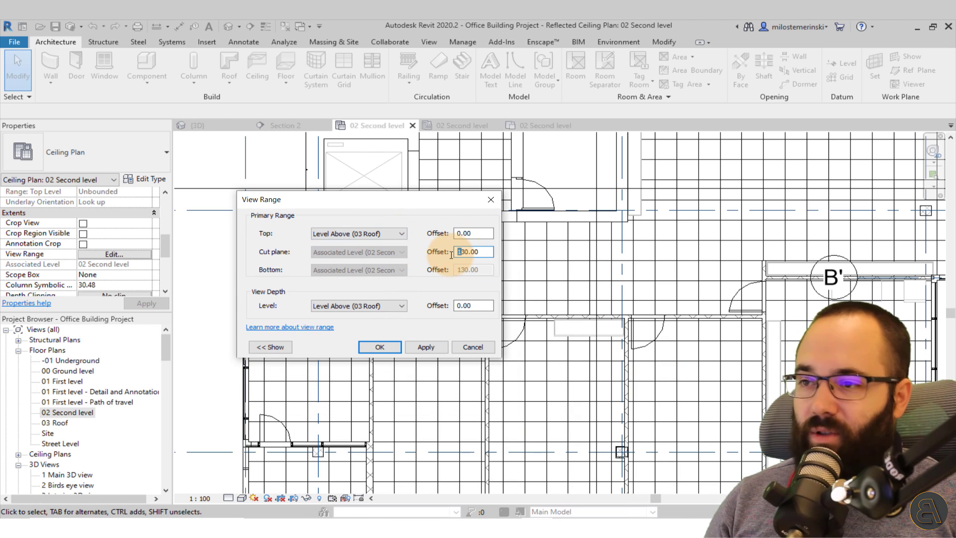
left_click(434, 347)
left_click(375, 348)
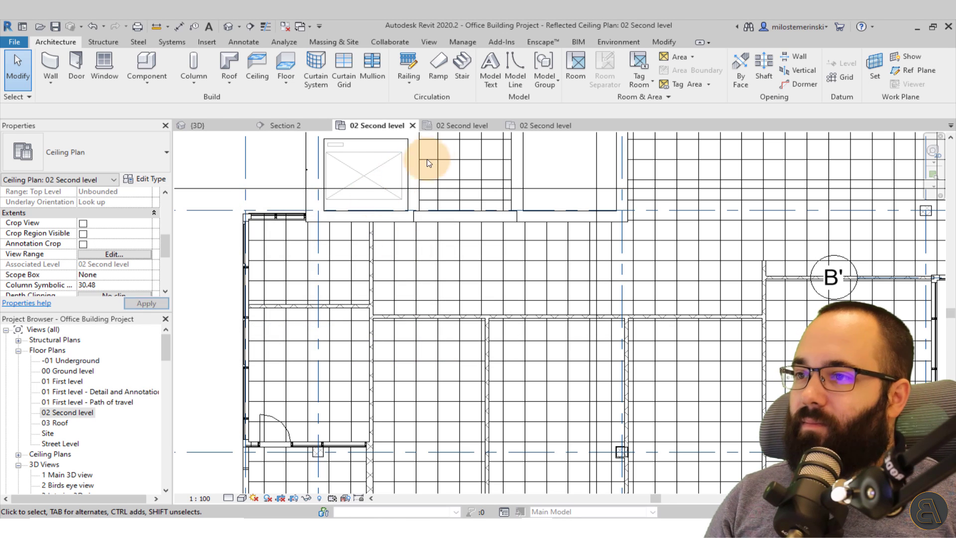
Compare how the 02 Second level structural plan and floor plan display the same storey
left_click(450, 126)
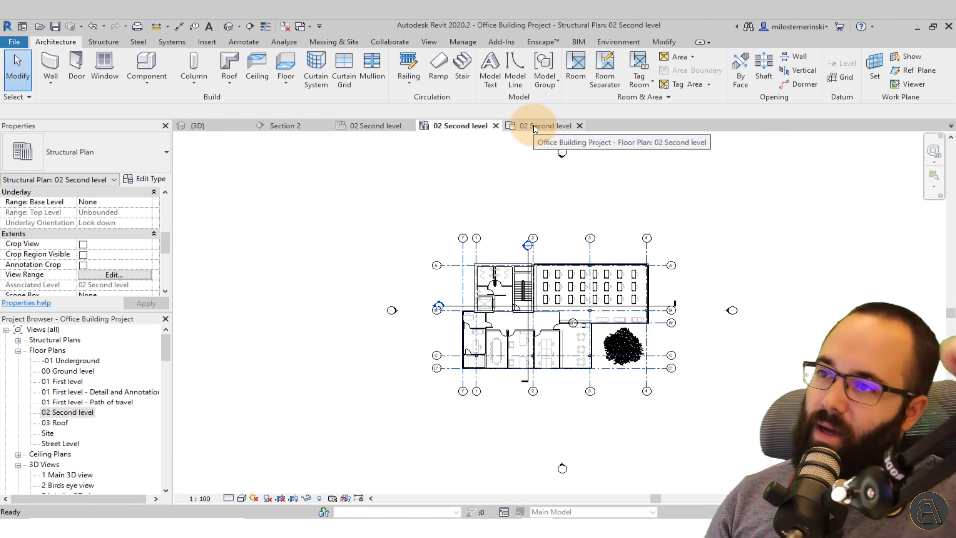
left_click(530, 126)
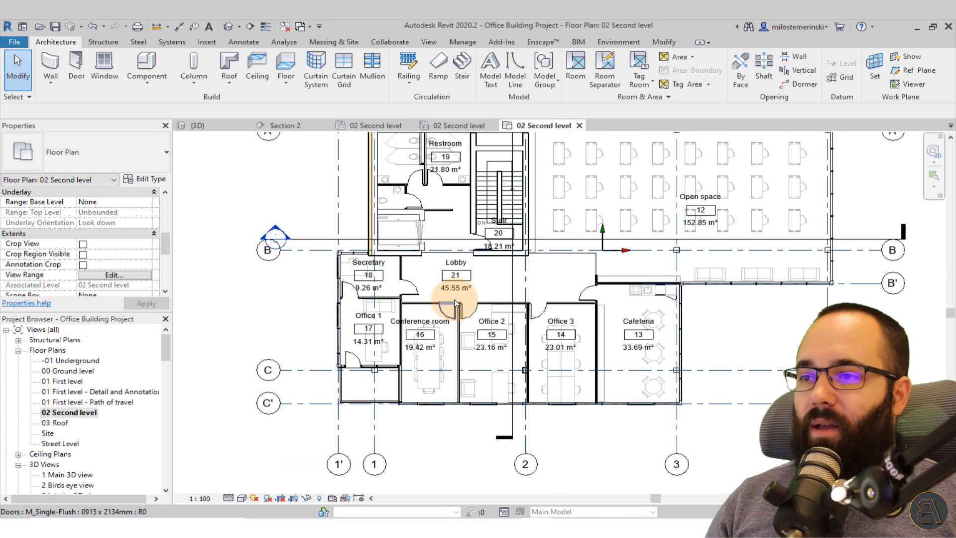
middle_click_drag(454, 299, 506, 315)
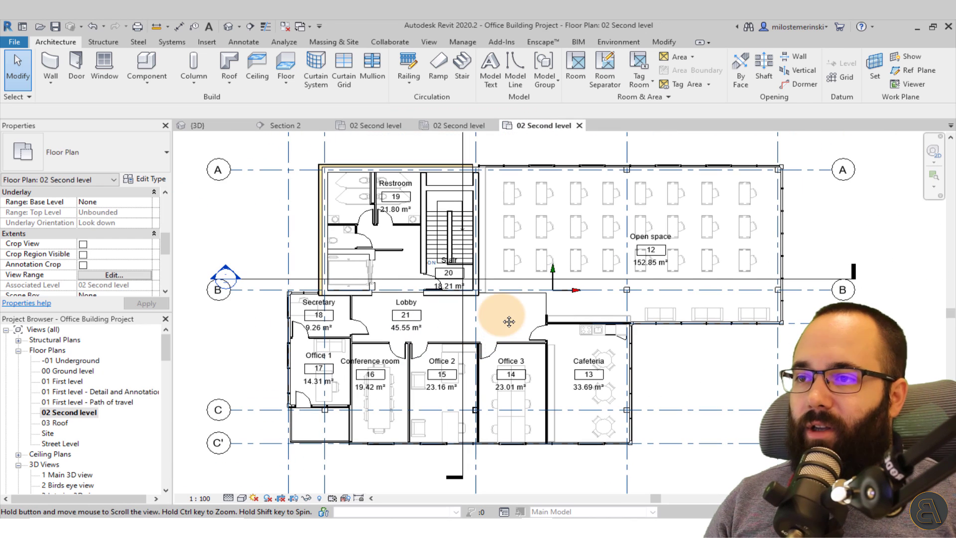
left_click(459, 125)
scroll(586, 277, "up", 6)
middle_click_drag(523, 343, 482, 330)
left_click(542, 128)
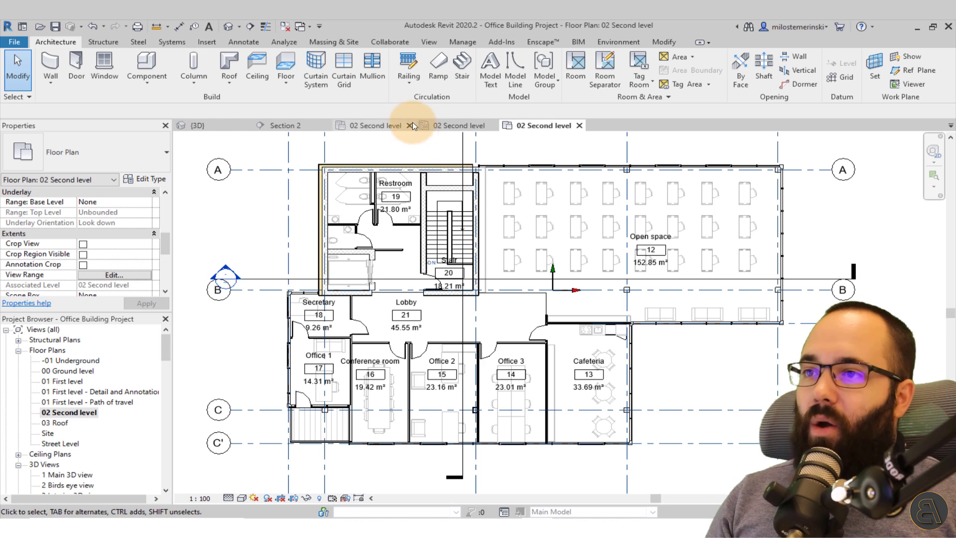
Review the View Range settings of the 02 Second level floor plan and structural plan, and compare them in the reference image View range.jpg
left_click(114, 275)
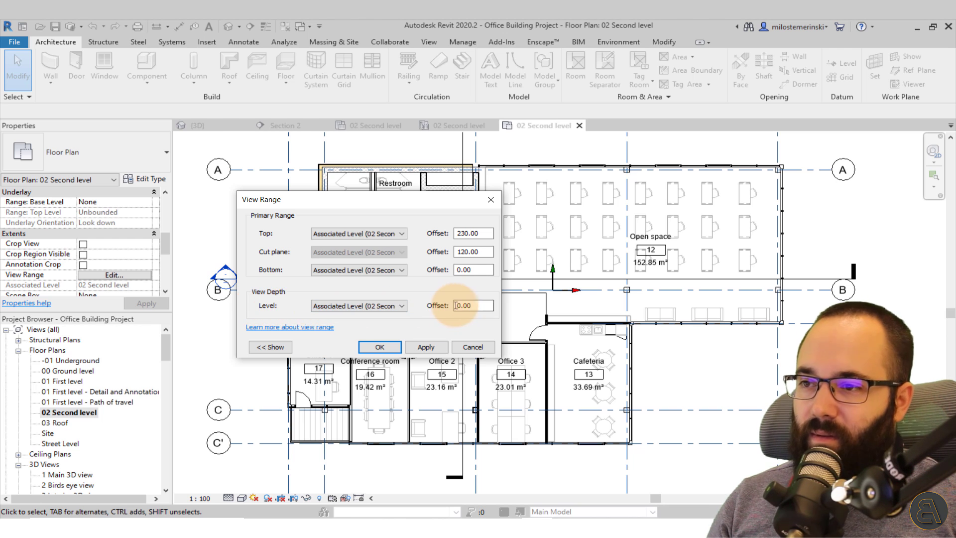
left_click(490, 199)
left_click(458, 125)
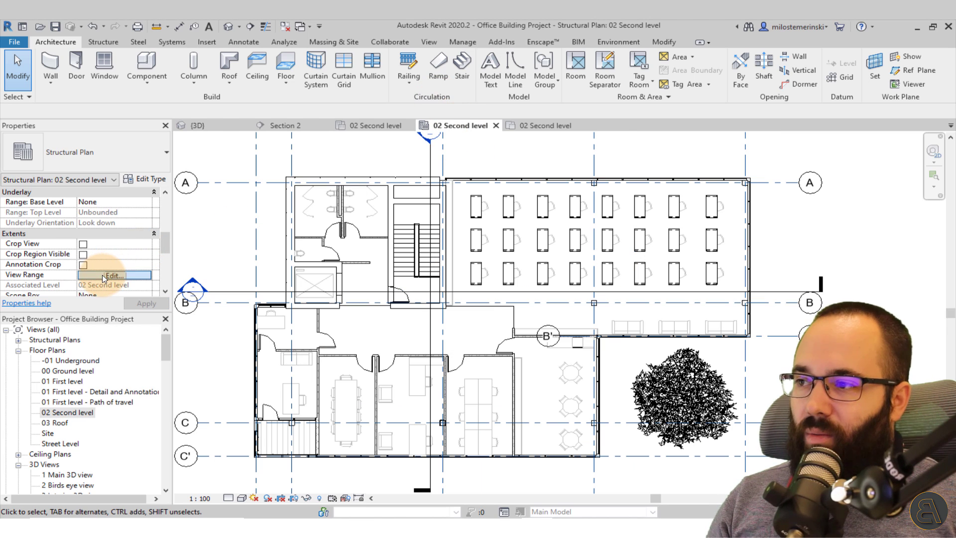
left_click(114, 275)
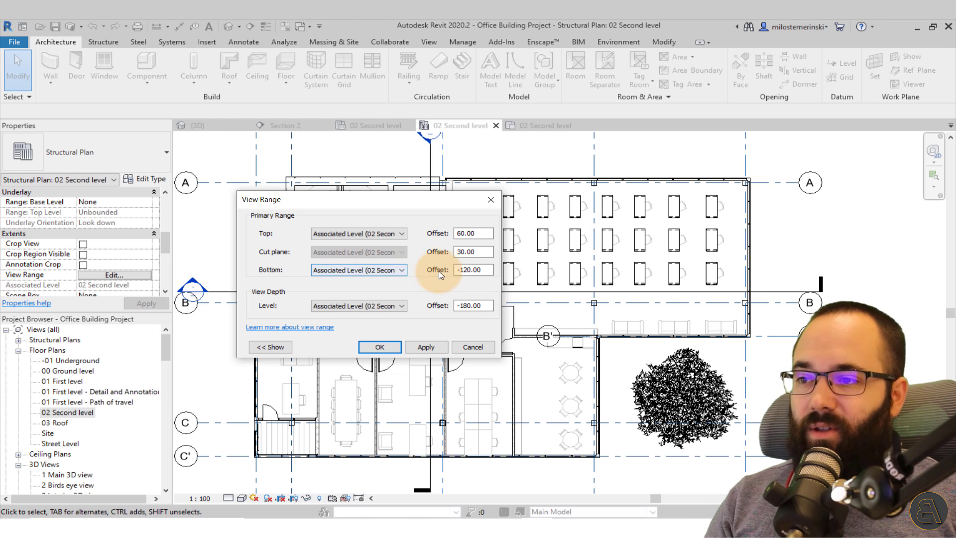
left_click(392, 306)
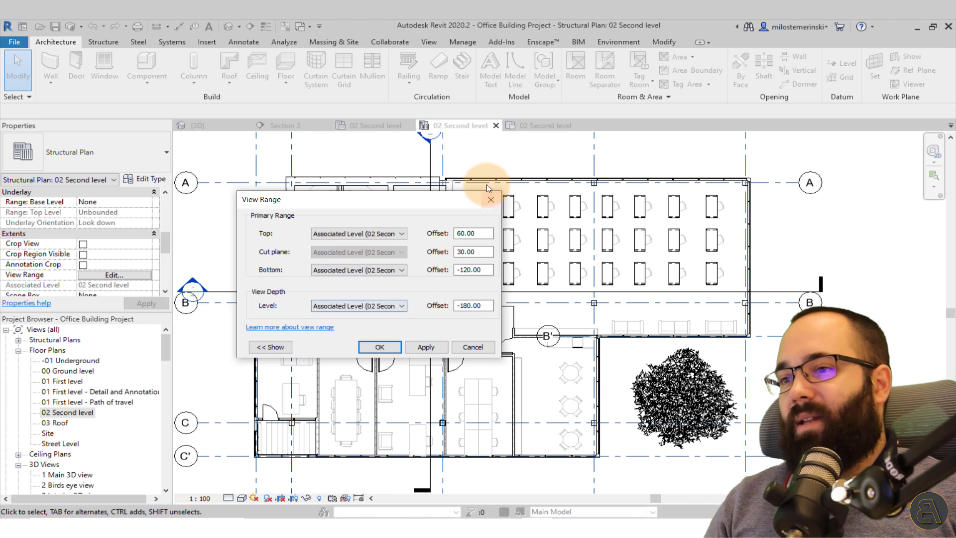
left_click(491, 199)
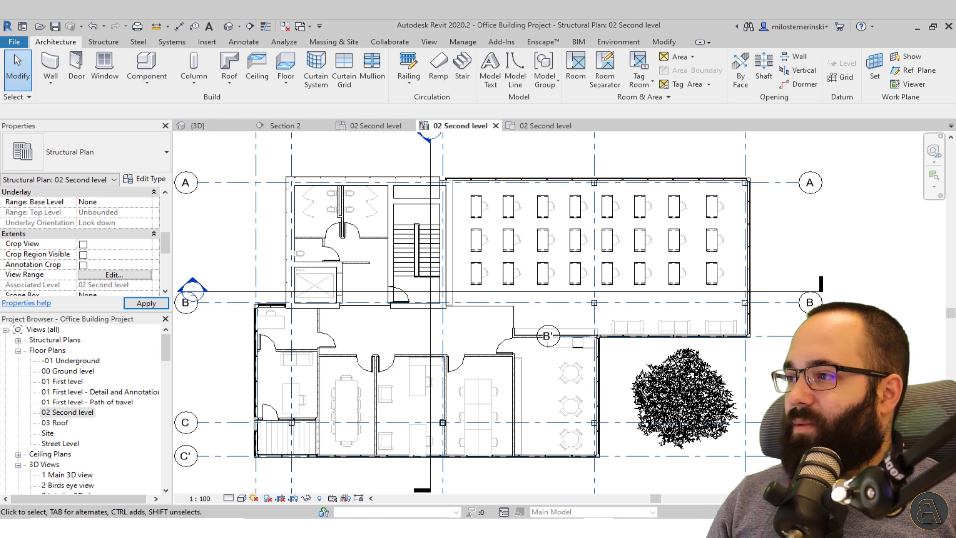
key("alt+Tab")
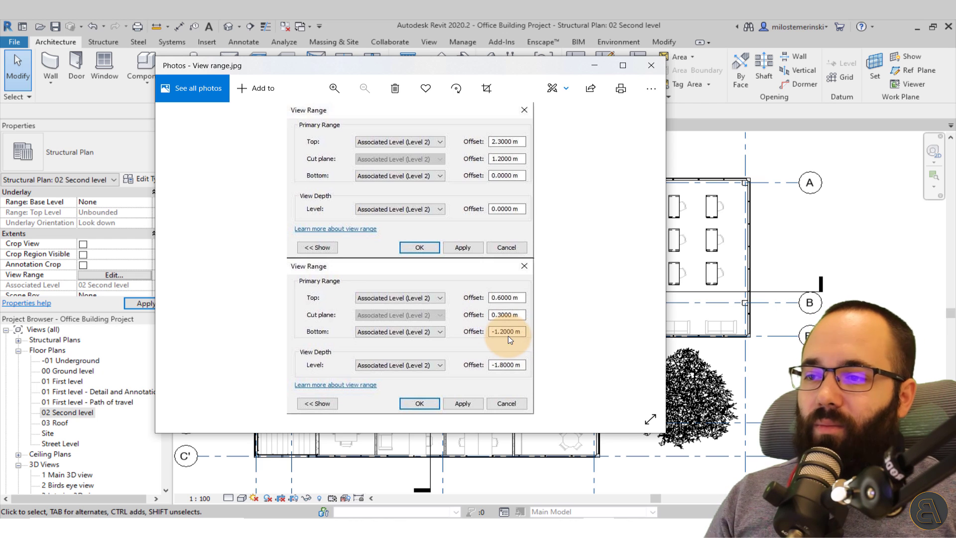
left_click(658, 64)
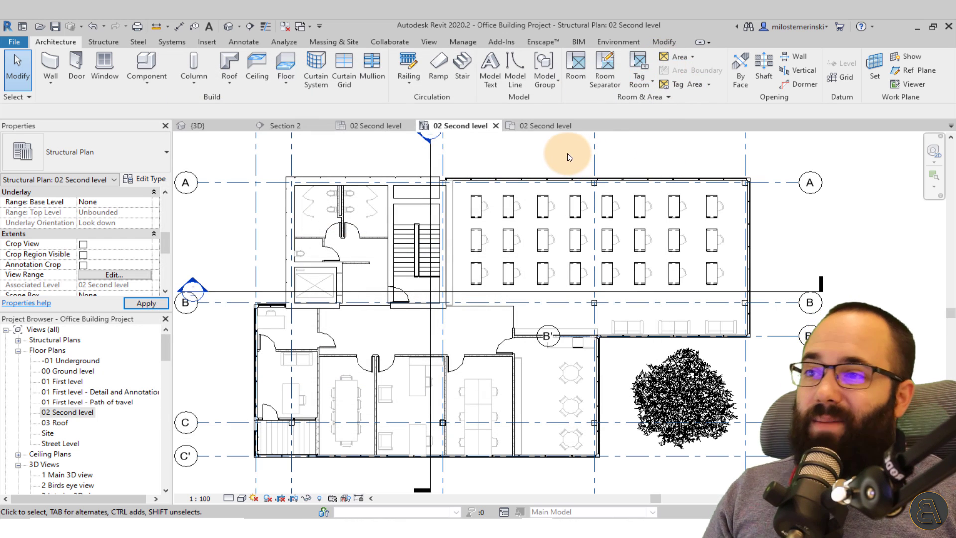
Close the ceiling, structural and floor plan views of 02 Second level, returning to Section 2
left_click(518, 124)
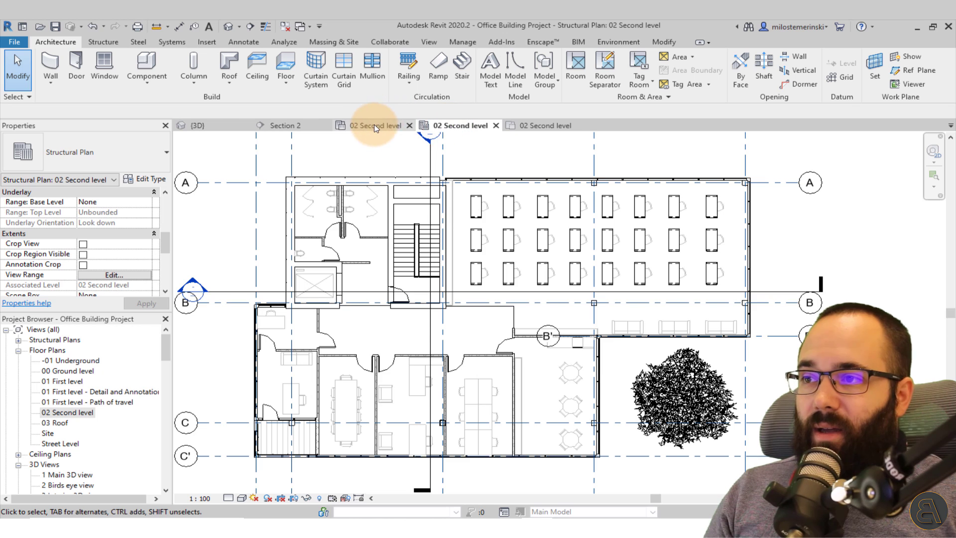
left_click(542, 125)
left_click(459, 125)
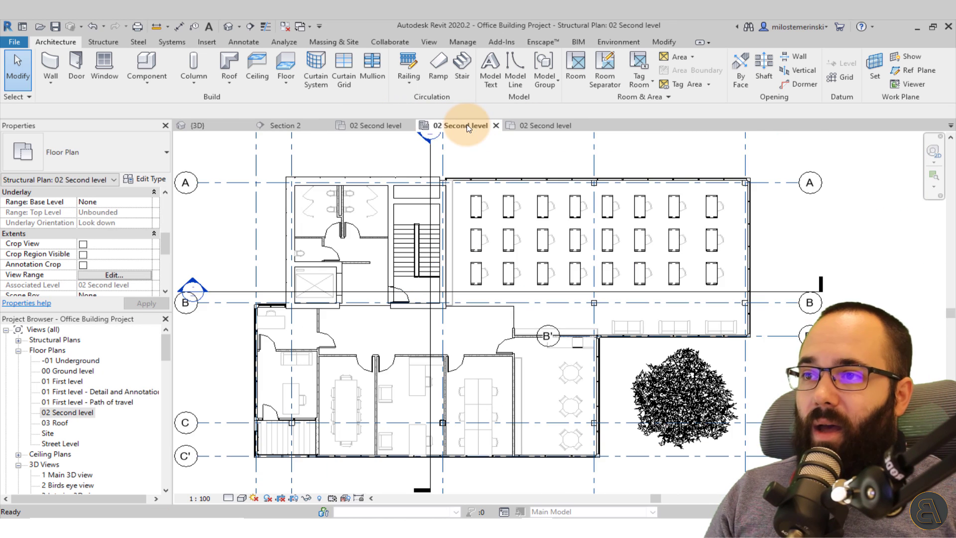
left_click(389, 125)
left_click(413, 126)
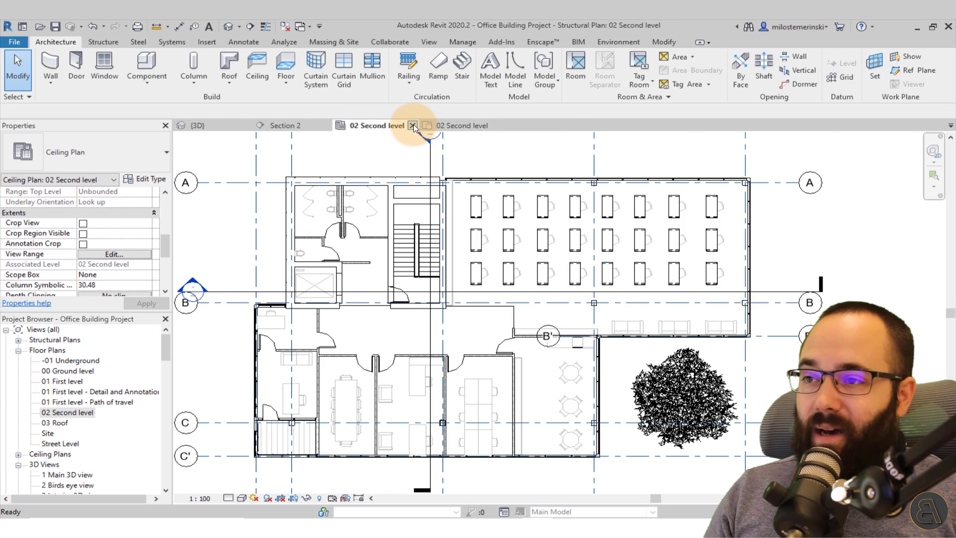
left_click(413, 126)
left_click(414, 125)
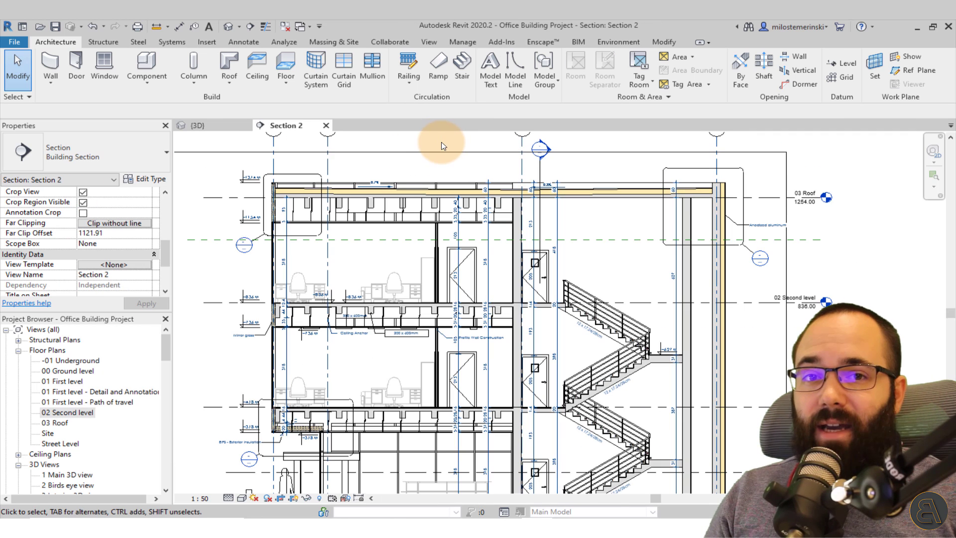
key("Escape")
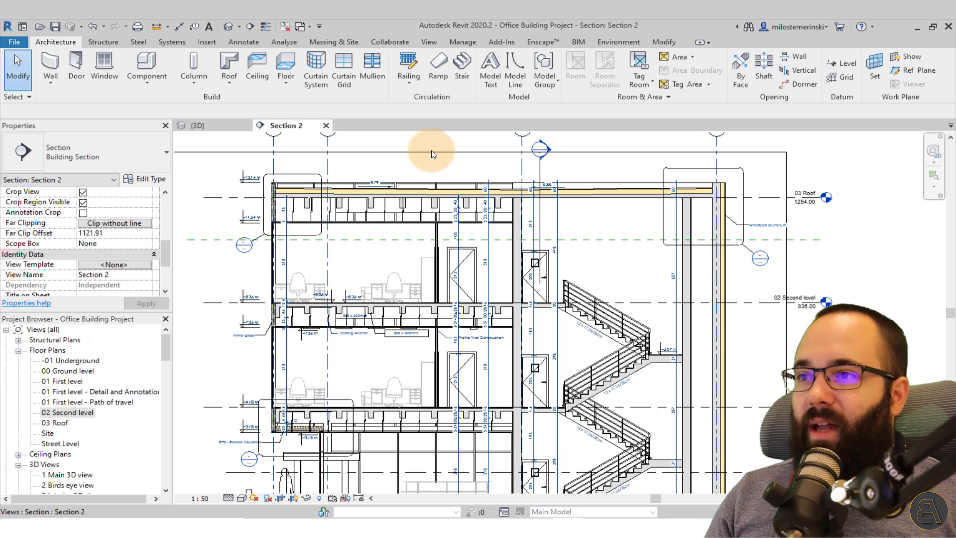
Reopen the 02 Second level floor plan from the project's floor plans
left_click(428, 44)
left_click(465, 57)
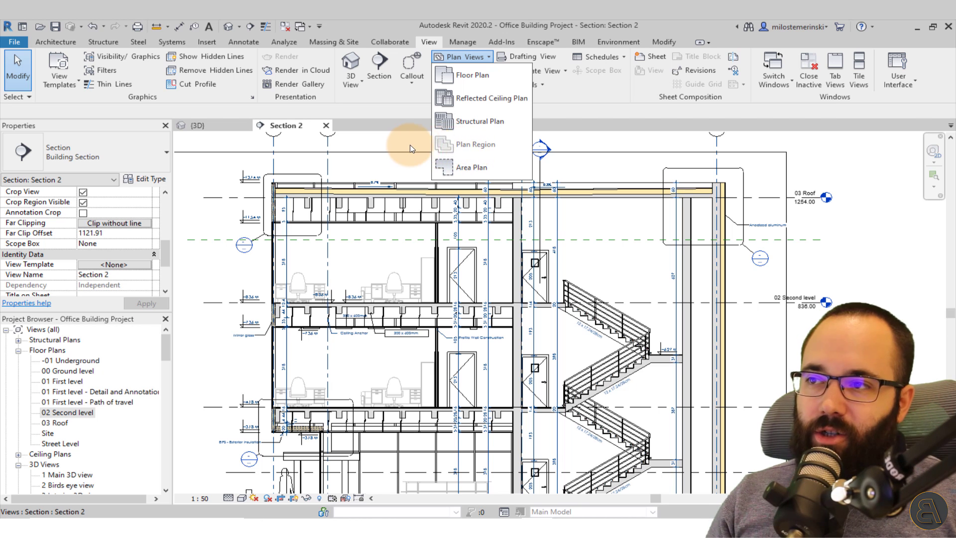
double_click(64, 411)
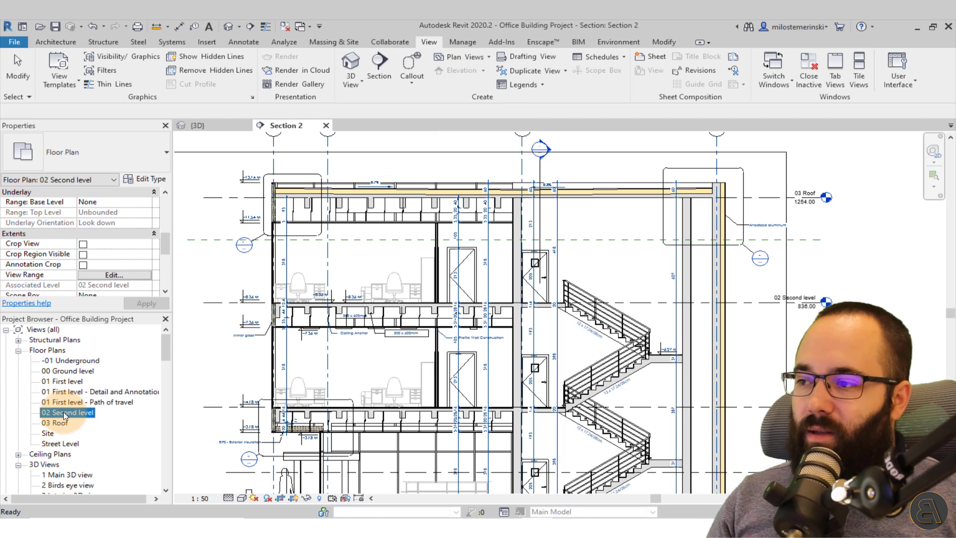
scroll(529, 348, "up", 4)
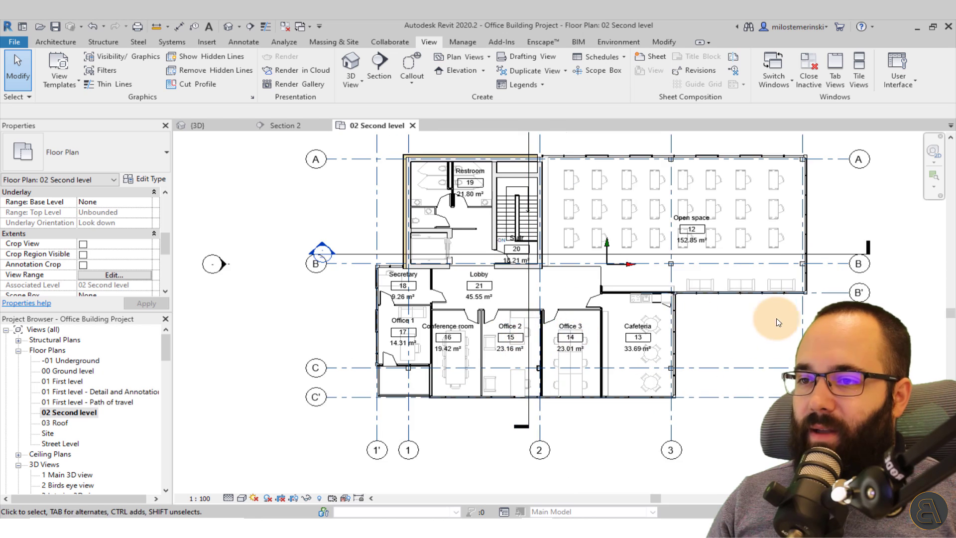
middle_click_drag(768, 315, 684, 358)
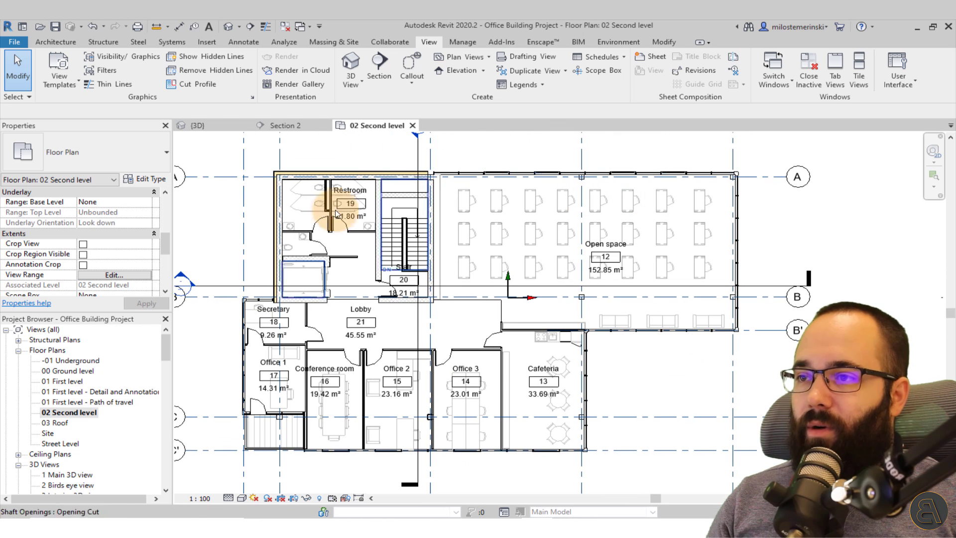
Locate the Plan Region command and examine the restroom, stair and lobby area of the 02 Second level floor plan
left_click(463, 60)
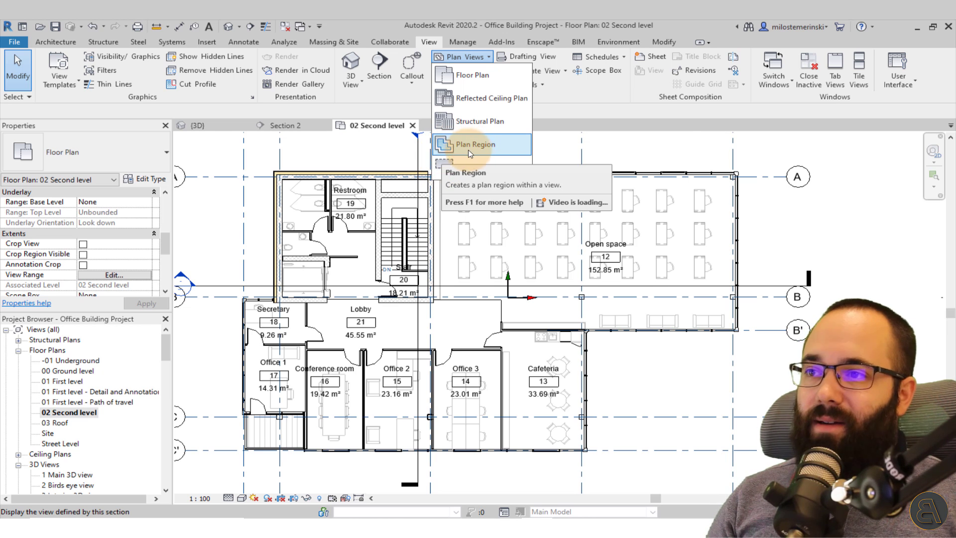
left_click(368, 161)
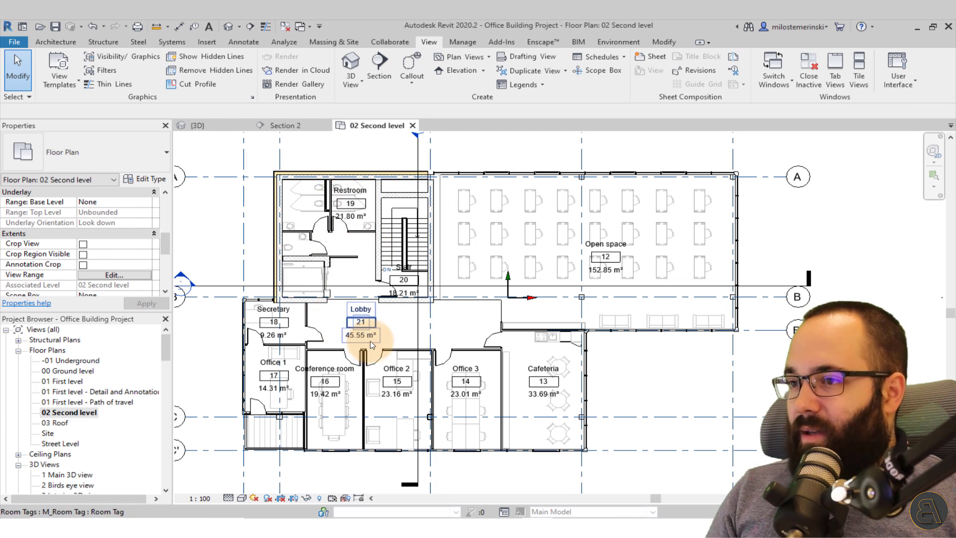
scroll(344, 336, "up", 1)
scroll(343, 336, "up", 3)
middle_click_drag(320, 324, 442, 342)
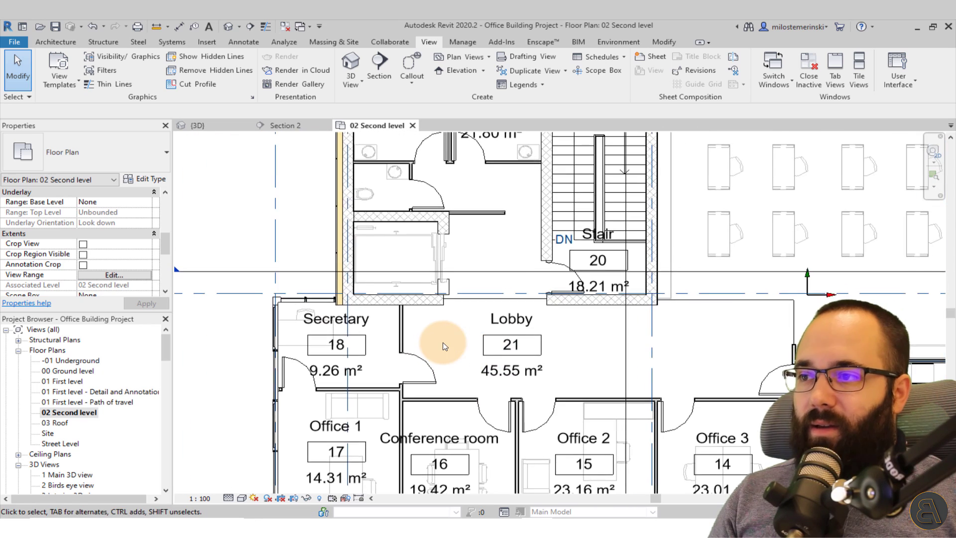
scroll(360, 208, "down", 1)
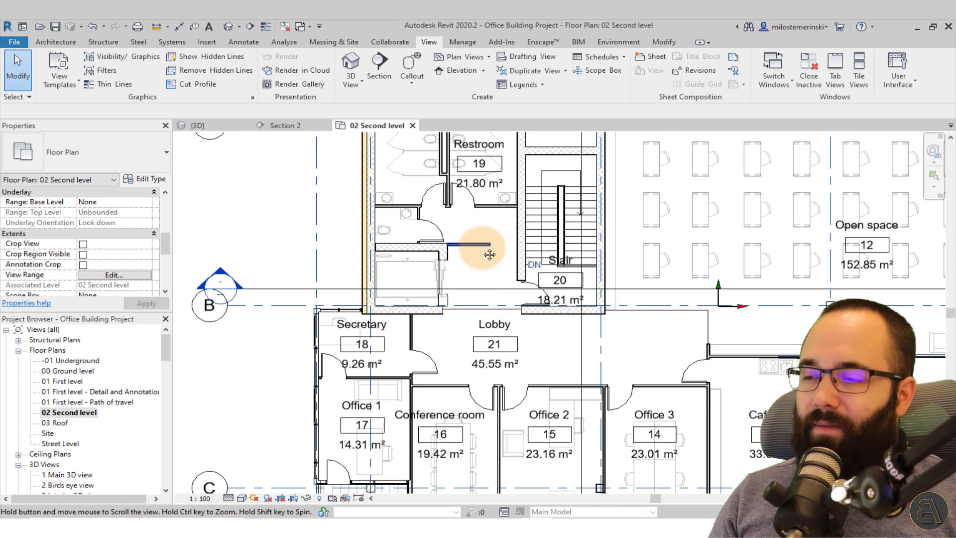
mouse_move(489, 252)
middle_mouse_down()
mouse_move(441, 310)
mouse_move(440, 285)
middle_mouse_up()
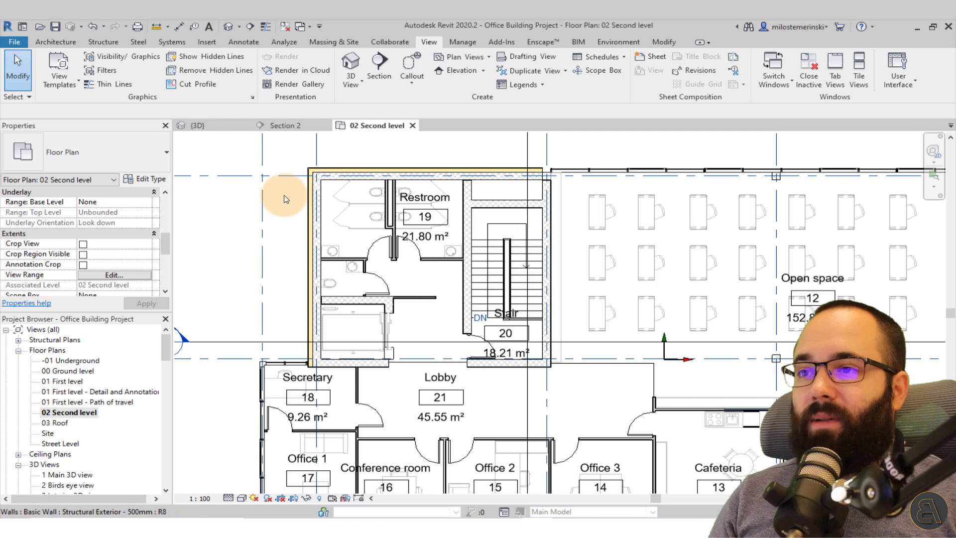
middle_click_drag(423, 320, 430, 311)
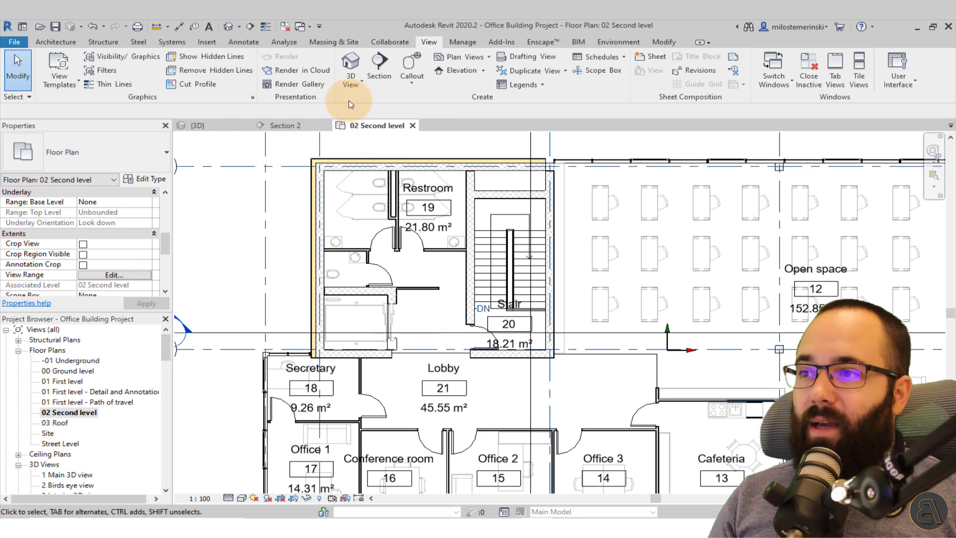
left_click(461, 59)
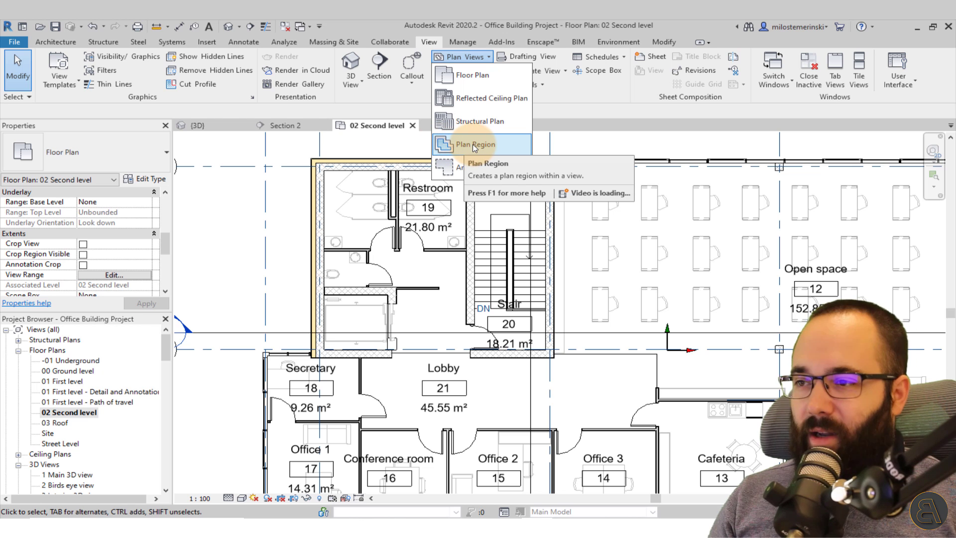
left_click(283, 209)
Place two M_Fixed 0406 x 0610mm windows in the exterior wall beside the restroom toilet stalls
scroll(287, 231, "up", 4)
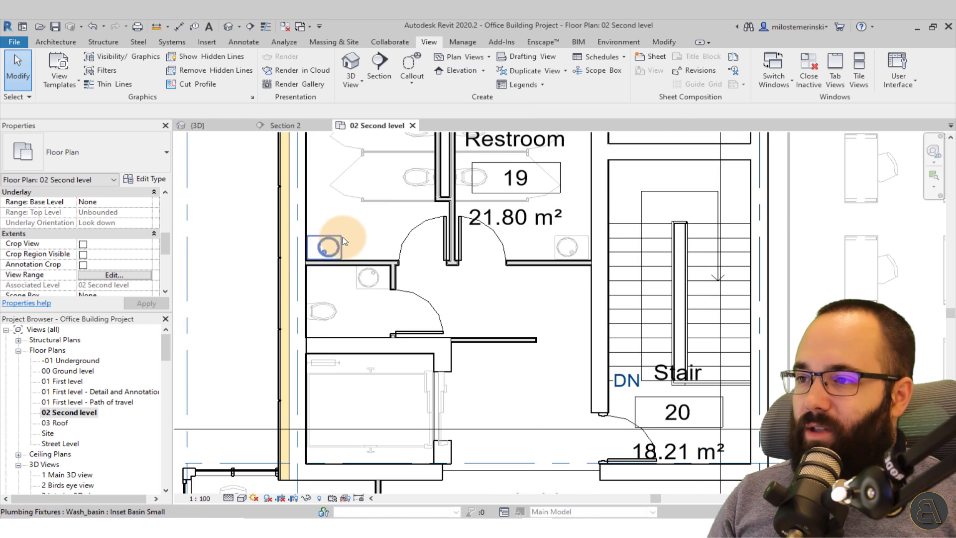
left_click(62, 42)
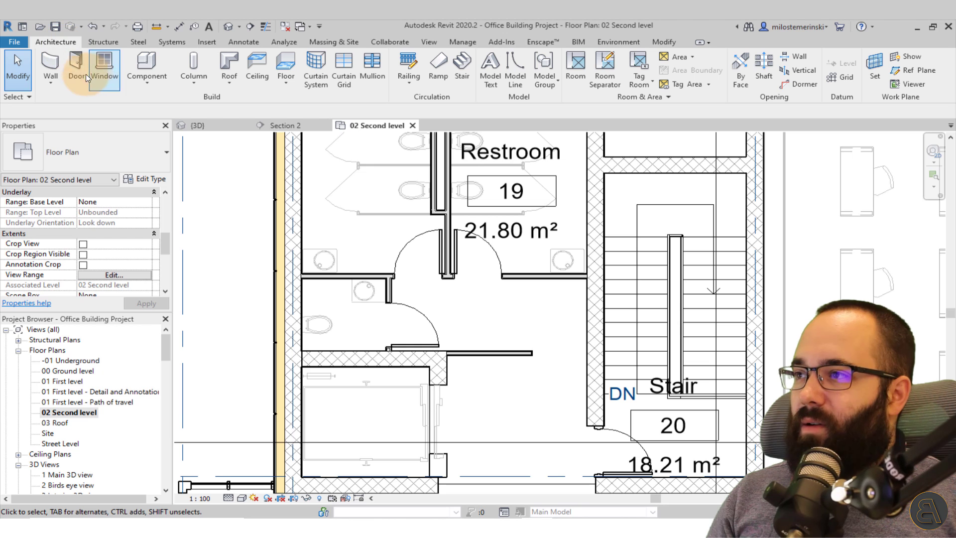
left_click(105, 69)
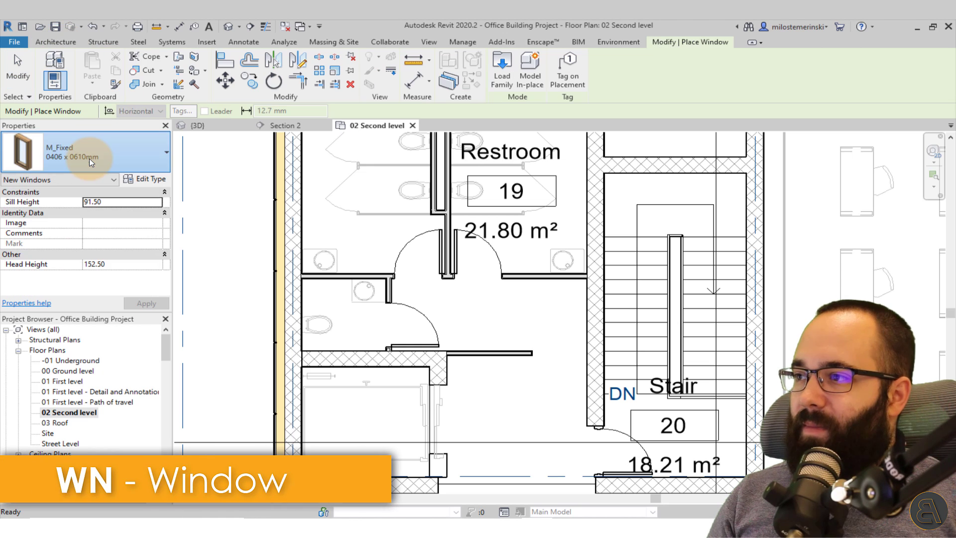
left_click(88, 159)
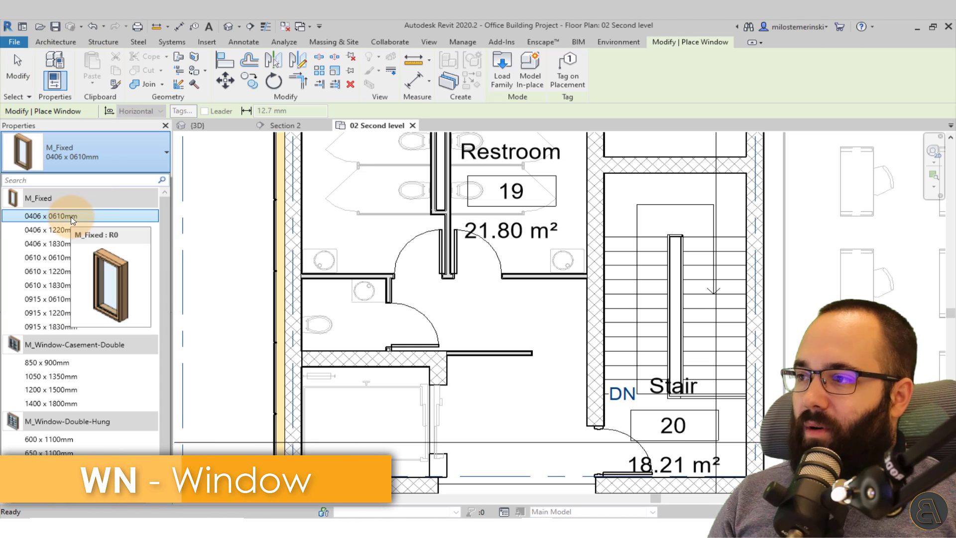
left_click(72, 217)
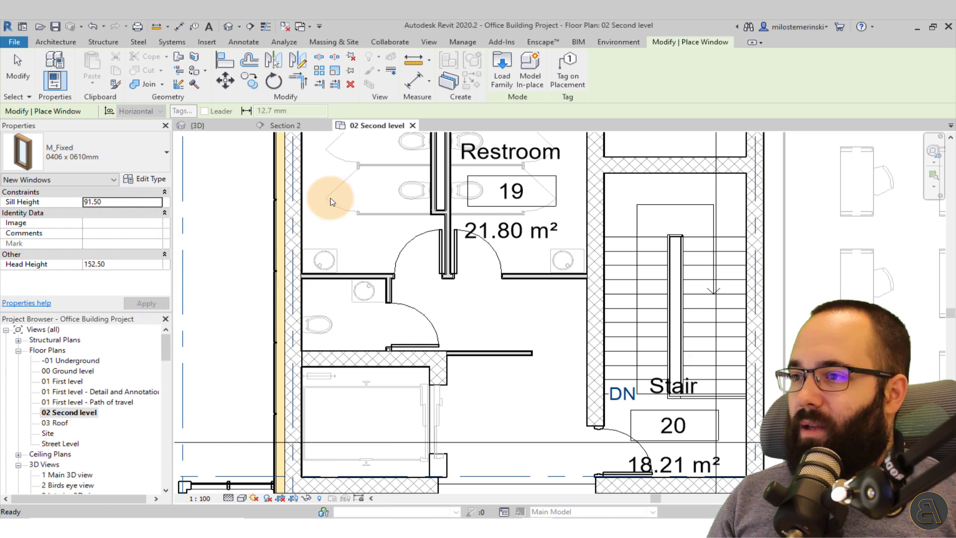
middle_click_drag(341, 319, 320, 267)
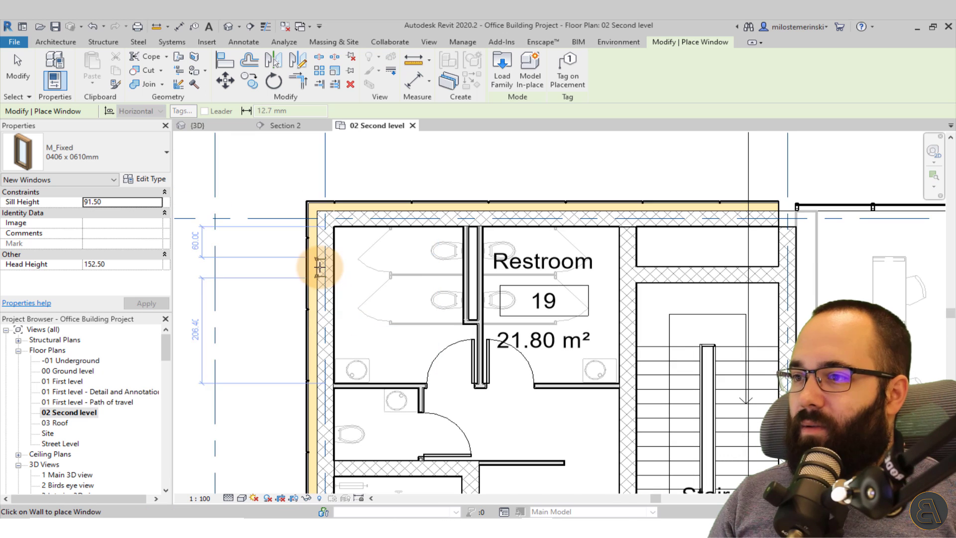
left_click(333, 315)
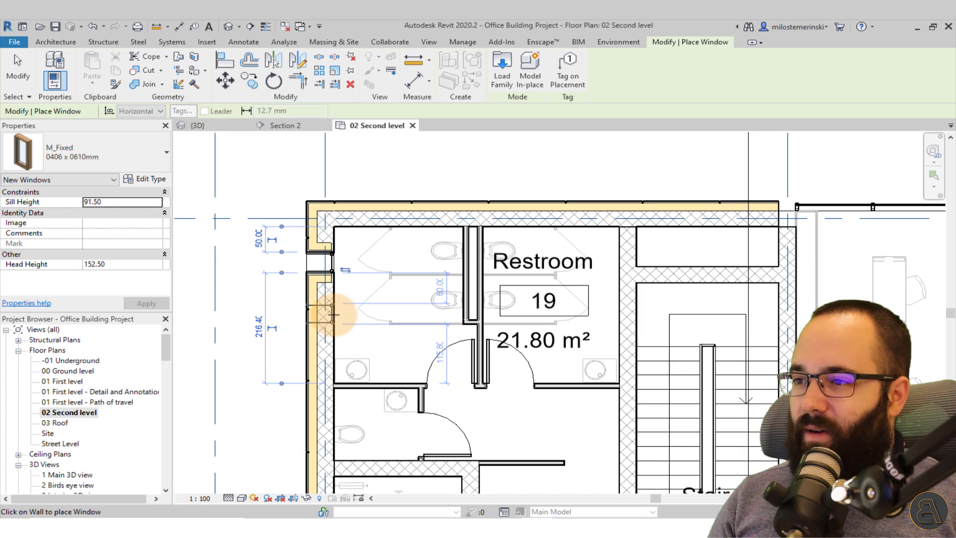
key("Escape")
key("Escape")
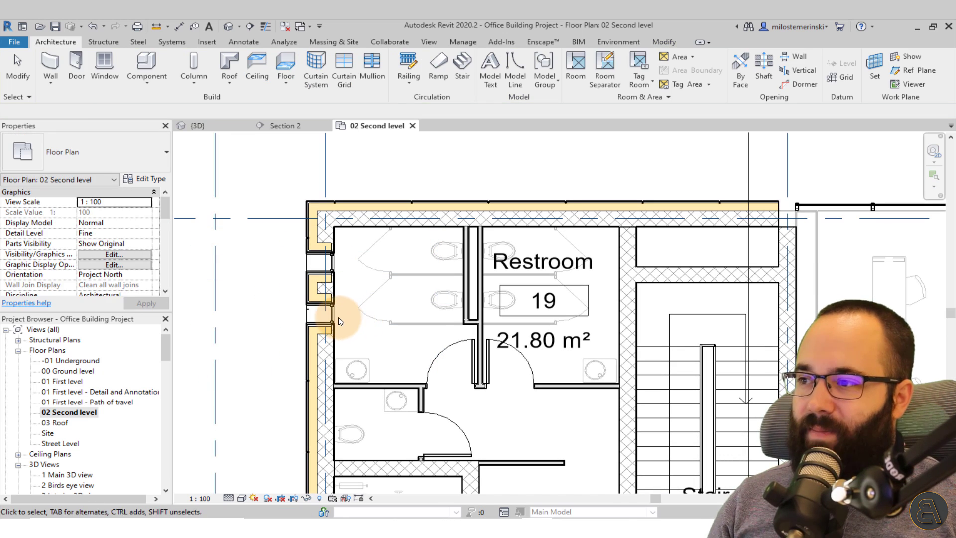
Set the sill height of both new restroom windows to 150
left_click(334, 259)
left_click(334, 259, "ctrl")
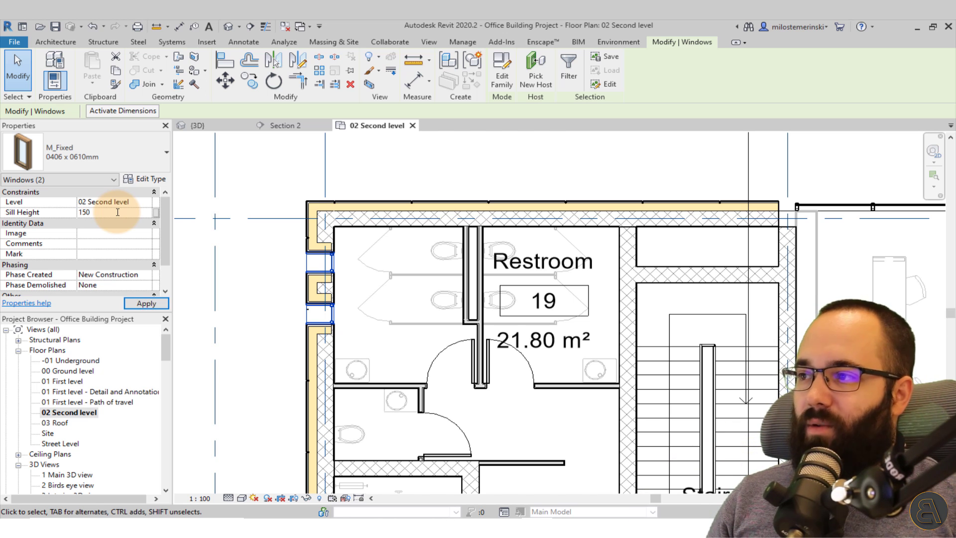
left_click(158, 303)
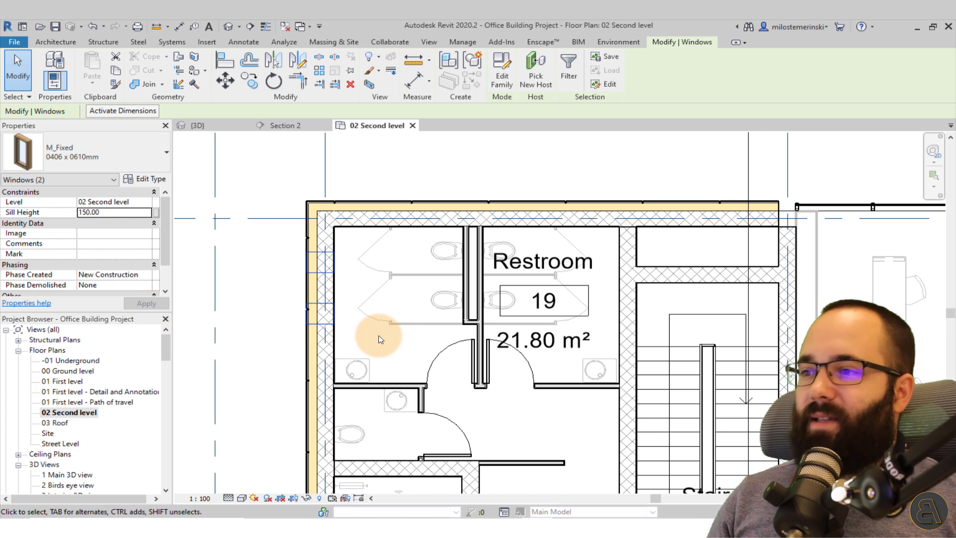
left_click(346, 328)
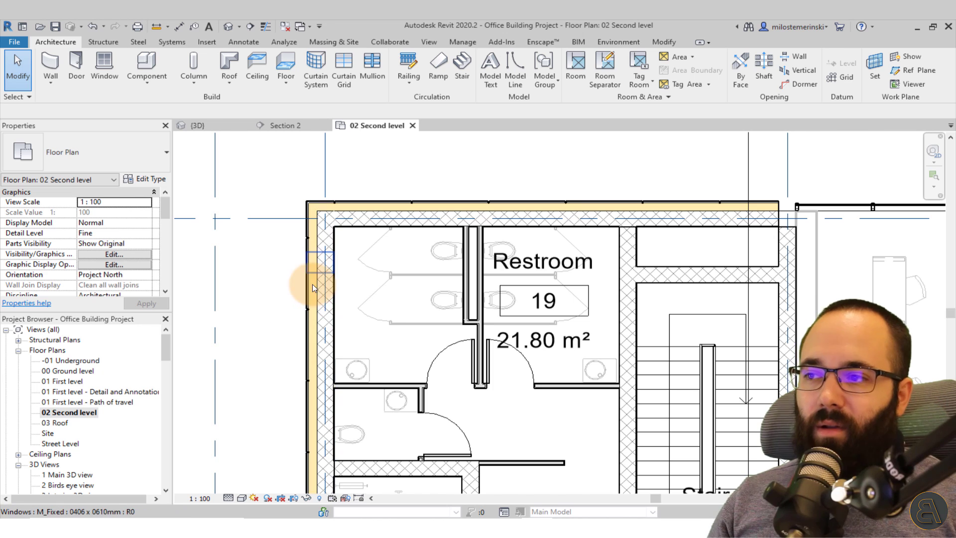
Sketch a rectangular Plan Region boundary around the building corner so that it encloses both restroom windows
scroll(341, 264, "down", 3)
middle_click_drag(354, 306, 364, 293)
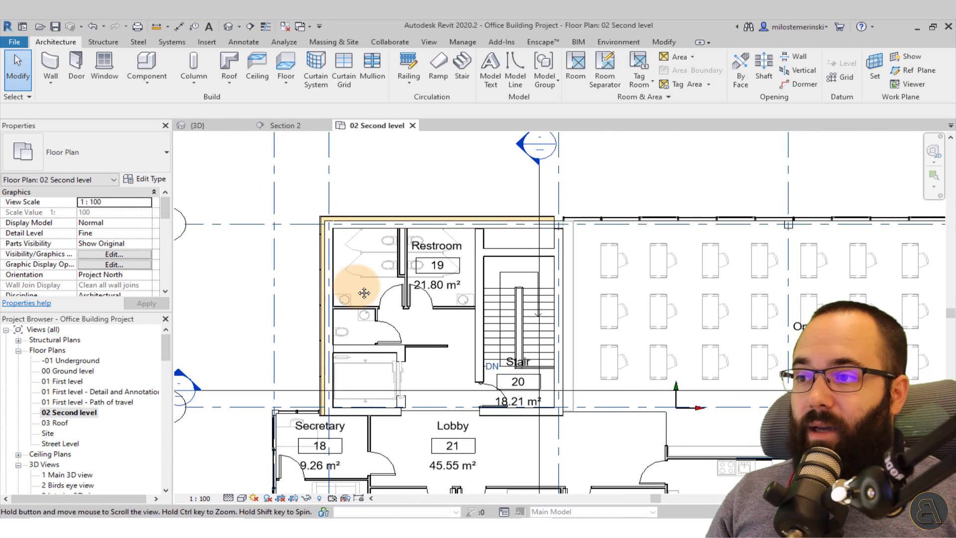
scroll(364, 284, "down", 2)
middle_click_drag(550, 380, 550, 330)
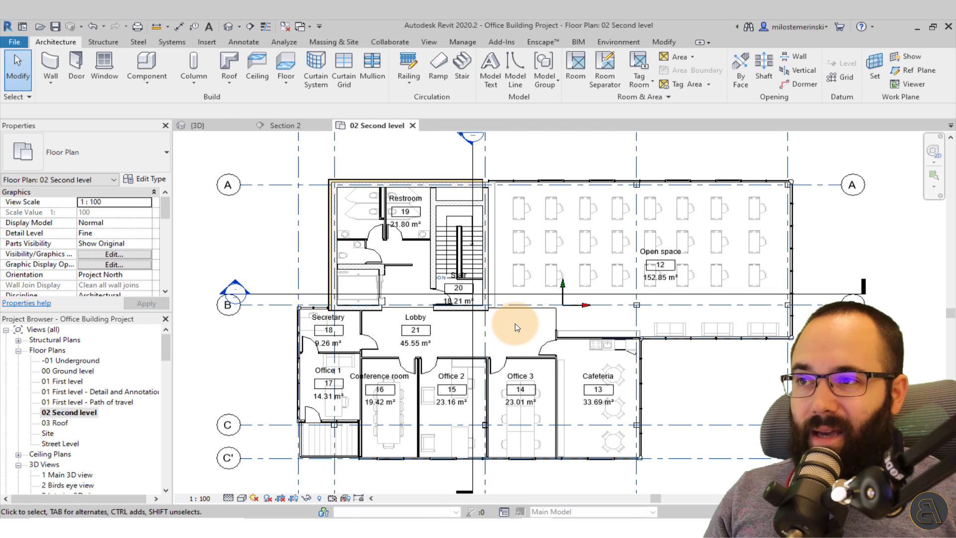
left_click(423, 44)
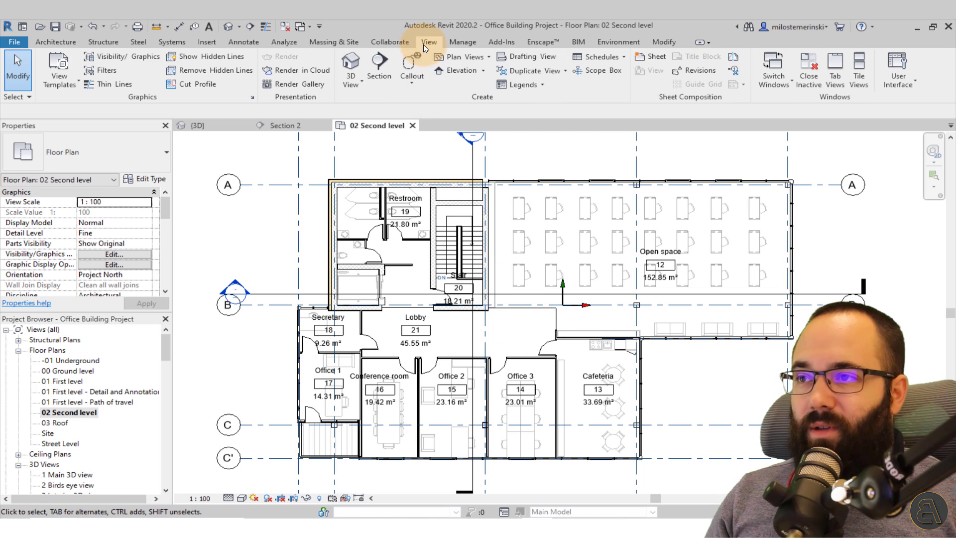
left_click(441, 59)
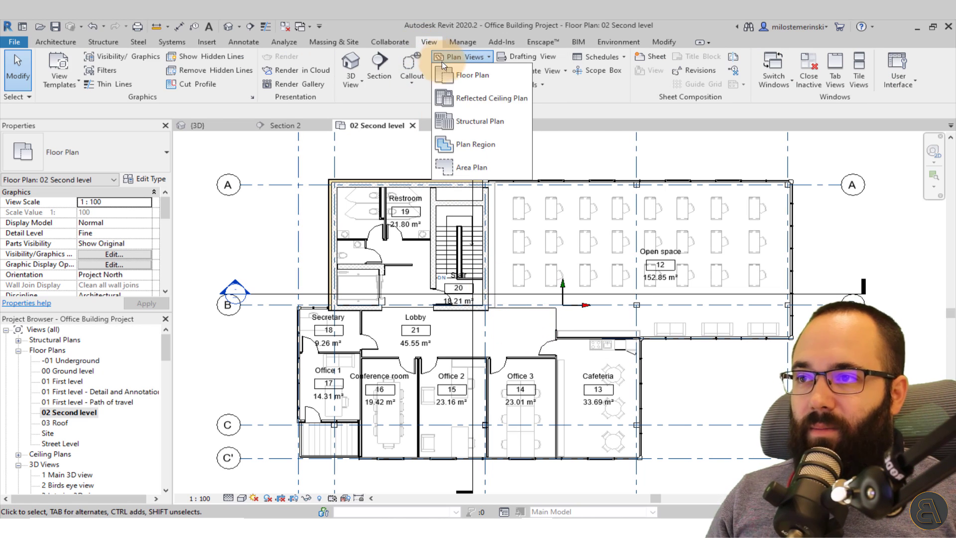
left_click(459, 146)
scroll(321, 204, "up", 3)
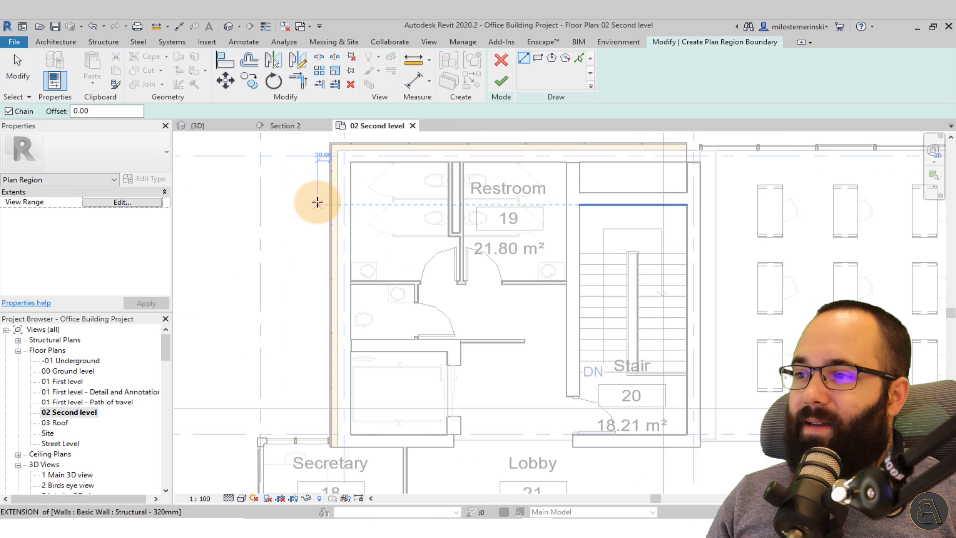
scroll(317, 202, "up", 2)
left_click(543, 57)
scroll(427, 256, "down", 2)
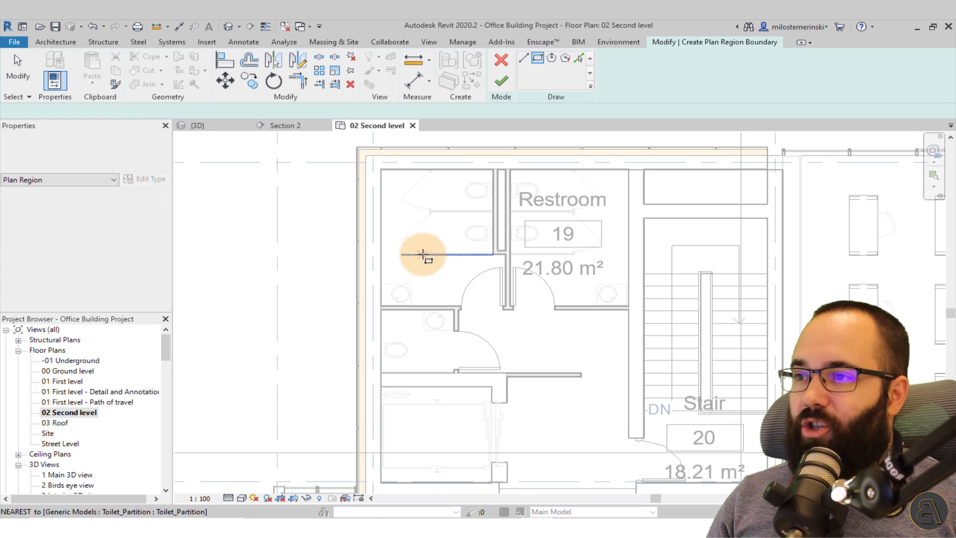
left_click(317, 139)
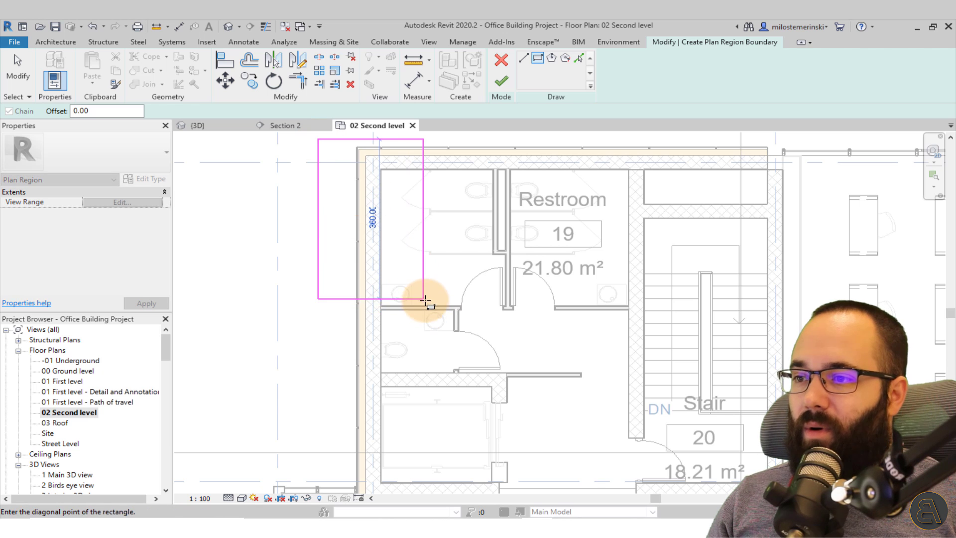
left_click(424, 320)
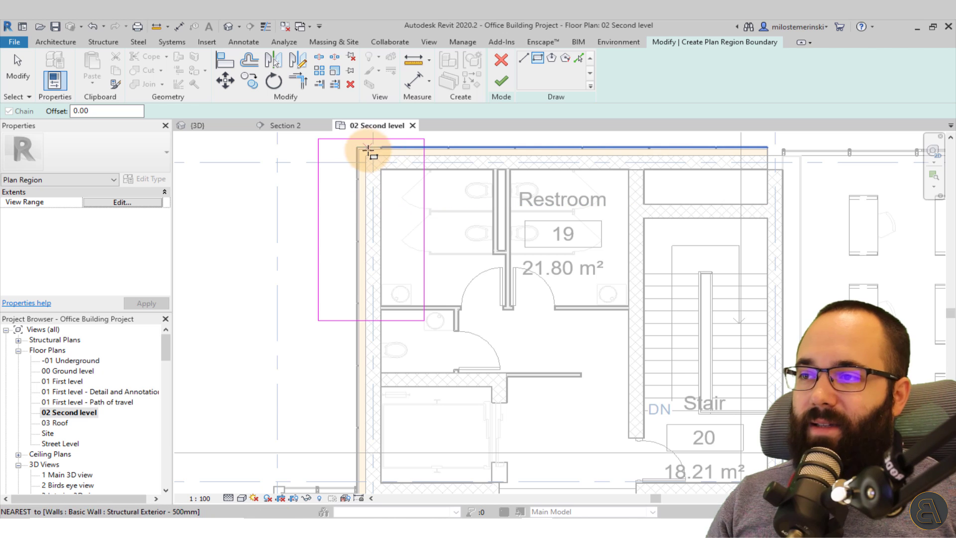
key("Escape")
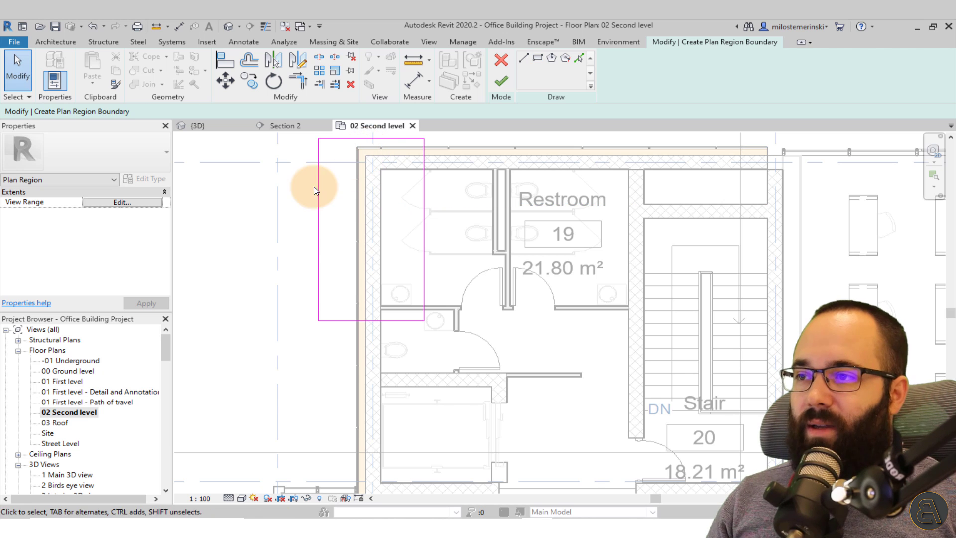
Set the plan region's cut plane offset to 180 in its View Range and finish the region boundary
left_click(104, 204)
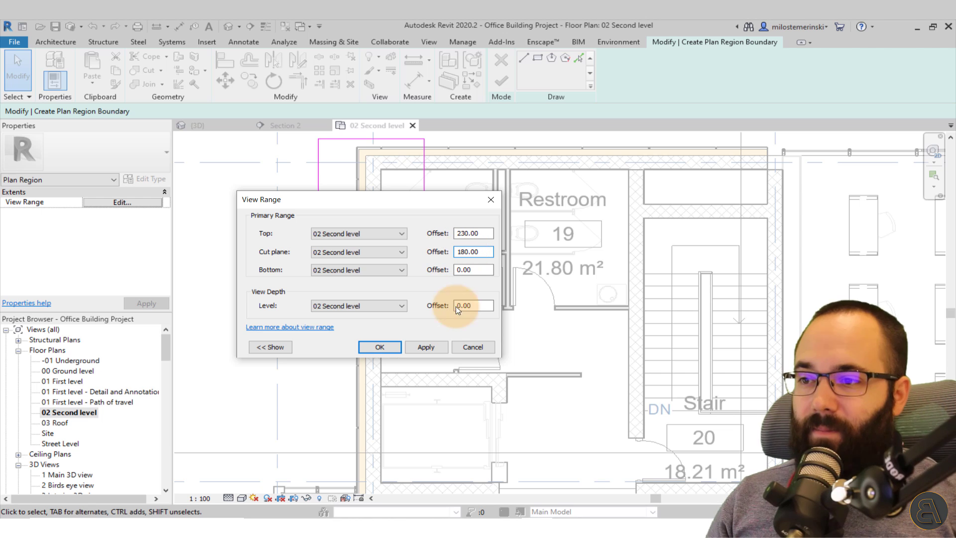
left_click(436, 348)
left_click(375, 348)
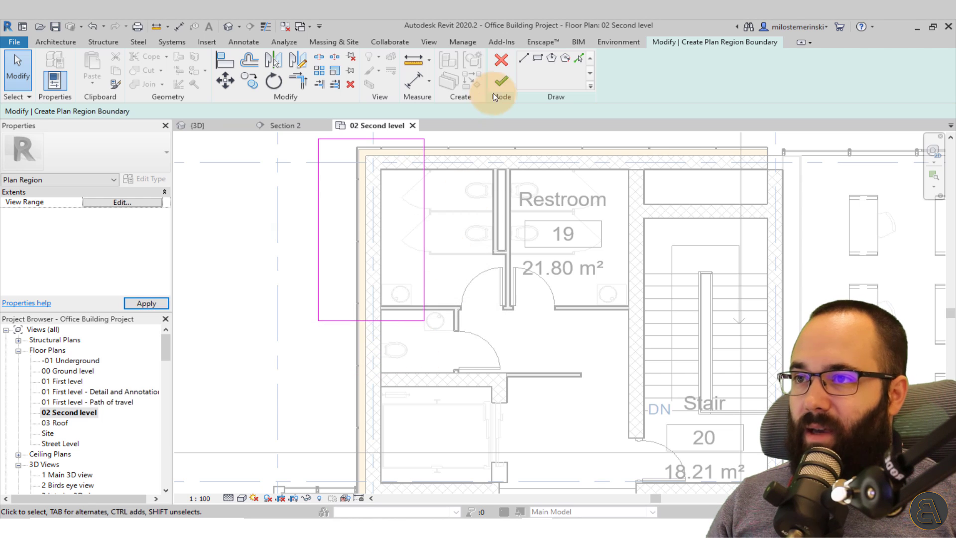
key("f")
key("f")
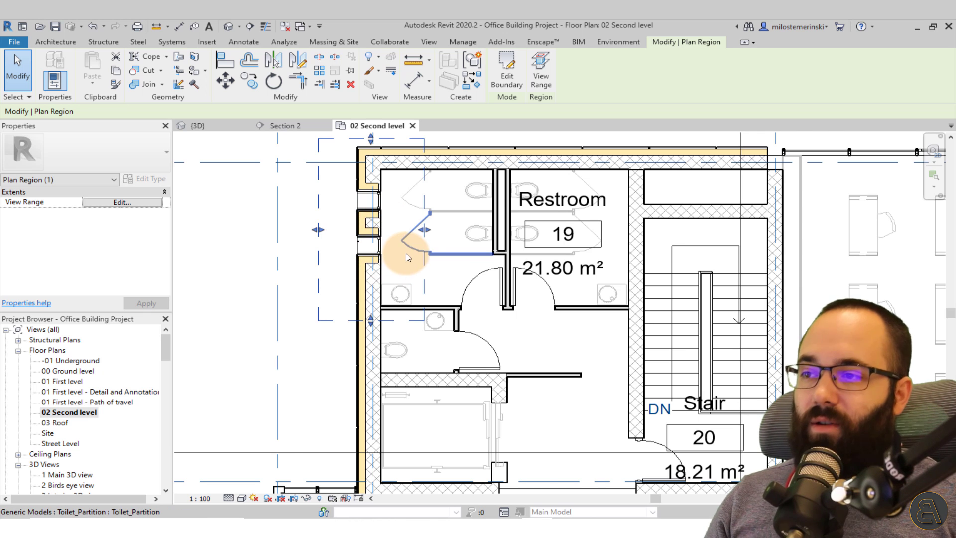
Move the plan region up along the exterior wall past one restroom window, and back down over both windows
scroll(407, 256, "down", 2)
middle_click_drag(437, 273, 377, 218)
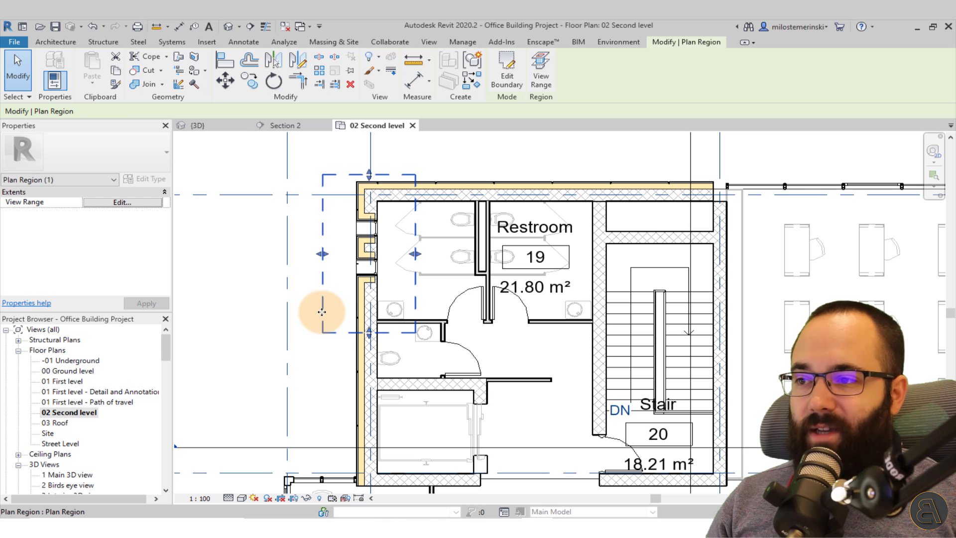
left_click_drag(326, 244, 323, 215)
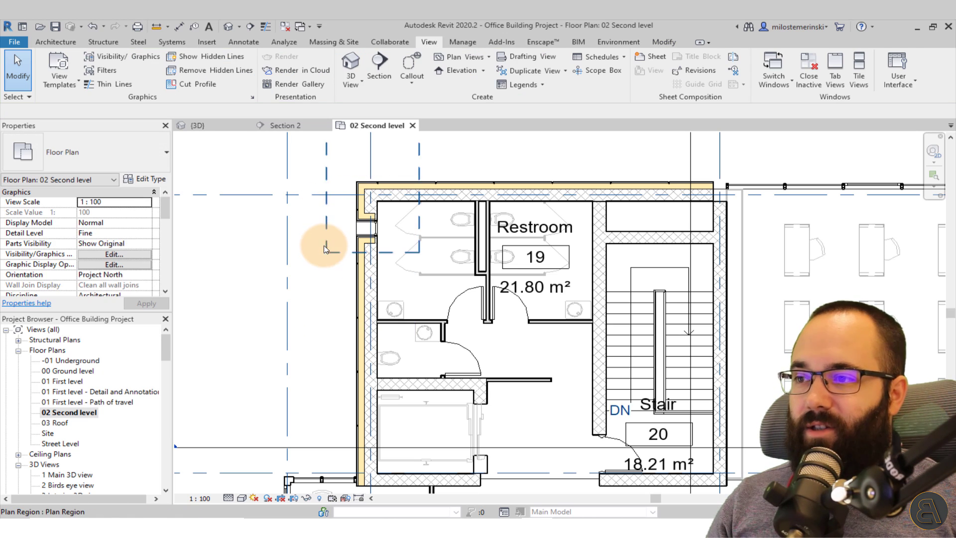
left_click(340, 251)
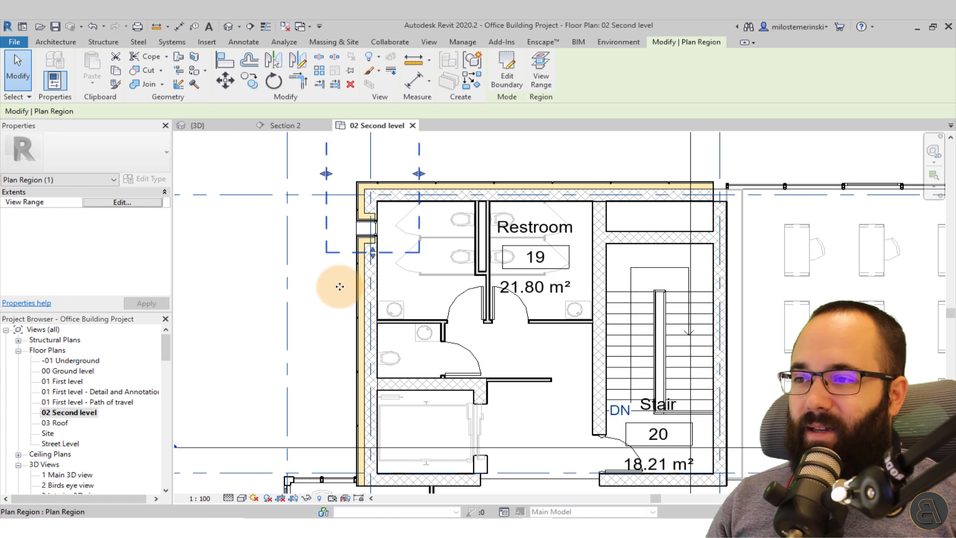
left_click_drag(337, 289, 338, 290)
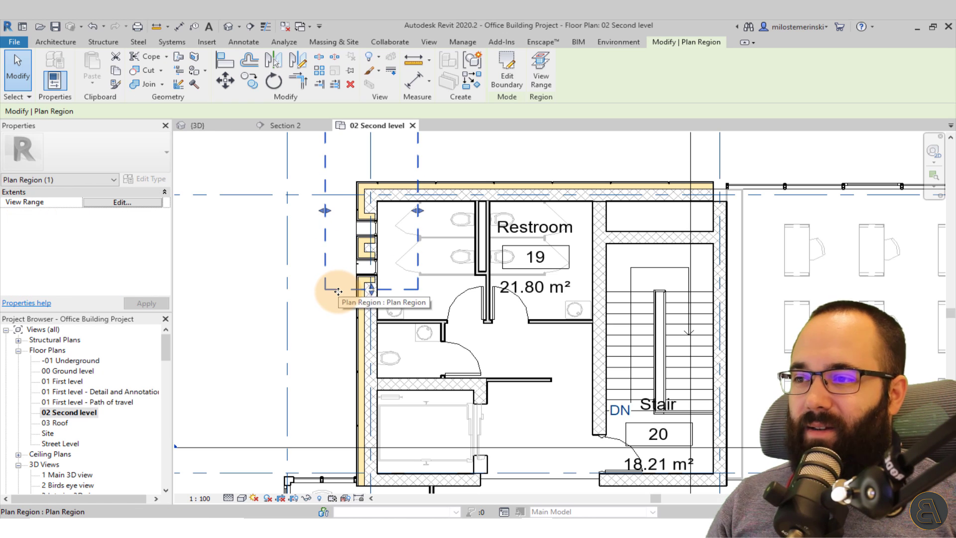
left_click_drag(343, 332, 344, 319)
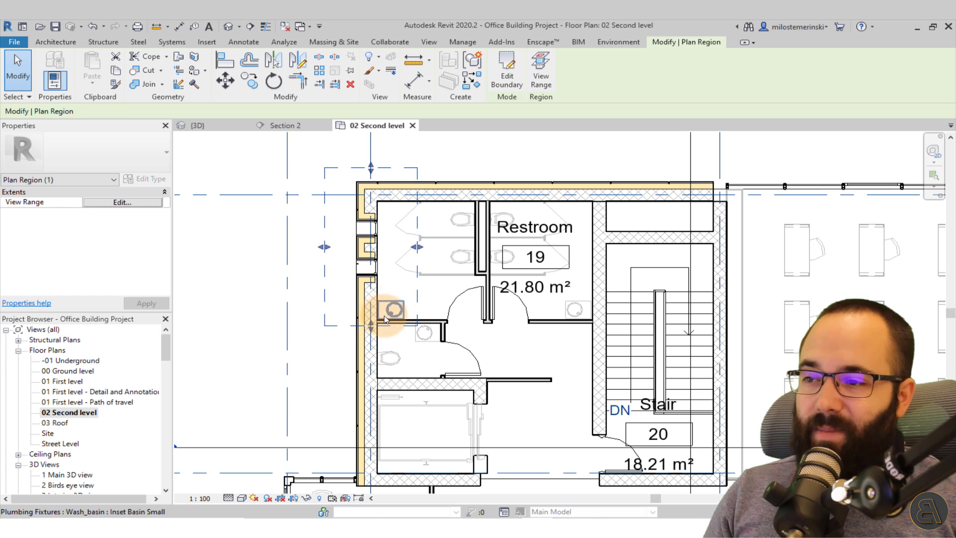
Hide the plan region element around the restroom windows in the 02 Second level floor plan
left_click(321, 294)
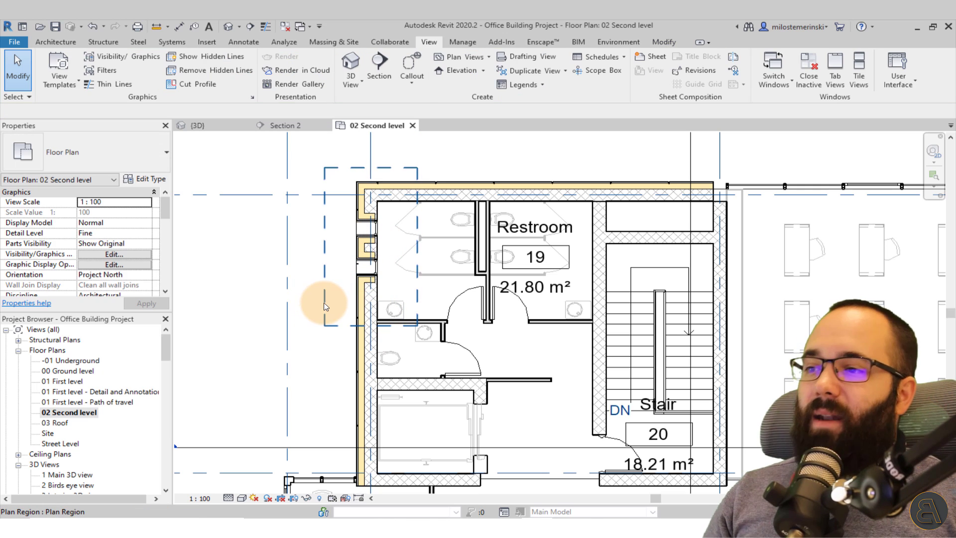
left_click(324, 169)
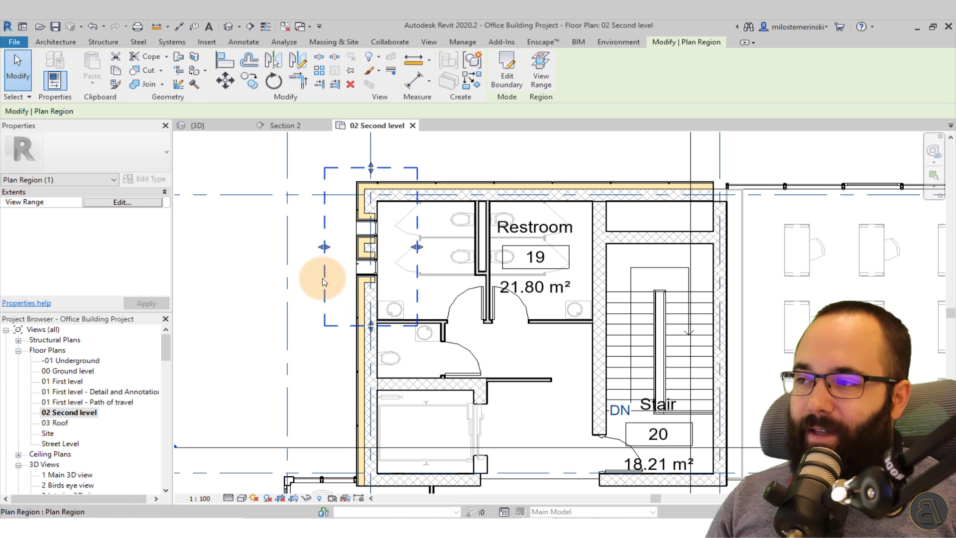
left_click(303, 276)
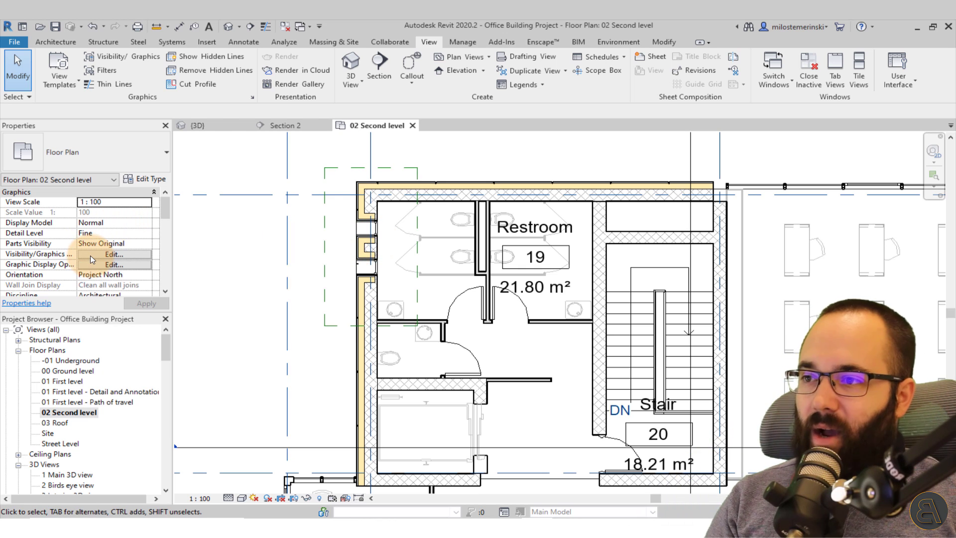
left_click(323, 252)
left_click(381, 56)
left_click(385, 70)
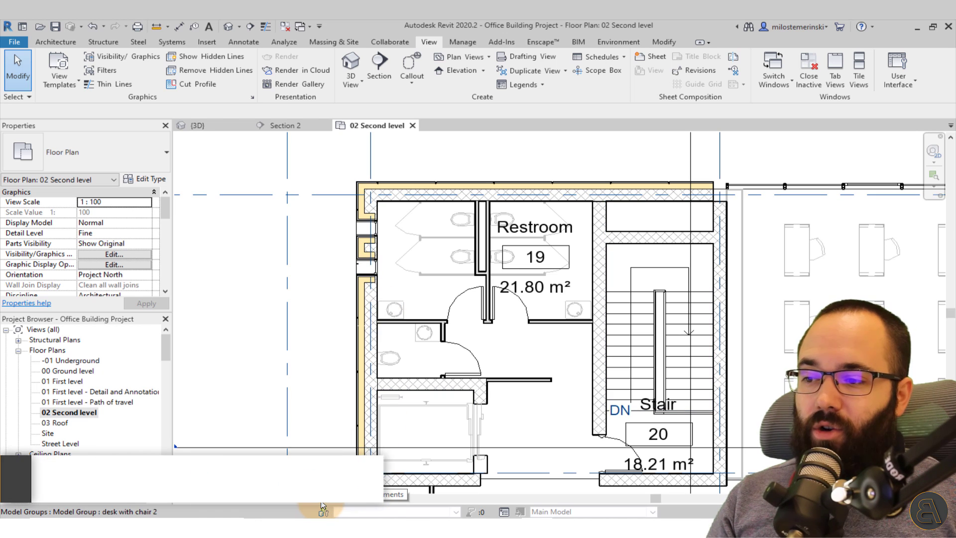
Reveal the hidden elements to locate and select the hidden plan region, and leave the reveal mode
key("r")
key("h")
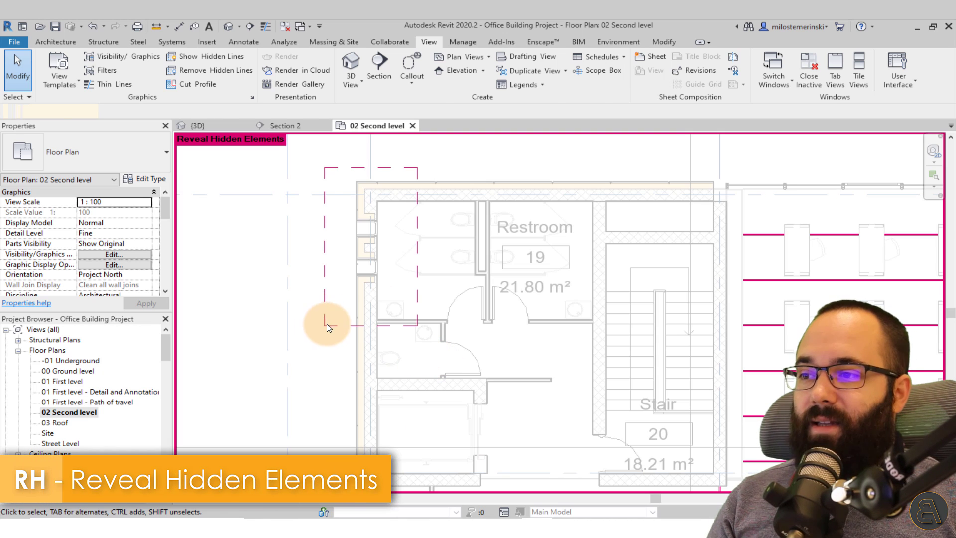
left_click(341, 325)
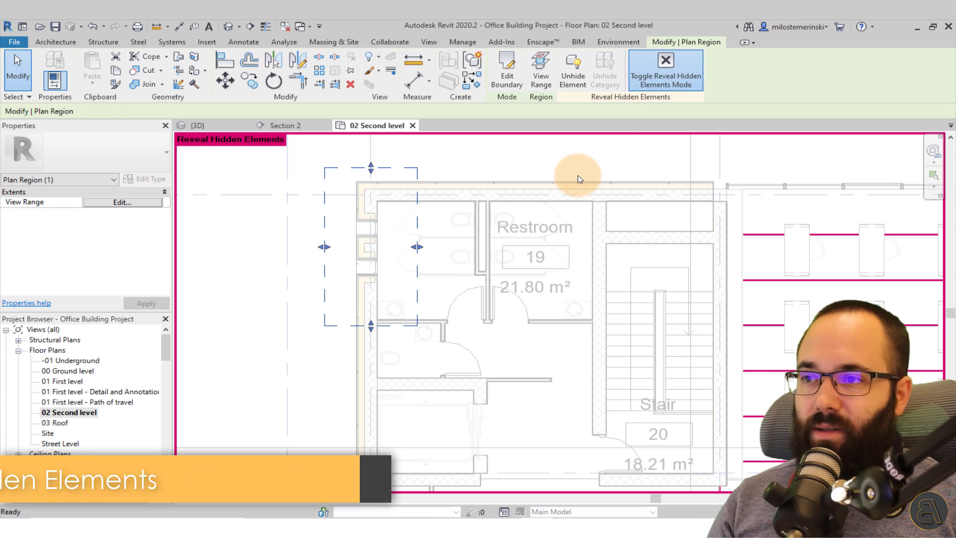
key("r")
key("h")
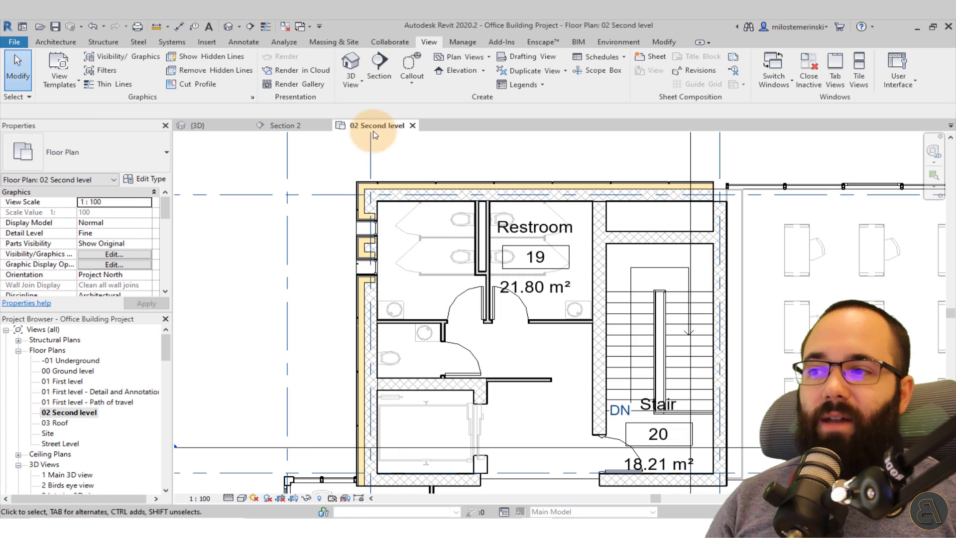
Create a Rentable area plan for 02 Second level, declining automatic area boundary lines along the external walls
left_click(463, 60)
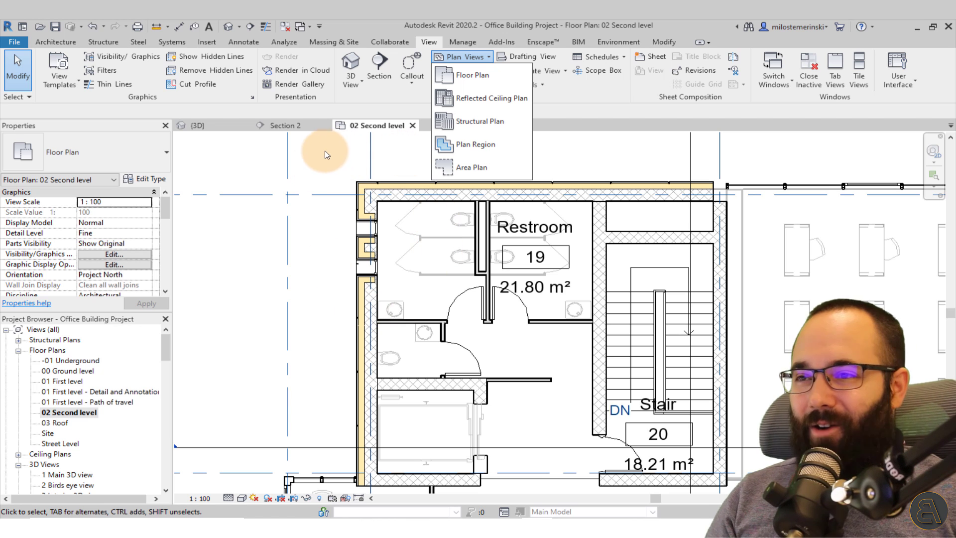
left_click(474, 169)
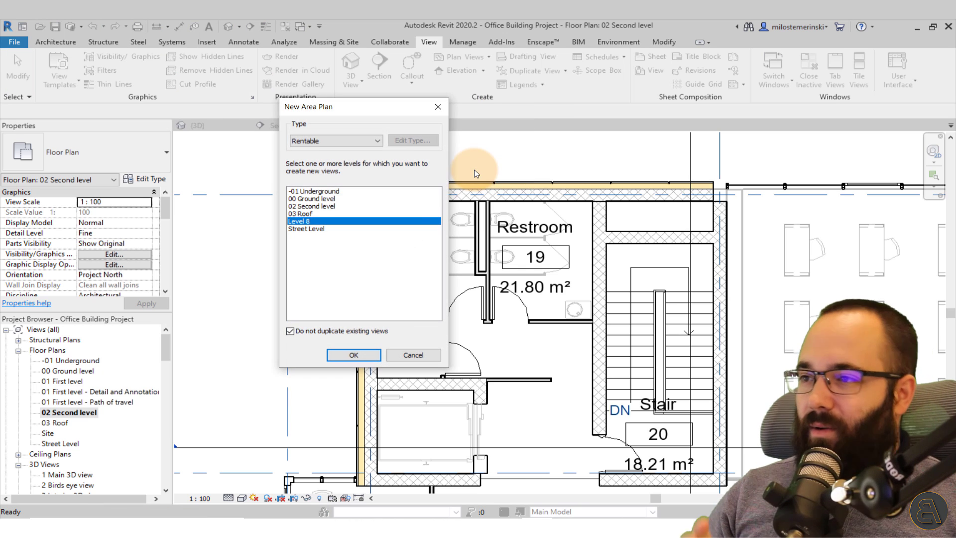
left_click(328, 213)
left_click(322, 207)
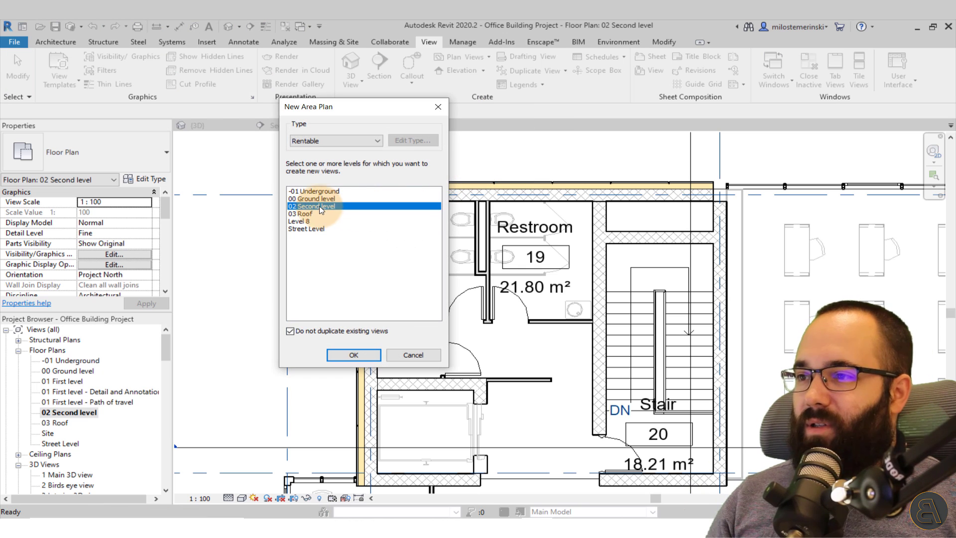
left_click(314, 199)
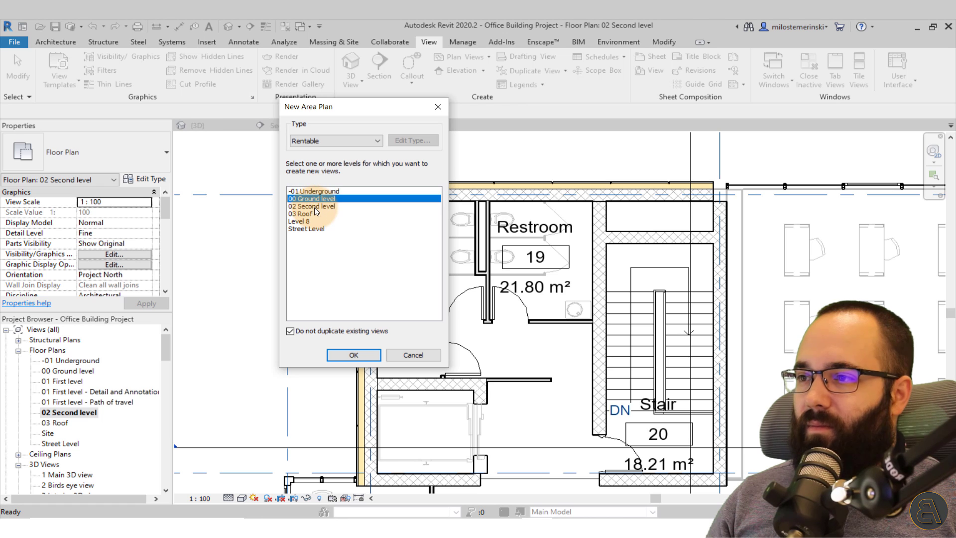
left_click(315, 207)
left_click(350, 351)
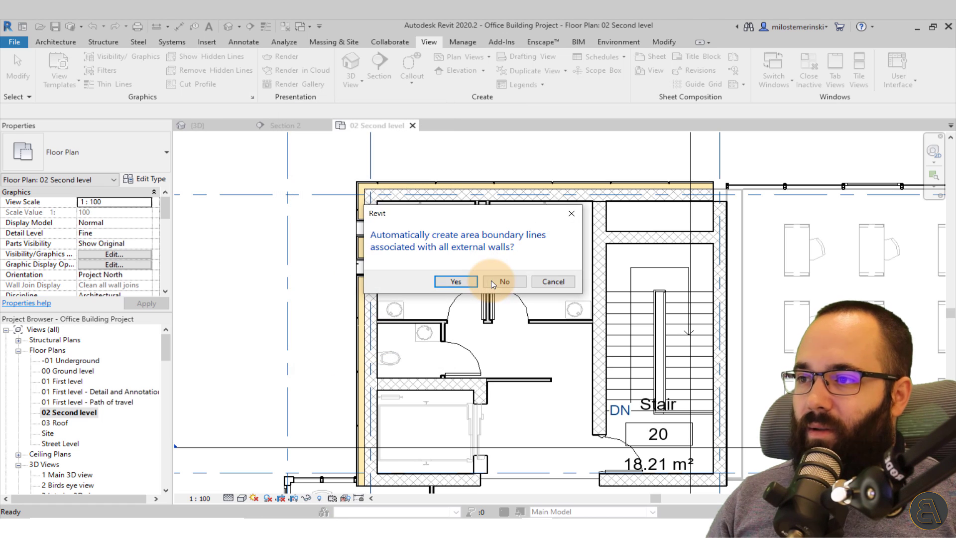
left_click(463, 281)
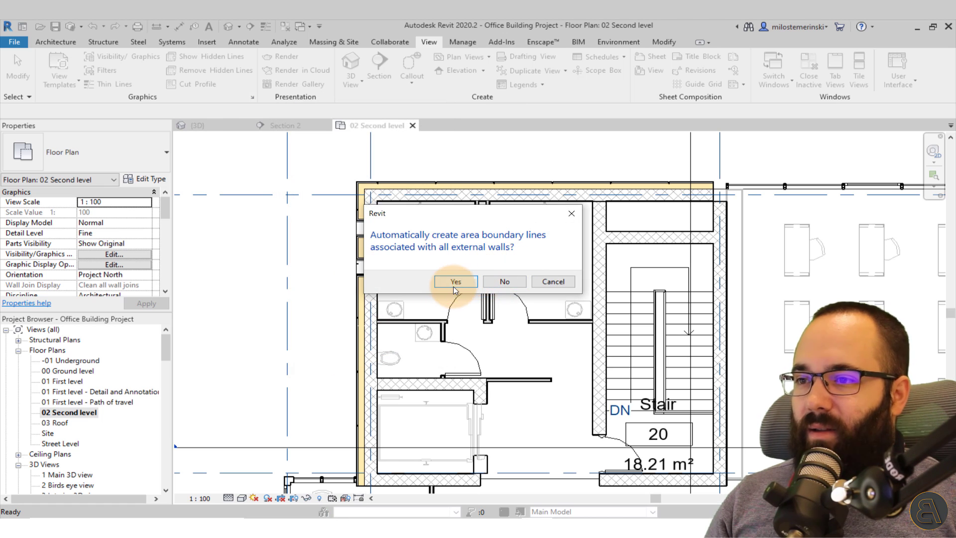
left_click(501, 282)
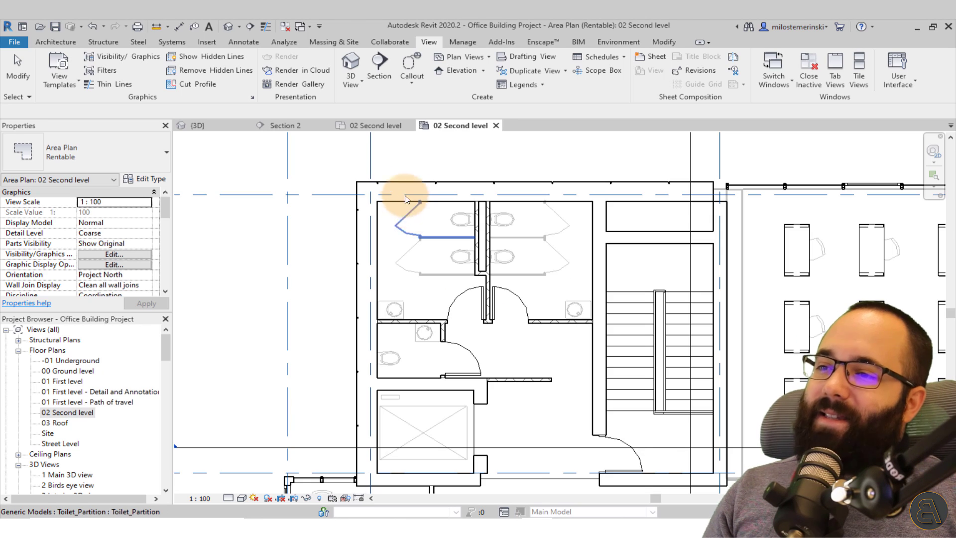
Draw chained straight area boundary lines from the corridor around the outer walls of the two west offices to the south exterior wall
scroll(320, 188, "down", 4)
scroll(320, 187, "up", 2)
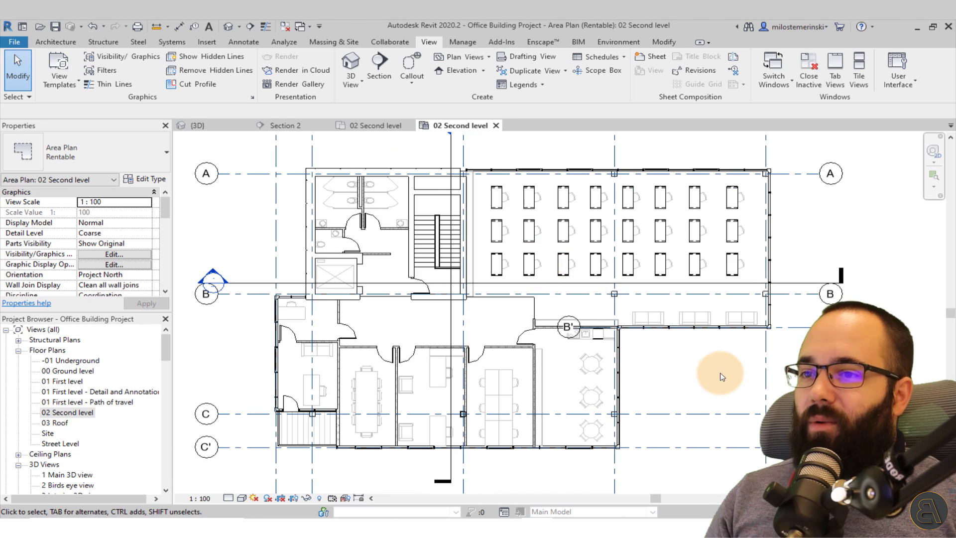
mouse_move(725, 377)
middle_mouse_down()
mouse_move(650, 378)
mouse_move(718, 386)
middle_mouse_up()
left_click(65, 43)
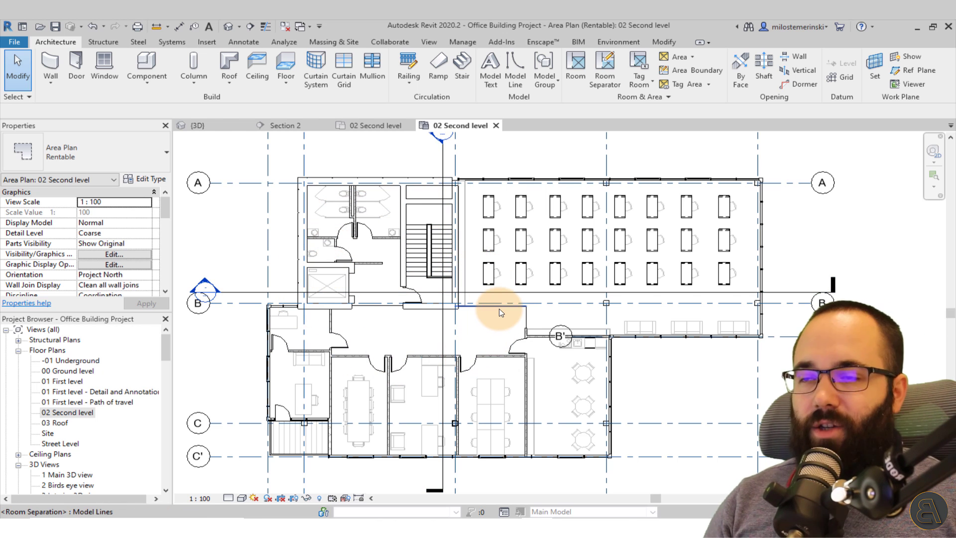
left_click(673, 59)
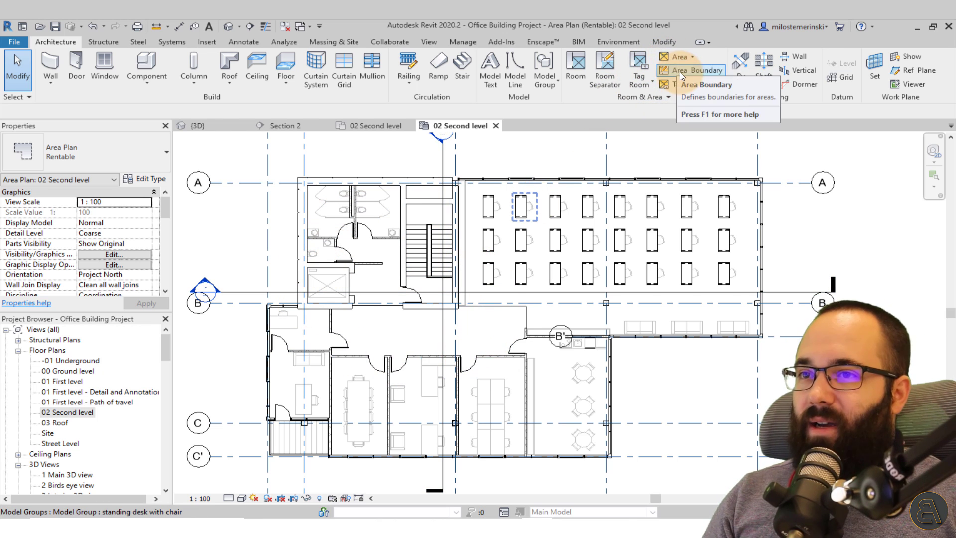
left_click(687, 71)
left_click(496, 57)
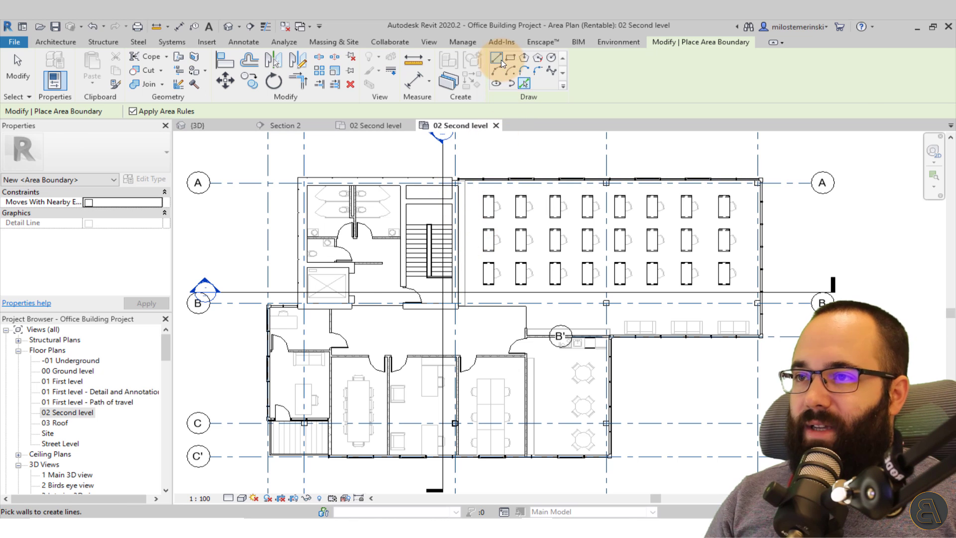
left_click(351, 308)
left_click(268, 308)
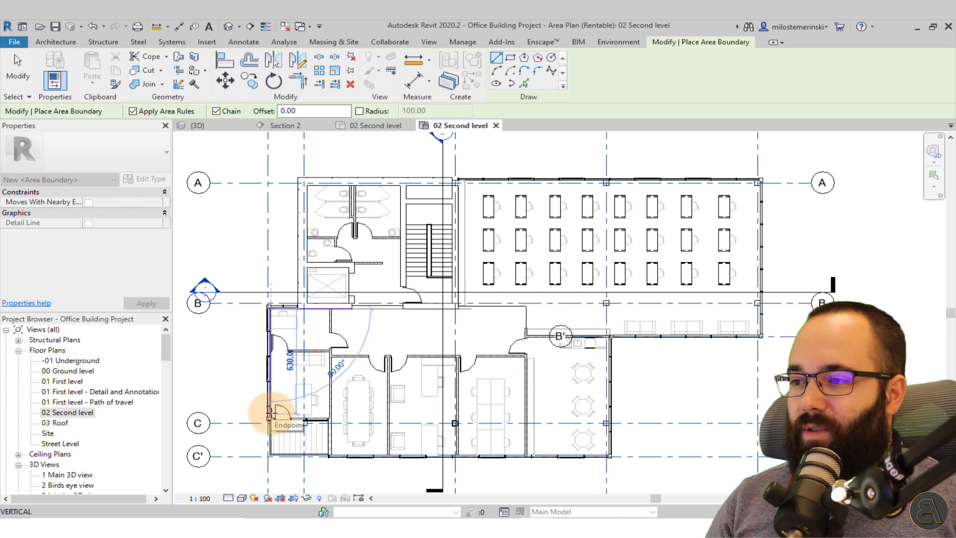
left_click(269, 417)
left_click(330, 417)
left_click(330, 457)
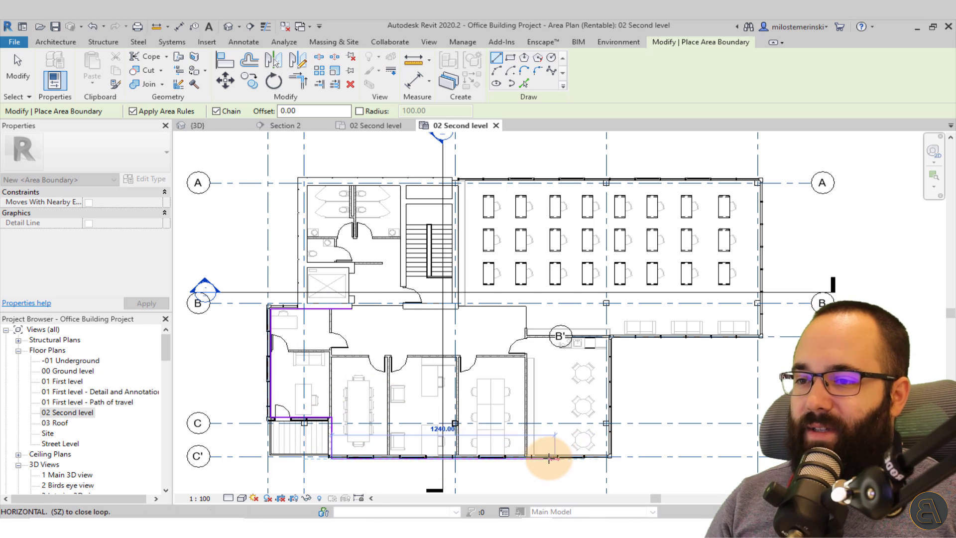
Continue the area boundary along the south wall, around the three southern rooms and back up to the starting line, closing the outline
left_click(529, 457)
left_click(526, 356)
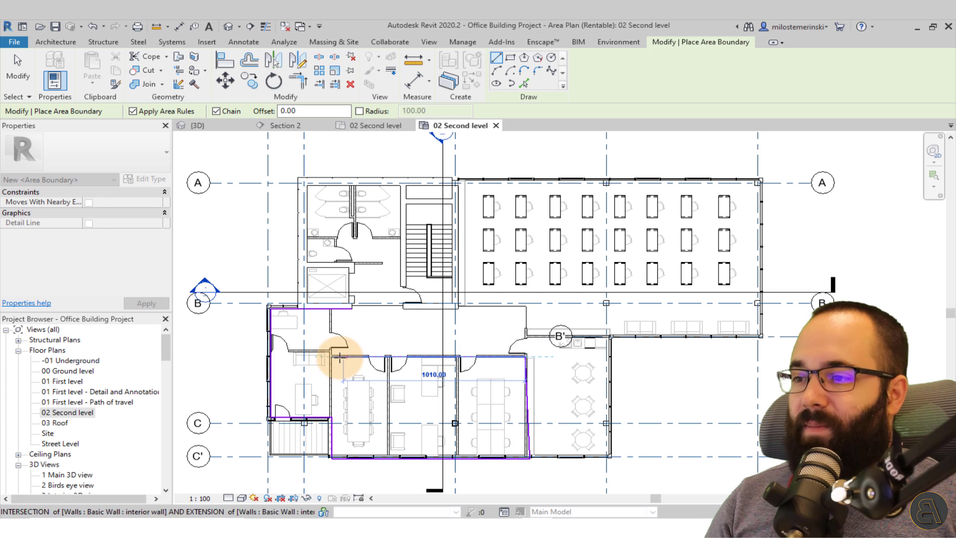
left_click(331, 356)
left_click(331, 309)
key("Escape")
key("Escape")
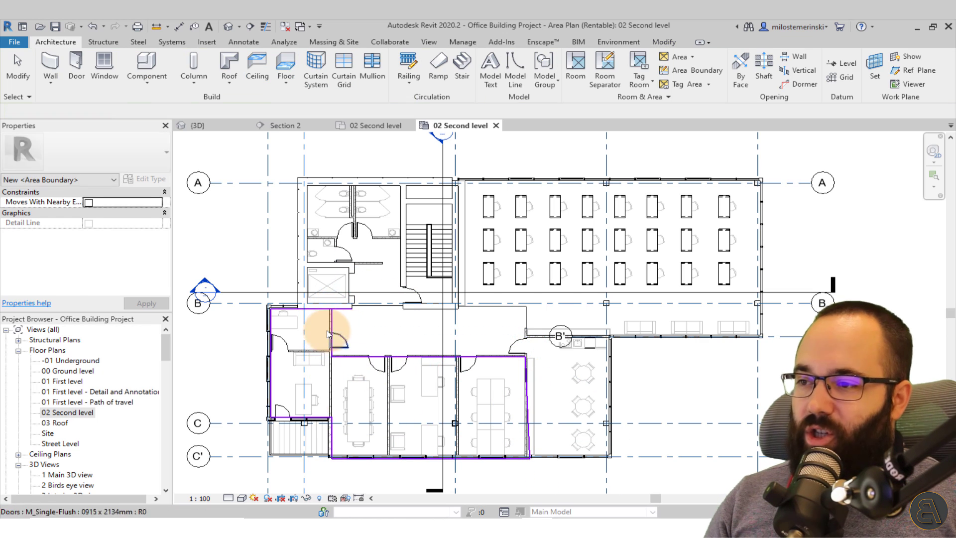
Shorten the overhanging end of the upper area boundary line to meet the vertical boundary at the office's corridor wall
left_click(347, 310)
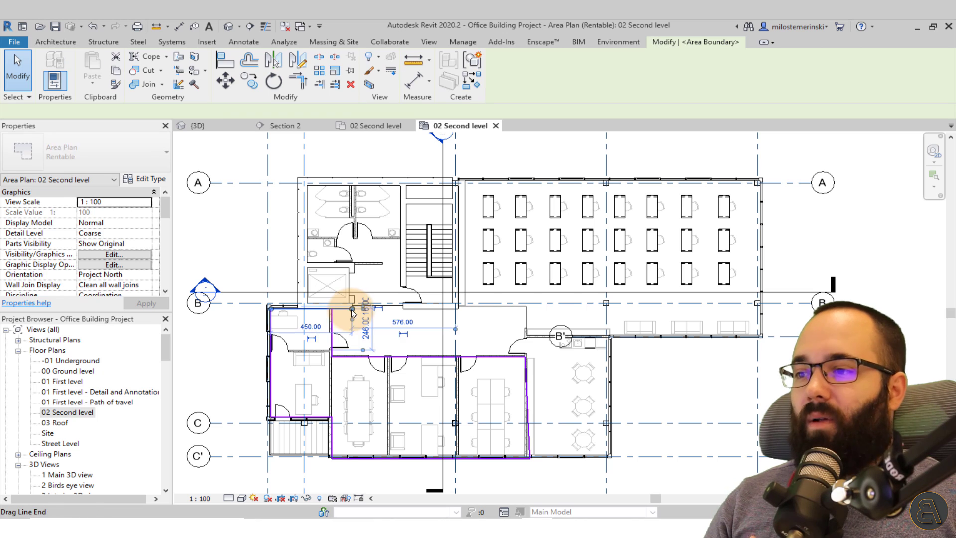
left_click_drag(329, 308, 352, 320)
key("Escape")
key("Escape")
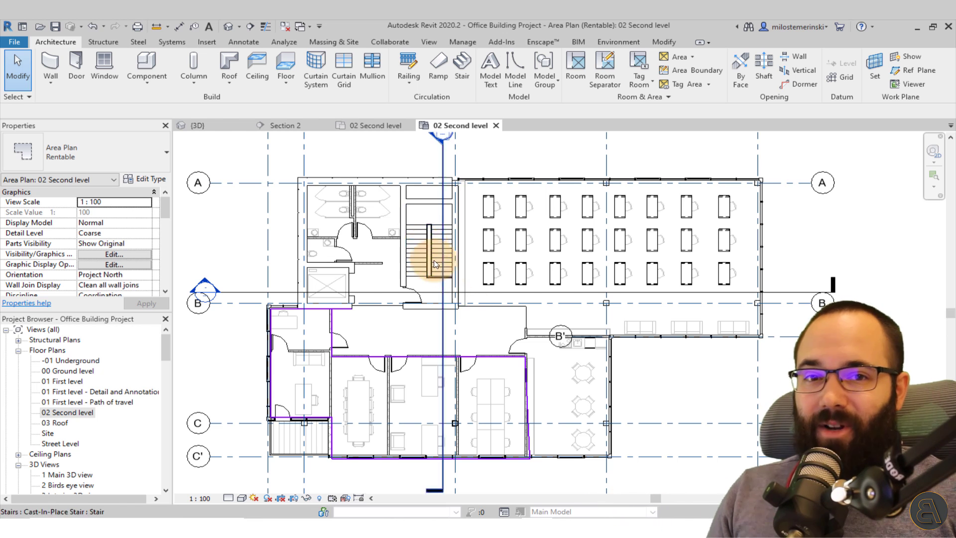
Switch to the {3D} view of the building
left_click(214, 126)
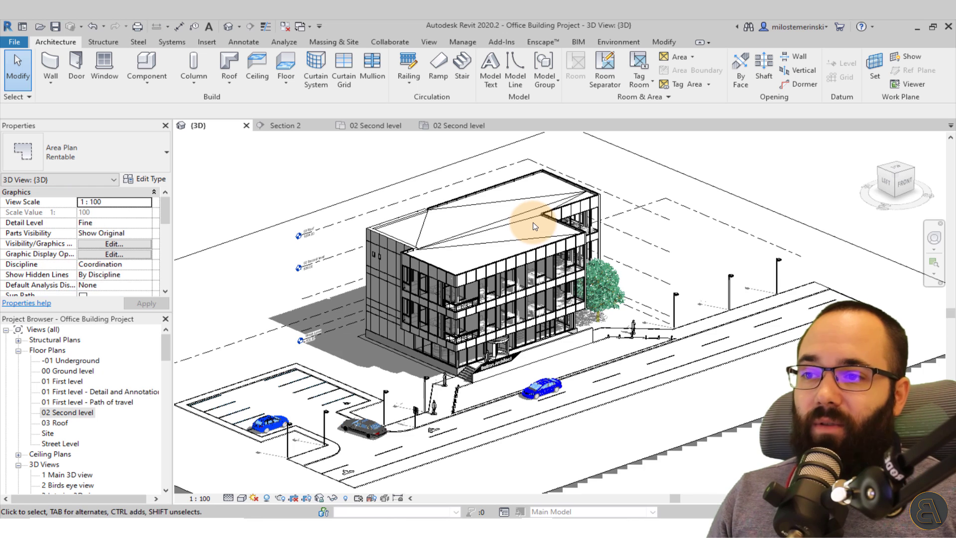